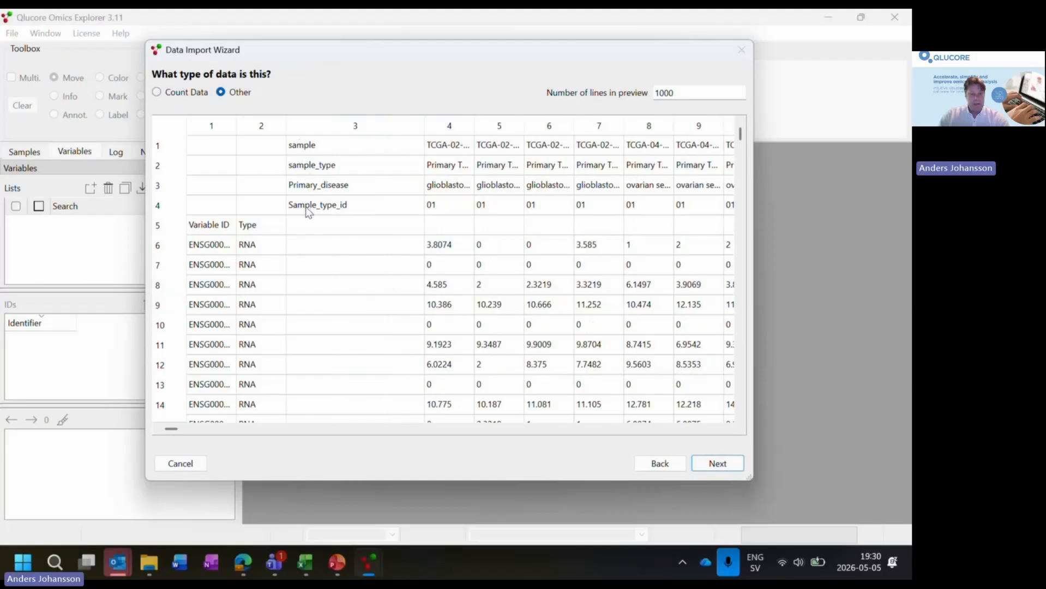
- Configure the import as data type Other, tab-separated, organized as a matrix with rows treated as variables
{"action": "left_click_drag", "start_coordinate": [286, 126], "coordinate": [314, 125]}
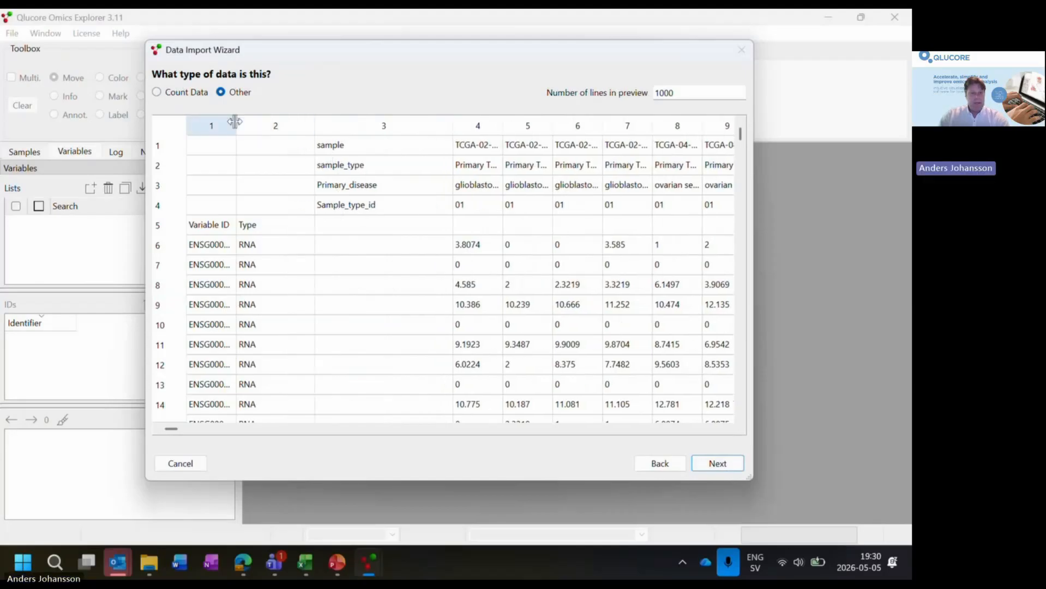
{"action": "left_click_drag", "start_coordinate": [236, 126], "coordinate": [286, 125]}
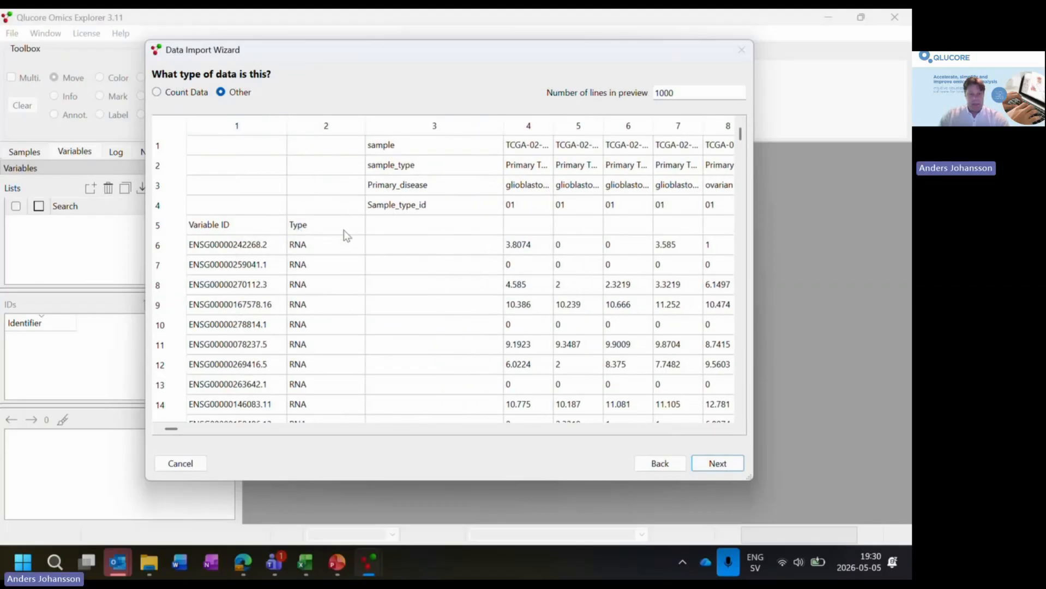
{"action": "left_click", "coordinate": [728, 466]}
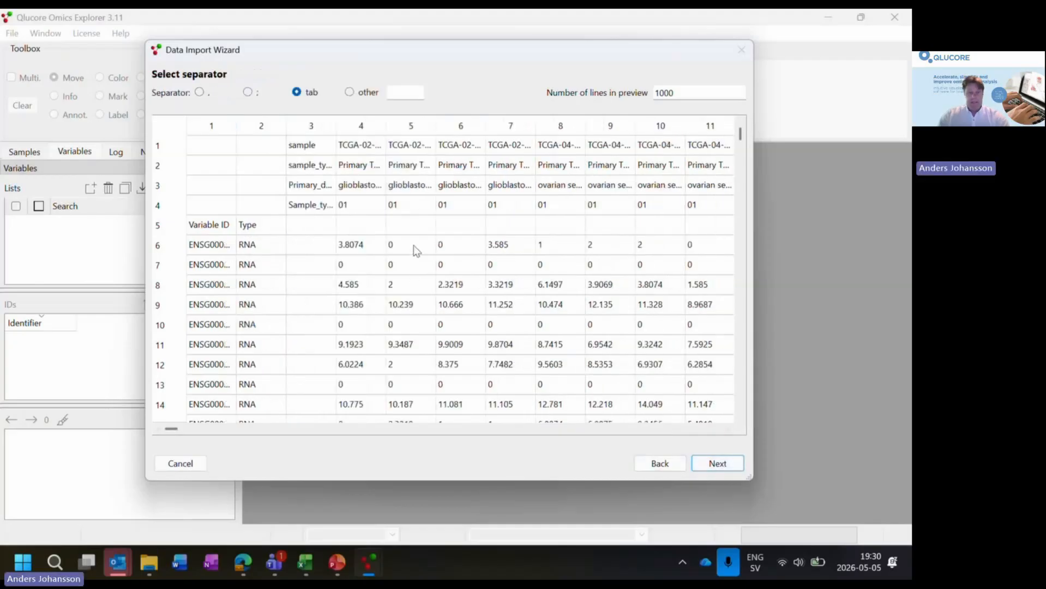
{"action": "left_click", "coordinate": [718, 465]}
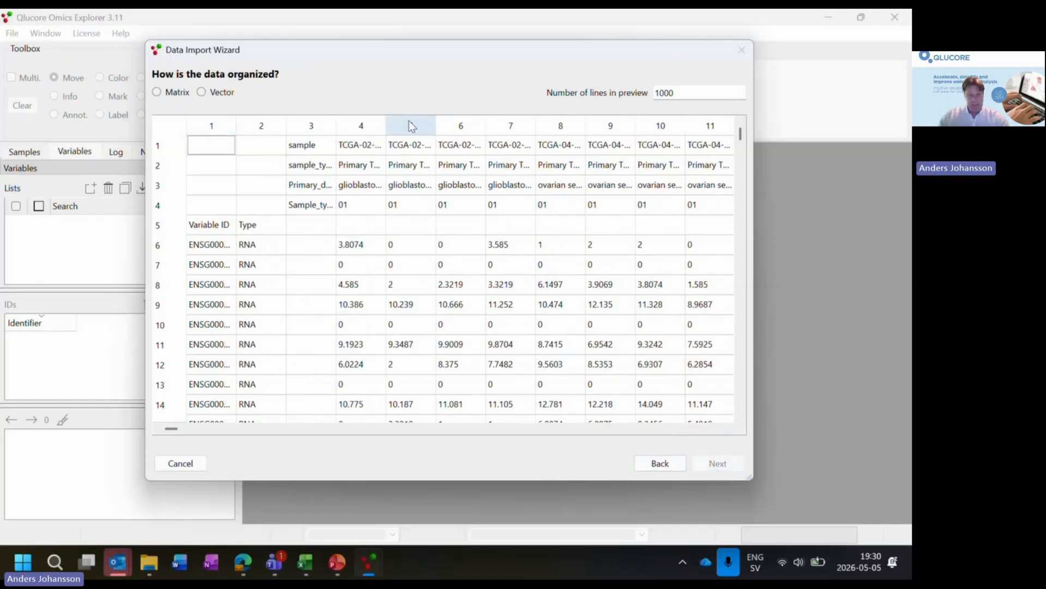
{"action": "left_click", "coordinate": [166, 94]}
{"action": "left_click", "coordinate": [718, 464]}
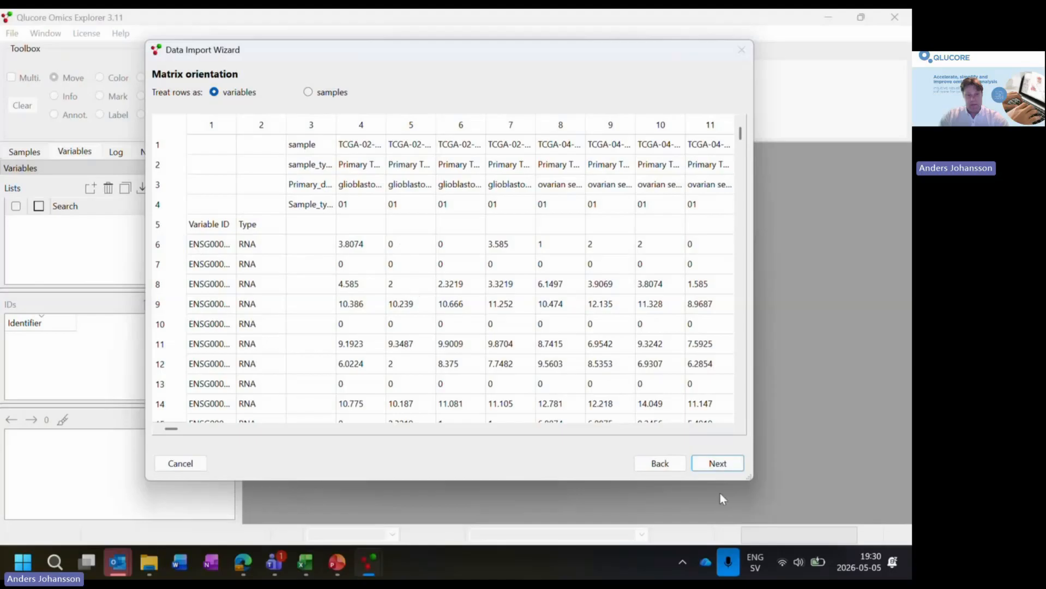
{"action": "left_click", "coordinate": [717, 463]}
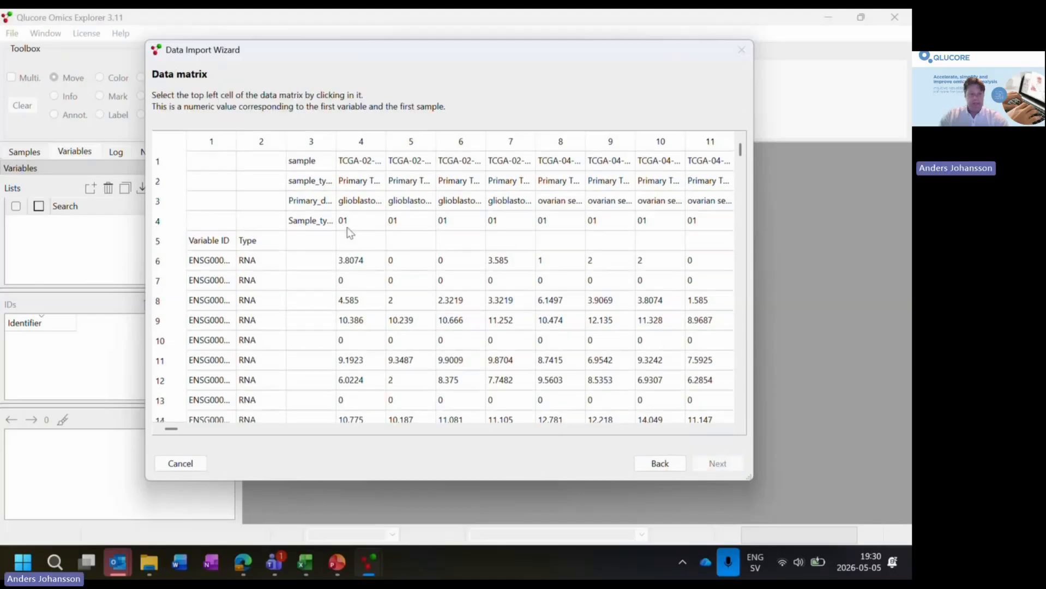
- Define the data matrix from the cell at row 6, column 4 to the cell at row 88081, column 1502
{"action": "left_click", "coordinate": [365, 267]}
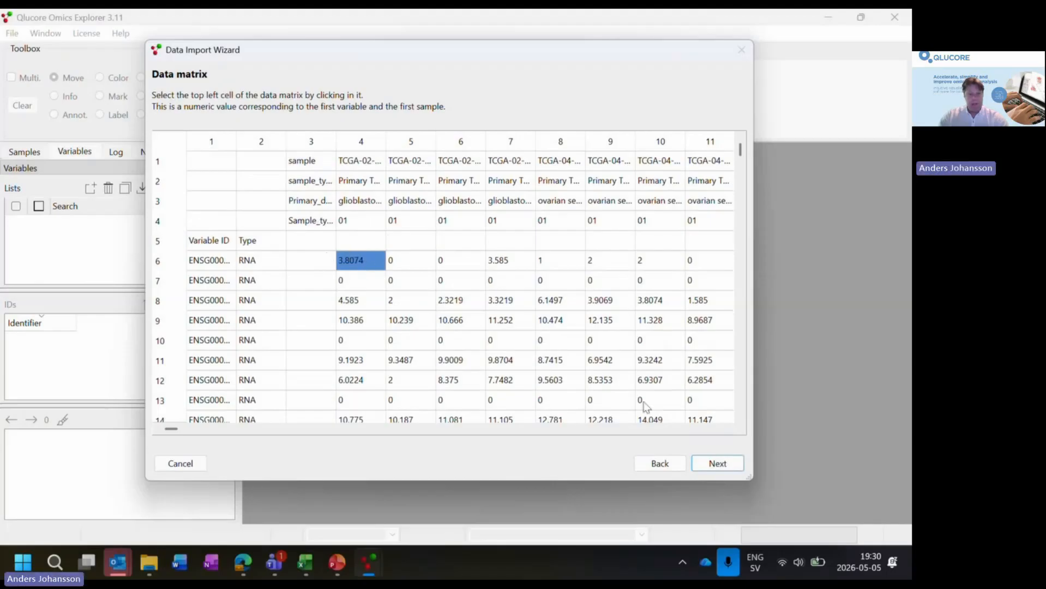
{"action": "left_click", "coordinate": [722, 467]}
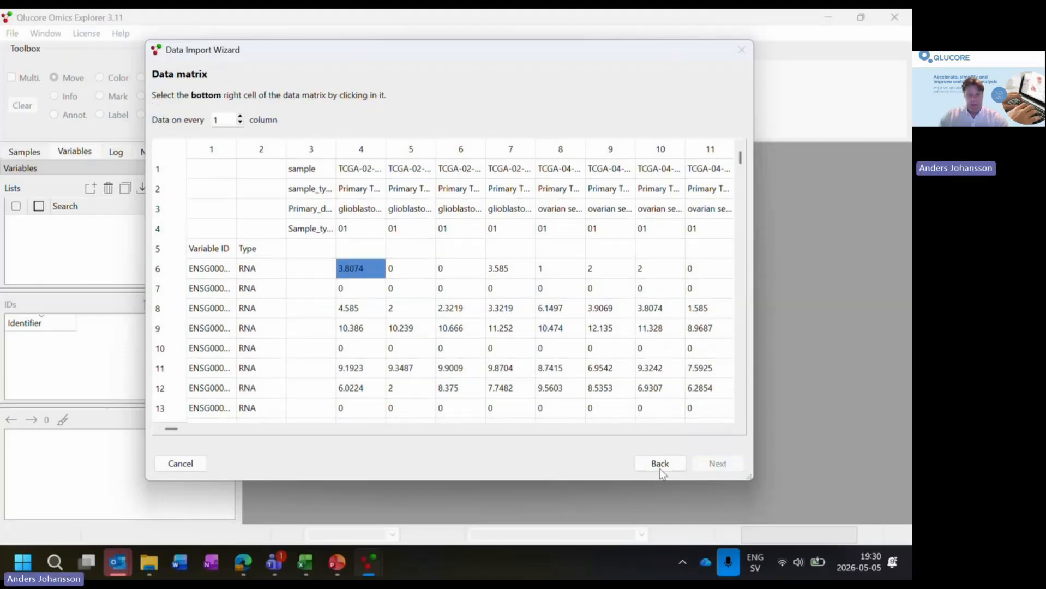
{"action": "left_click_drag", "start_coordinate": [171, 432], "coordinate": [719, 435]}
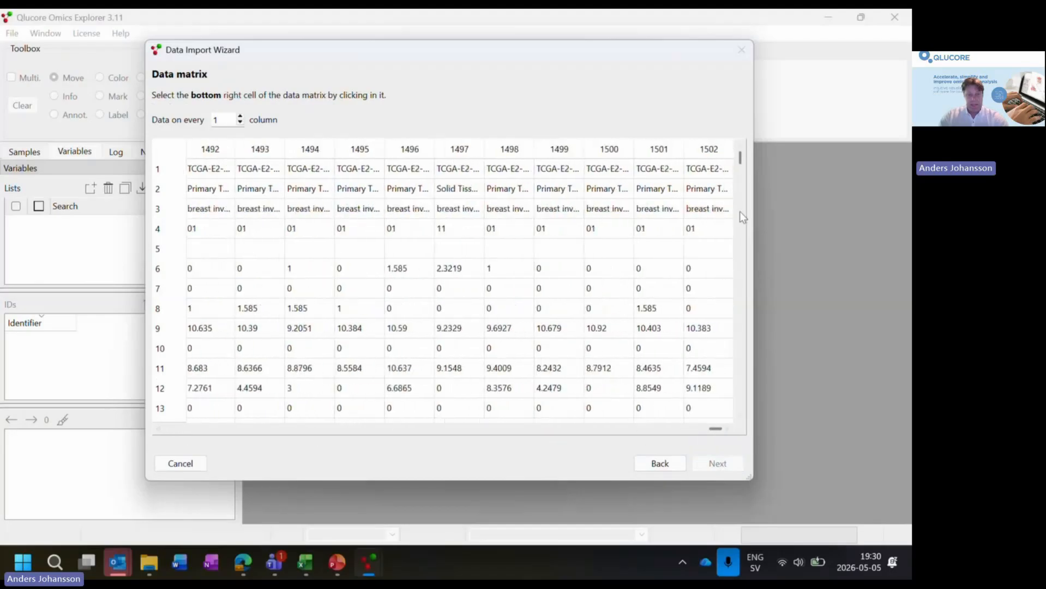
{"action": "left_click_drag", "start_coordinate": [740, 164], "coordinate": [739, 432]}
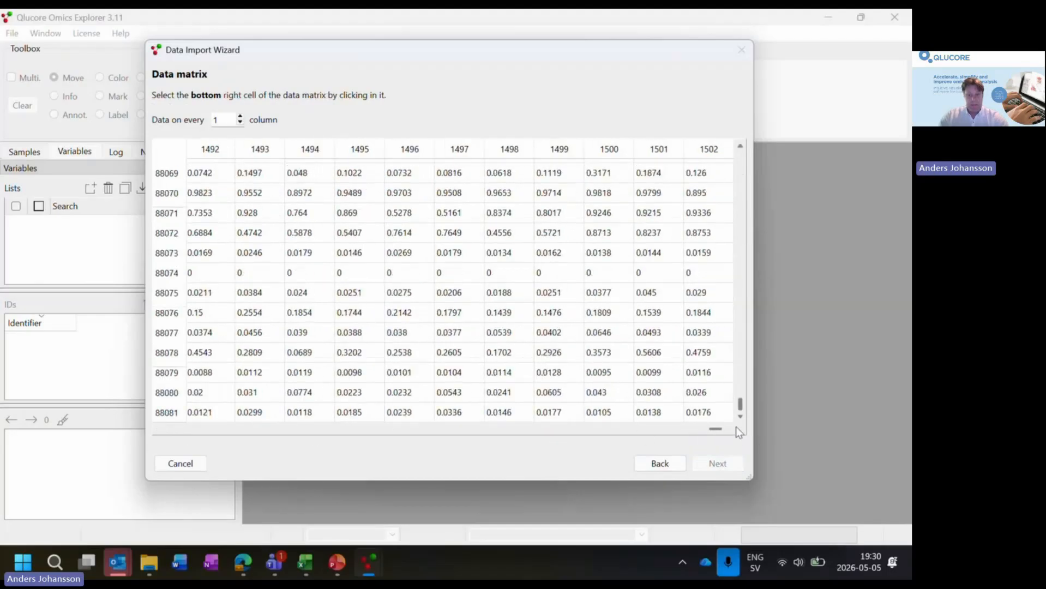
{"action": "left_click", "coordinate": [712, 413]}
{"action": "left_click", "coordinate": [722, 465]}
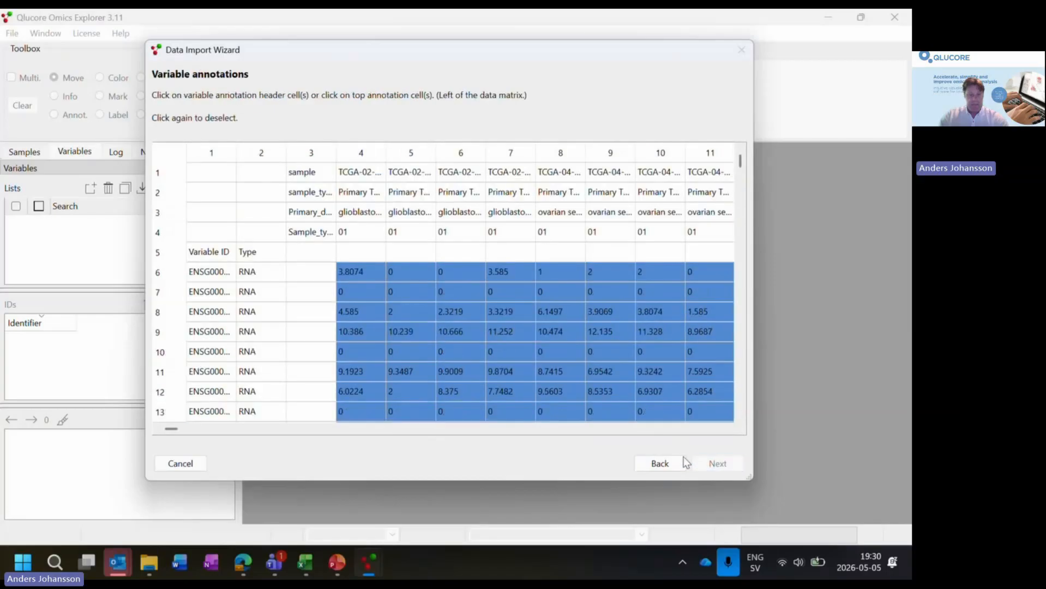
- Assign Variable ID and Type as the variable annotations
{"action": "left_click", "coordinate": [198, 258]}
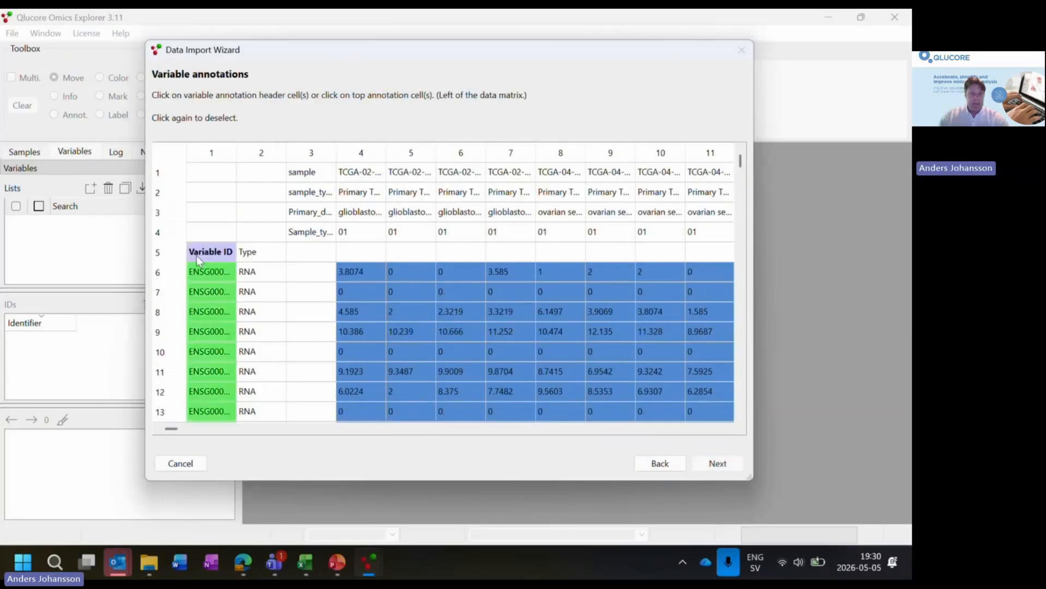
{"action": "left_click", "coordinate": [279, 259]}
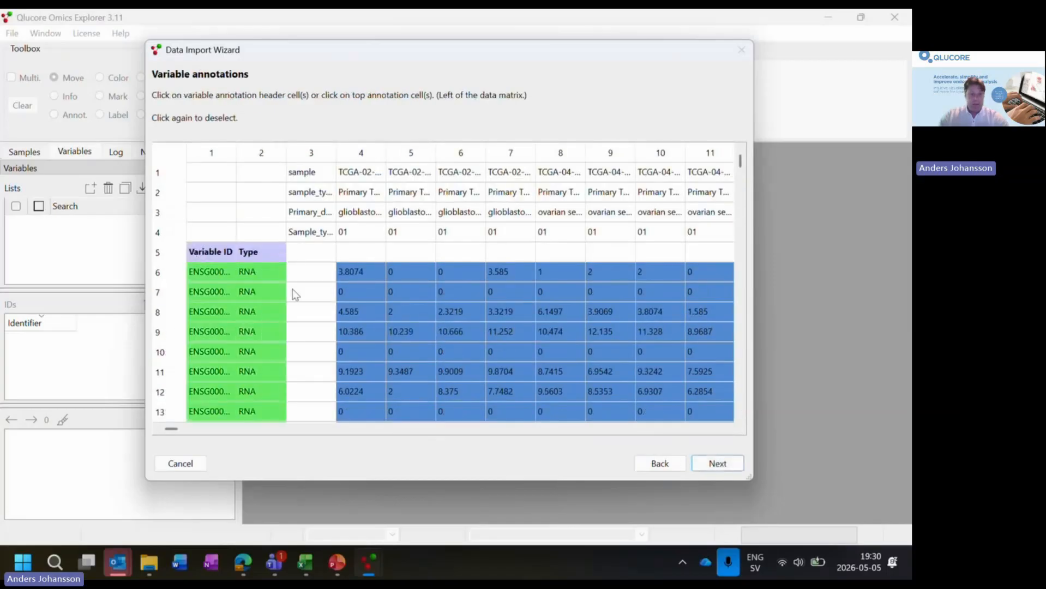
{"action": "left_click", "coordinate": [717, 464]}
- Assign sample, sample_type, Primary_disease and Sample_type_id as sample annotations and finish the import
{"action": "left_click", "coordinate": [322, 176]}
{"action": "left_click", "coordinate": [323, 193]}
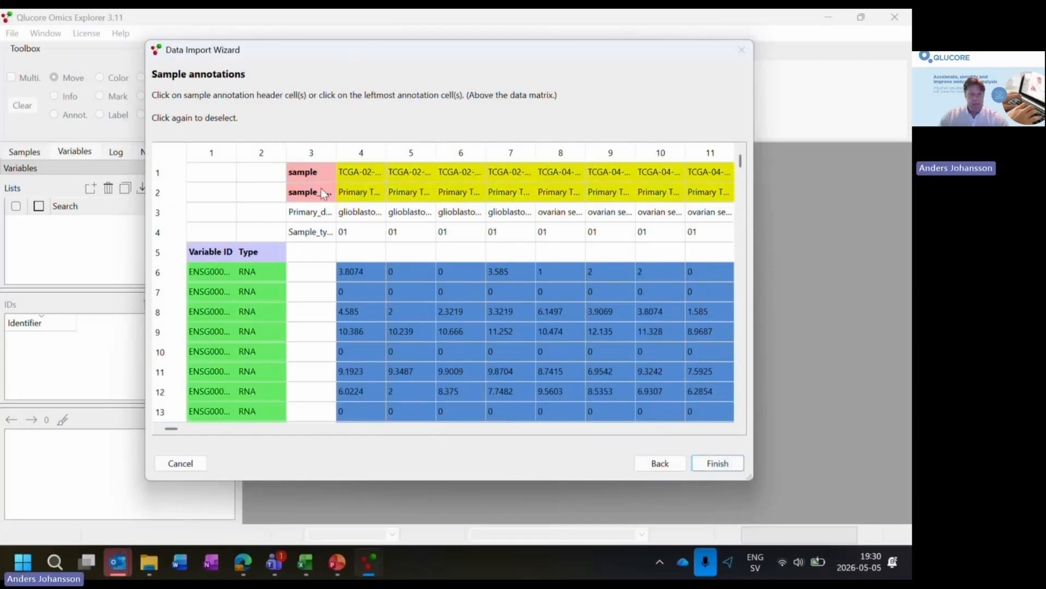
{"action": "left_click", "coordinate": [323, 214]}
{"action": "left_click", "coordinate": [320, 234]}
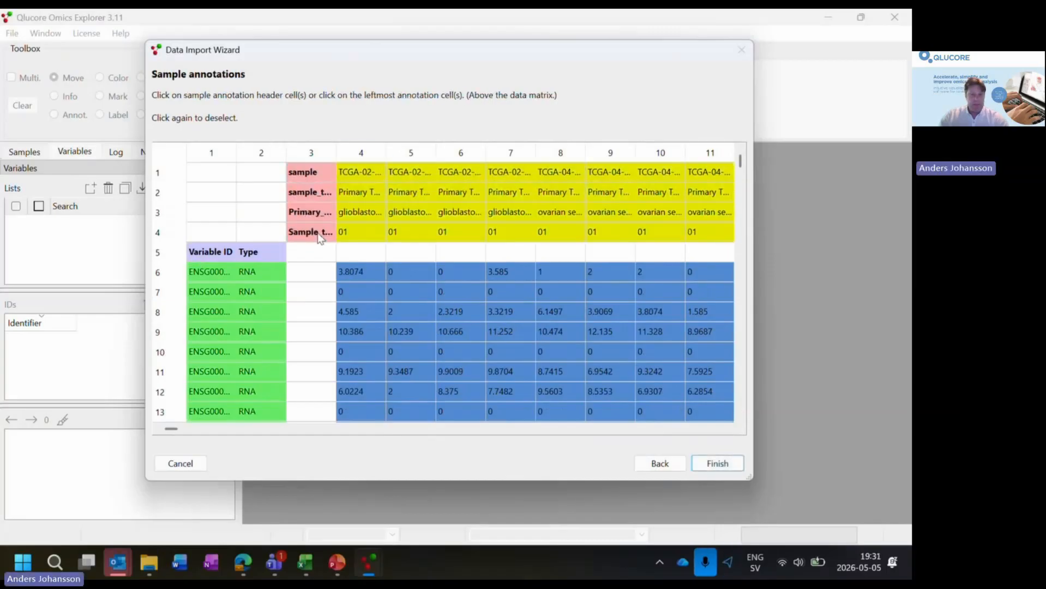
{"action": "left_click_drag", "start_coordinate": [385, 149], "coordinate": [424, 151]}
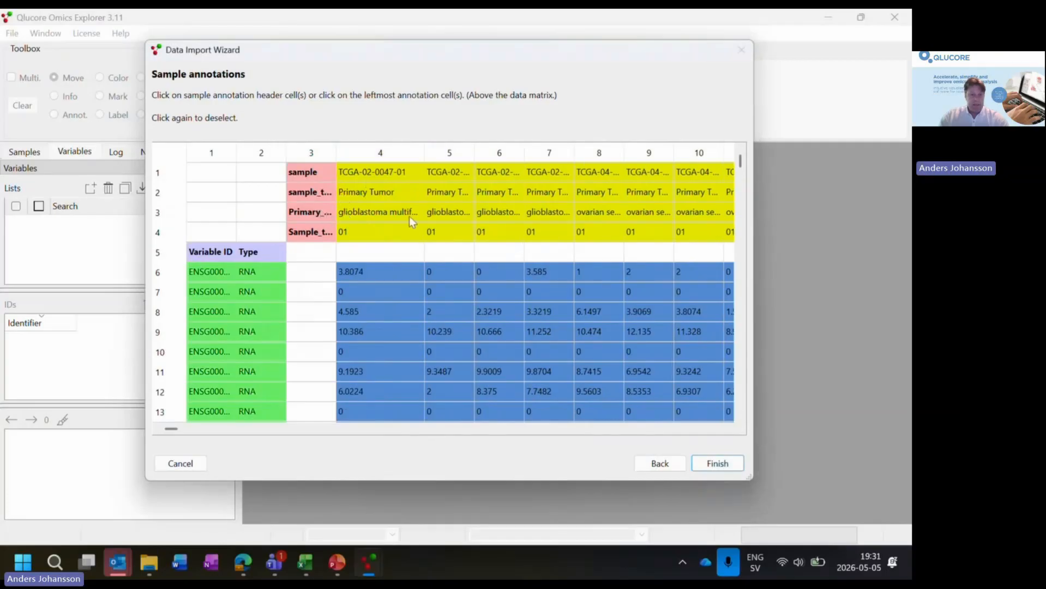
{"action": "double_click", "coordinate": [337, 153]}
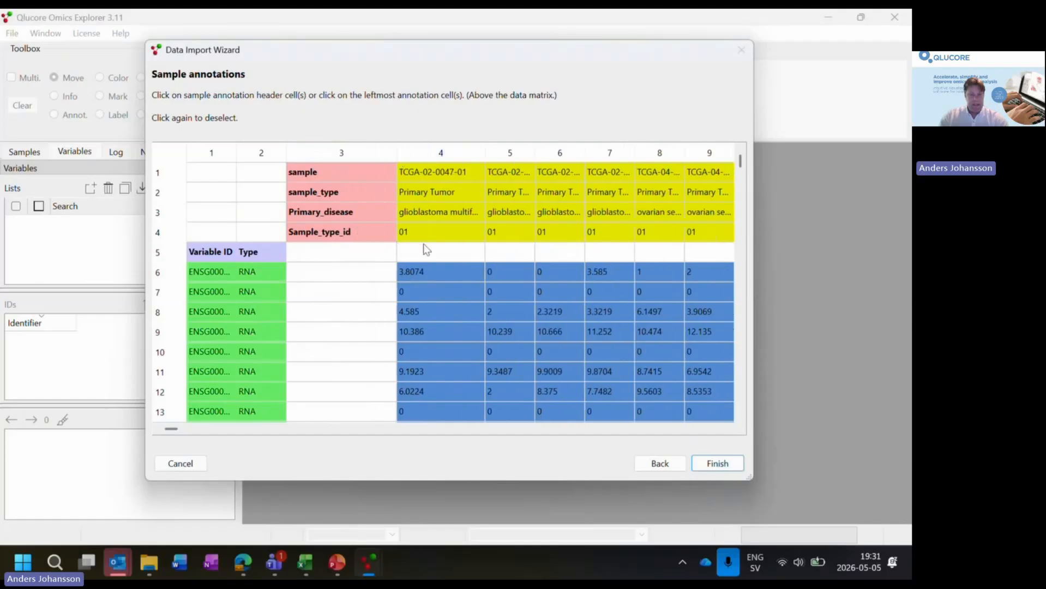
{"action": "left_click", "coordinate": [719, 465]}
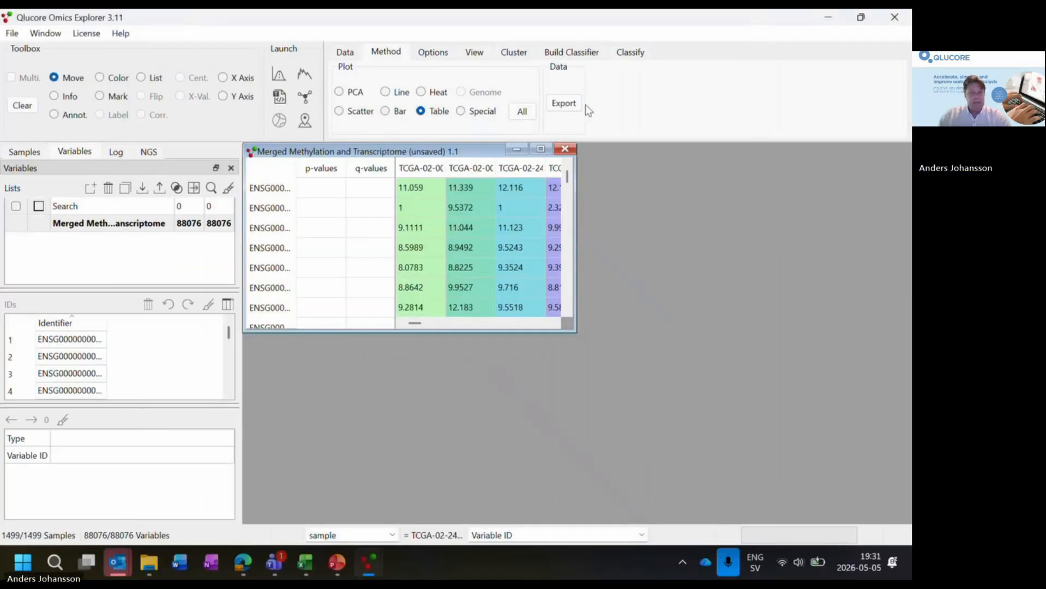
- Maximize the imported data set's window and display the data as a PCA plot
{"action": "left_click", "coordinate": [541, 149]}
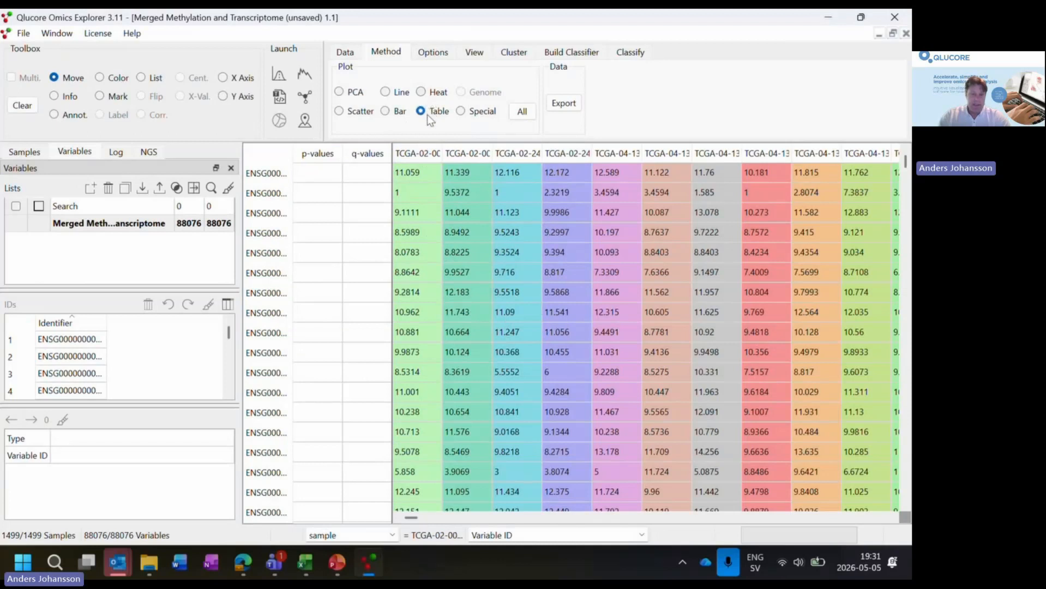
{"action": "left_click", "coordinate": [339, 93]}
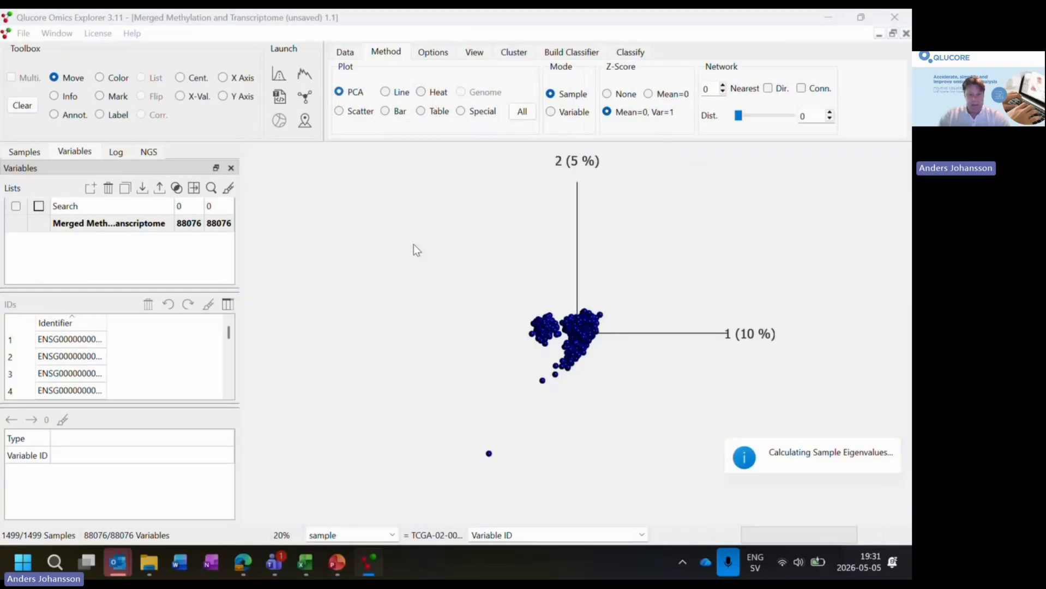
{"action": "left_click_drag", "start_coordinate": [612, 314], "coordinate": [591, 358]}
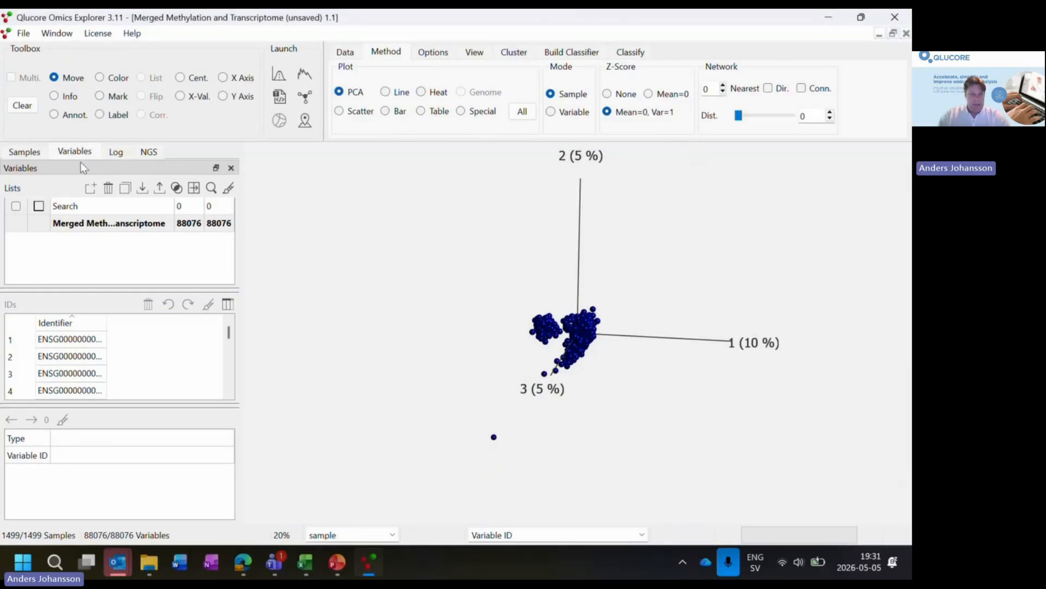
- Show the sample groups of the Primary_disease annotation and enlarge the group list
{"action": "left_click", "coordinate": [23, 152]}
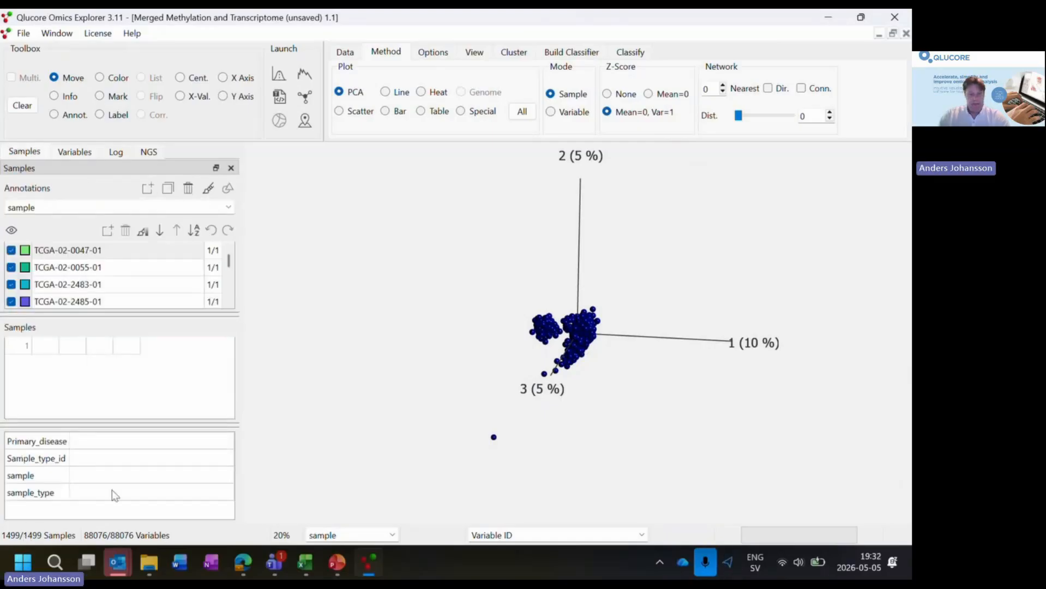
{"action": "left_click_drag", "start_coordinate": [315, 392], "coordinate": [356, 391]}
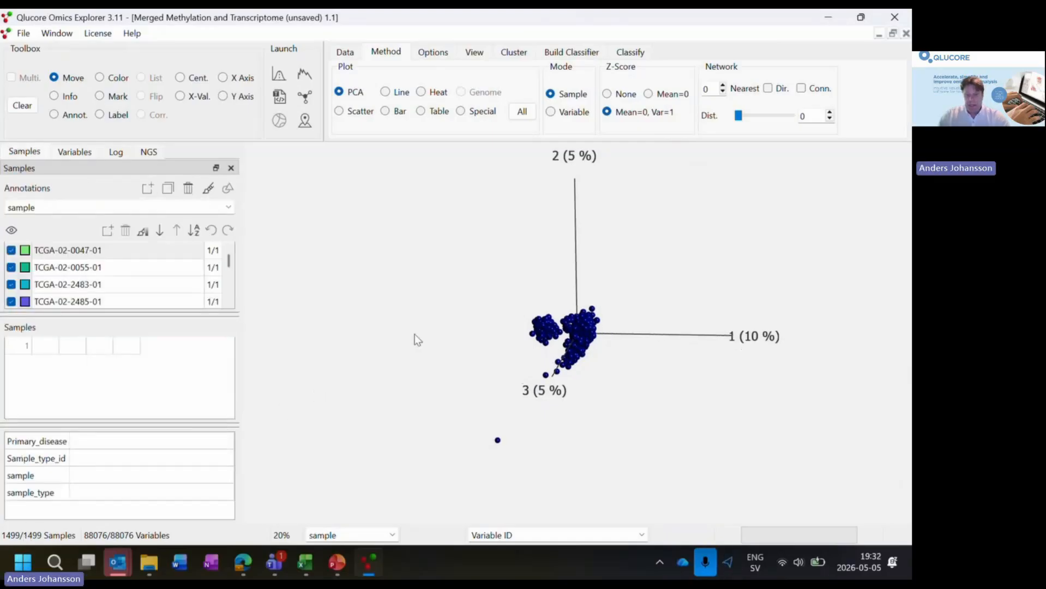
{"action": "left_click_drag", "start_coordinate": [415, 334], "coordinate": [397, 331]}
{"action": "left_click_drag", "start_coordinate": [555, 385], "coordinate": [528, 385]}
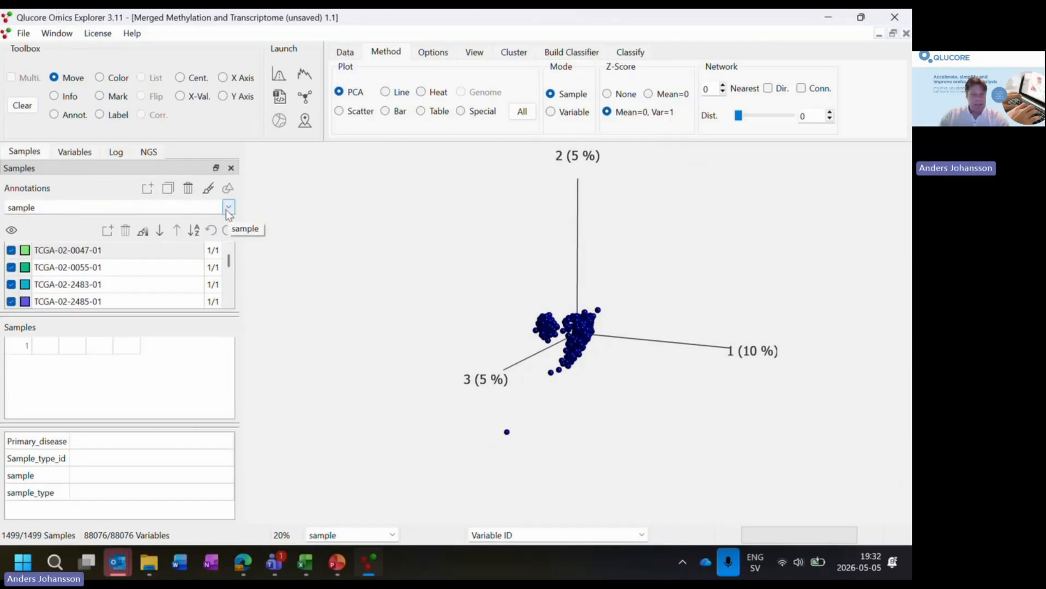
{"action": "mouse_move", "coordinate": [716, 320]}
{"action": "left_mouse_down"}
{"action": "mouse_move", "coordinate": [739, 298]}
{"action": "mouse_move", "coordinate": [720, 314]}
{"action": "left_mouse_up"}
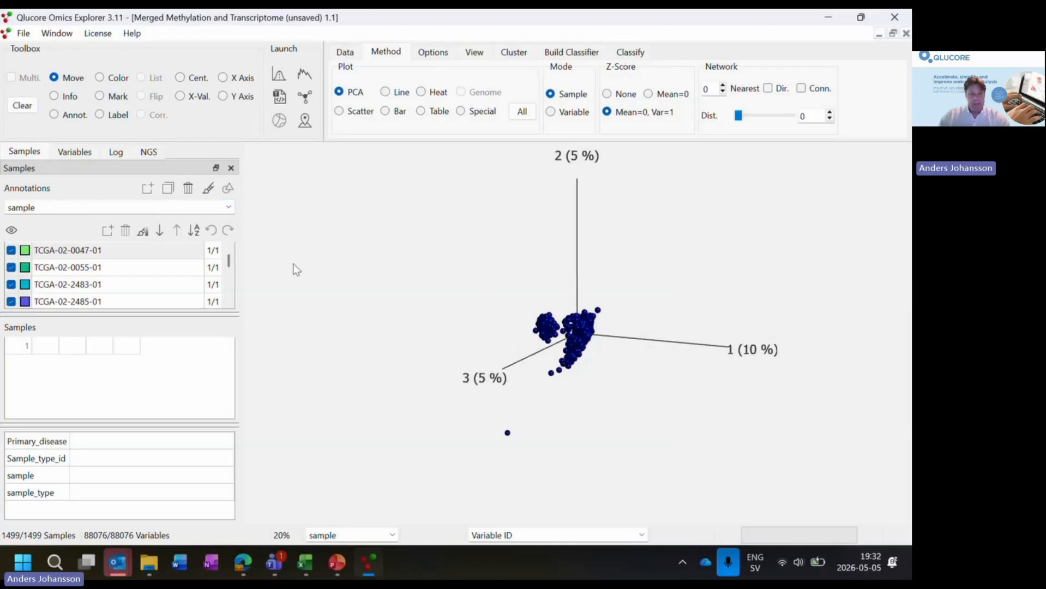
{"action": "left_click", "coordinate": [228, 208]}
{"action": "left_click", "coordinate": [137, 223]}
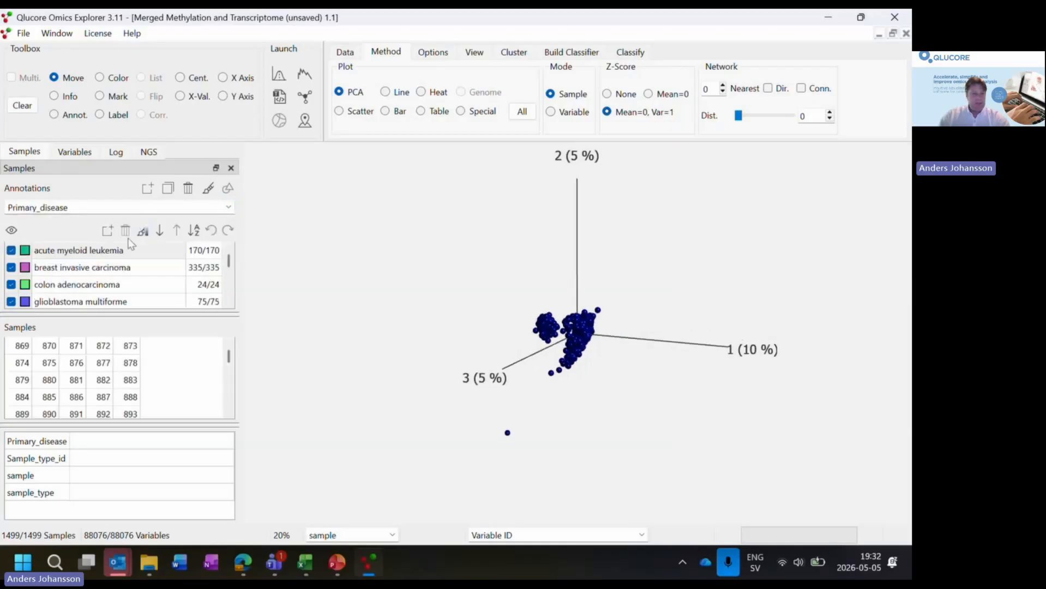
{"action": "left_click_drag", "start_coordinate": [162, 313], "coordinate": [163, 384]}
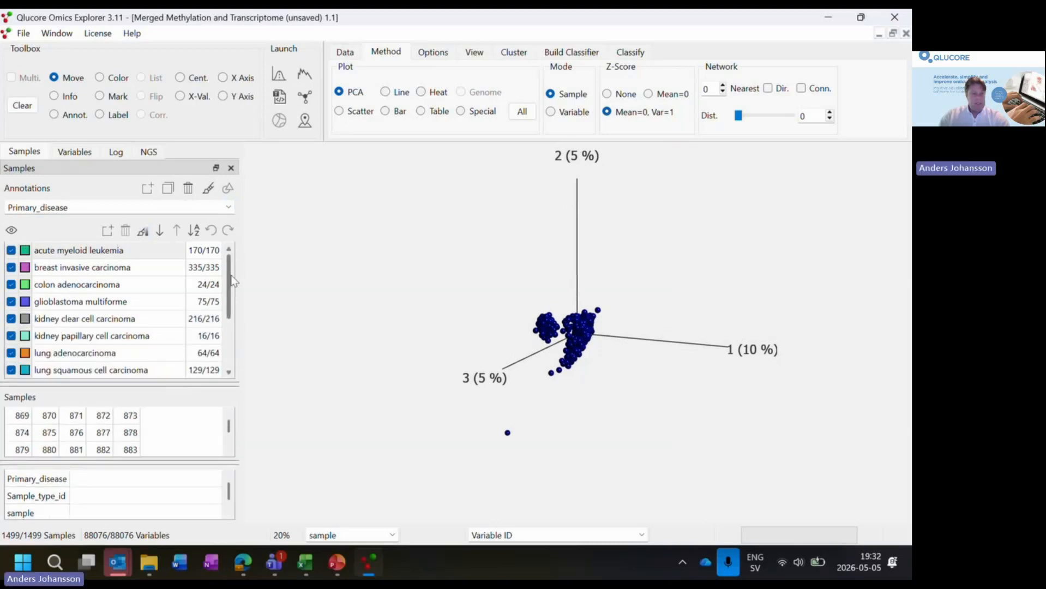
{"action": "mouse_move", "coordinate": [229, 278]}
{"action": "left_mouse_down"}
{"action": "mouse_move", "coordinate": [227, 318]}
{"action": "mouse_move", "coordinate": [225, 275]}
{"action": "left_mouse_up"}
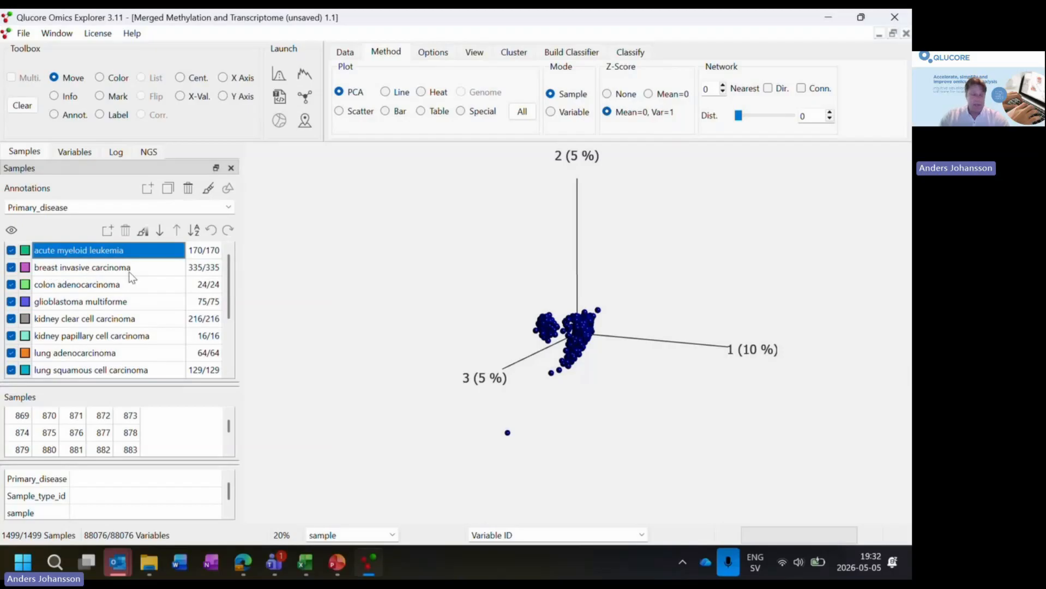
- Color the samples in the PCA plot by Primary_disease
{"action": "left_click", "coordinate": [209, 190]}
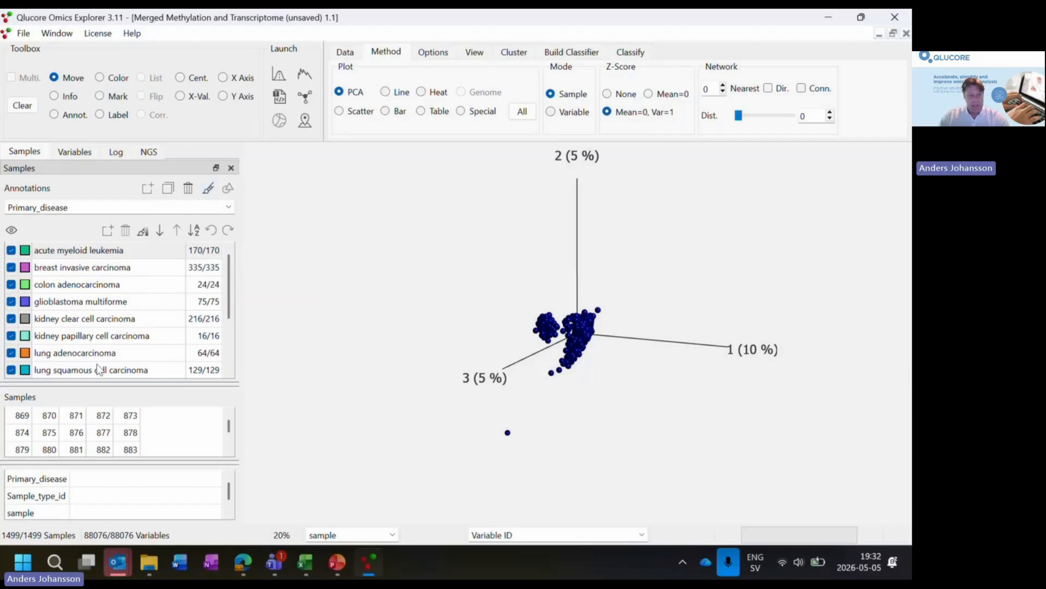
{"action": "left_click", "coordinate": [210, 189]}
{"action": "mouse_move", "coordinate": [609, 343]}
{"action": "left_mouse_down"}
{"action": "mouse_move", "coordinate": [439, 362]}
{"action": "mouse_move", "coordinate": [455, 379]}
{"action": "mouse_move", "coordinate": [565, 388]}
{"action": "mouse_move", "coordinate": [731, 306]}
{"action": "mouse_move", "coordinate": [500, 410]}
{"action": "mouse_move", "coordinate": [449, 320]}
{"action": "mouse_move", "coordinate": [551, 397]}
{"action": "mouse_move", "coordinate": [508, 405]}
{"action": "left_mouse_up"}
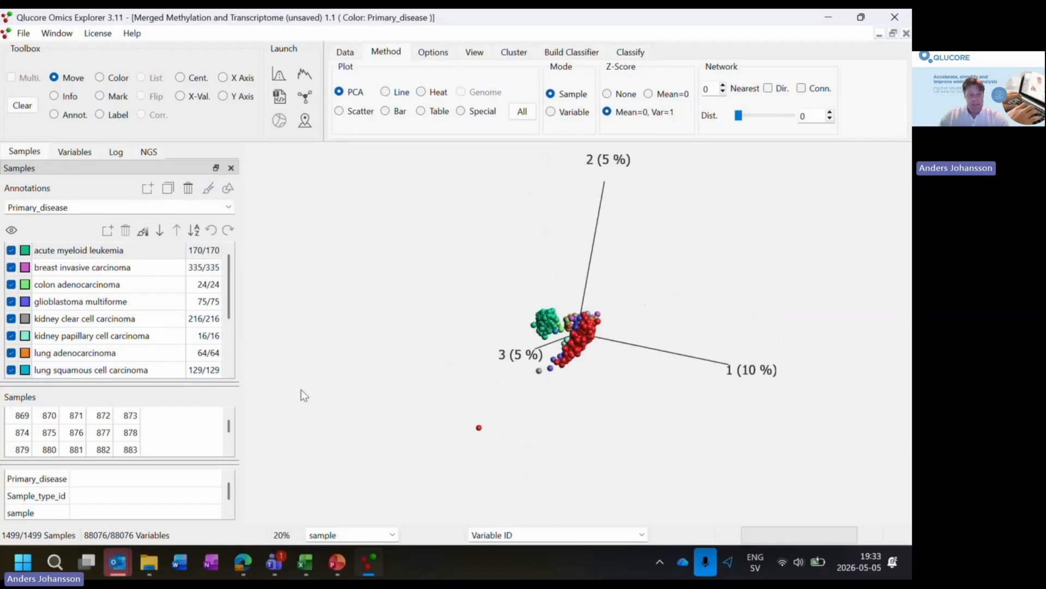
- Deselect all Primary_disease groups so that no samples are included in the plot
{"action": "scroll", "coordinate": [180, 348], "scroll_direction": "down", "scroll_amount": 2}
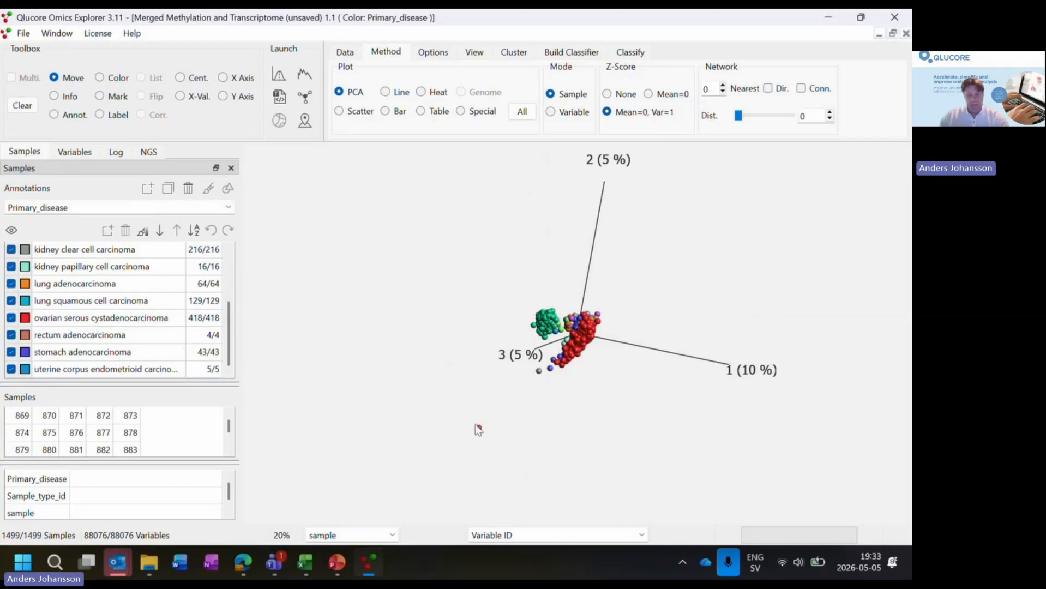
{"action": "mouse_move", "coordinate": [488, 417]}
{"action": "left_mouse_down"}
{"action": "mouse_move", "coordinate": [566, 418]}
{"action": "mouse_move", "coordinate": [523, 417]}
{"action": "left_mouse_up"}
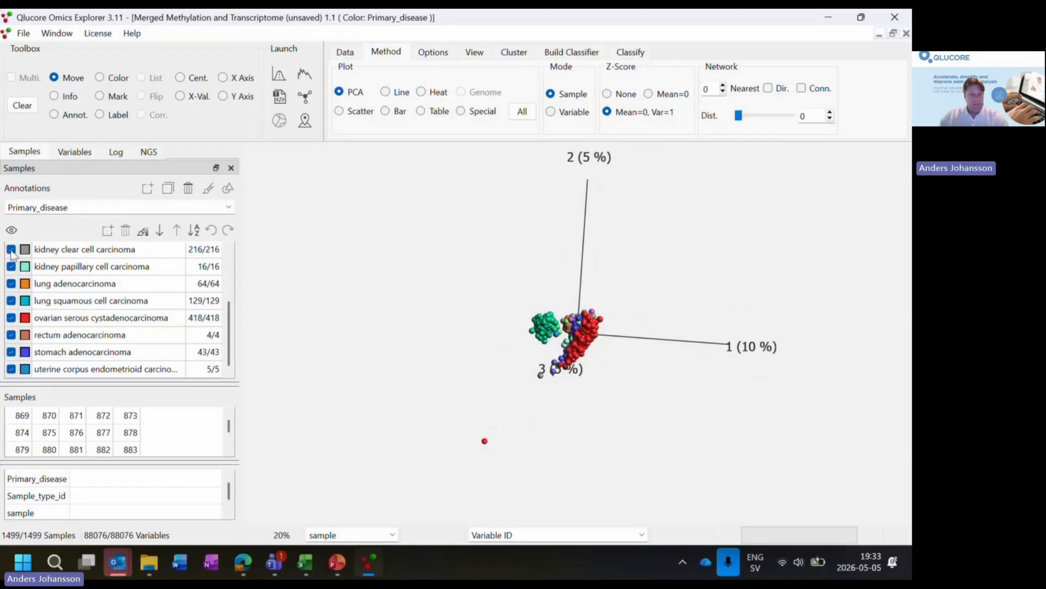
{"action": "scroll", "coordinate": [22, 262], "scroll_direction": "up", "scroll_amount": 2}
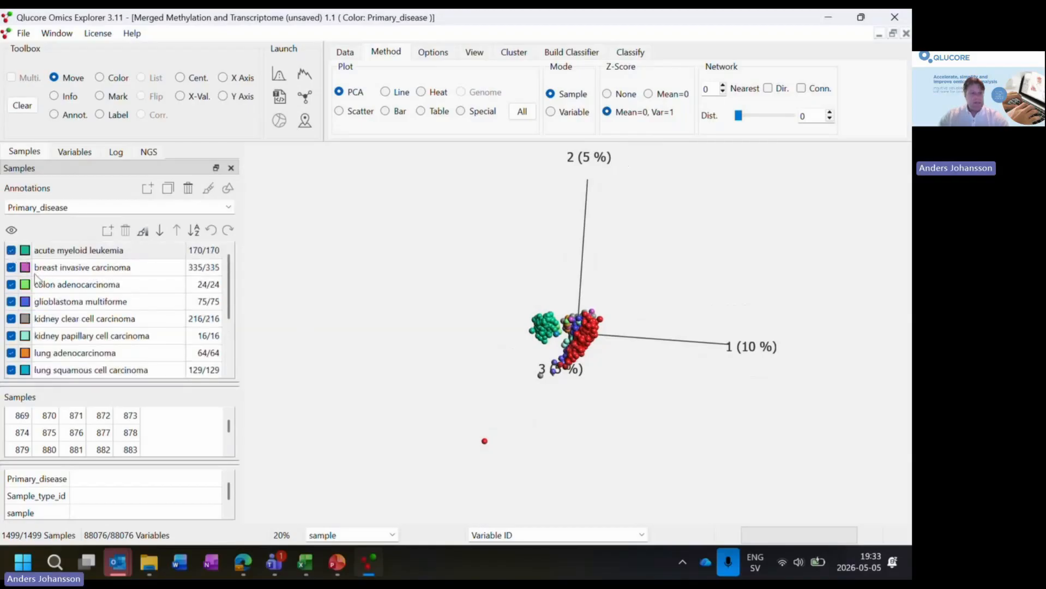
{"action": "right_click", "coordinate": [9, 273]}
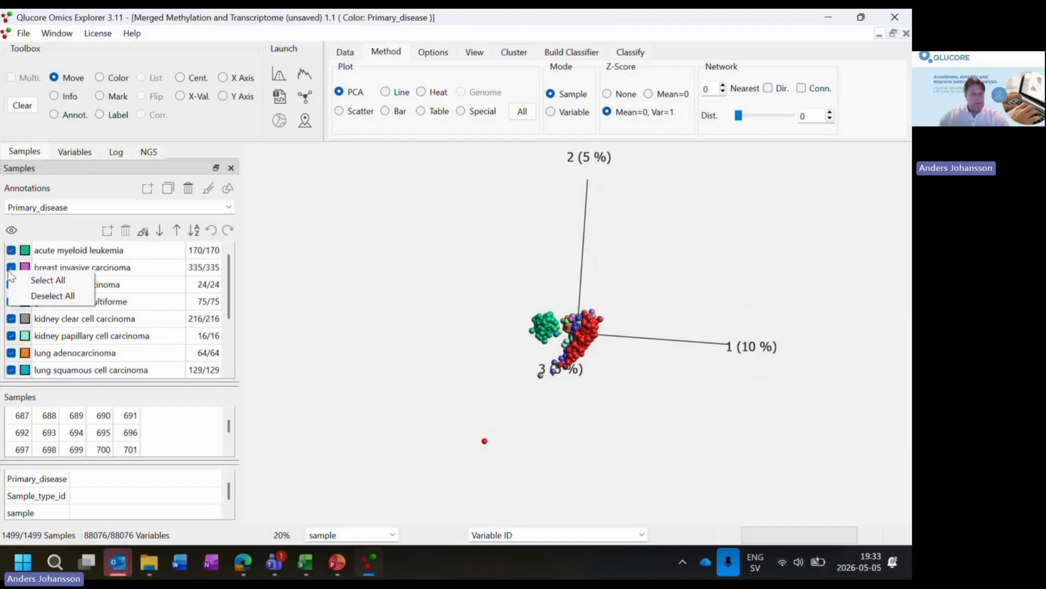
{"action": "left_click", "coordinate": [37, 296]}
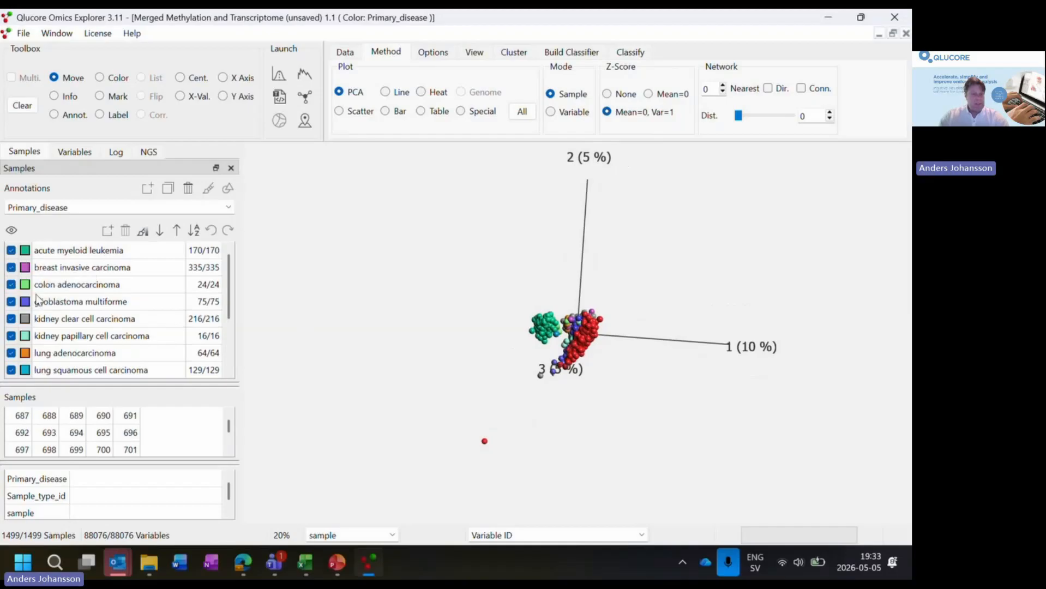
- Include only the breast invasive carcinoma samples in the PCA plot and view them from several angles
{"action": "left_click", "coordinate": [11, 268]}
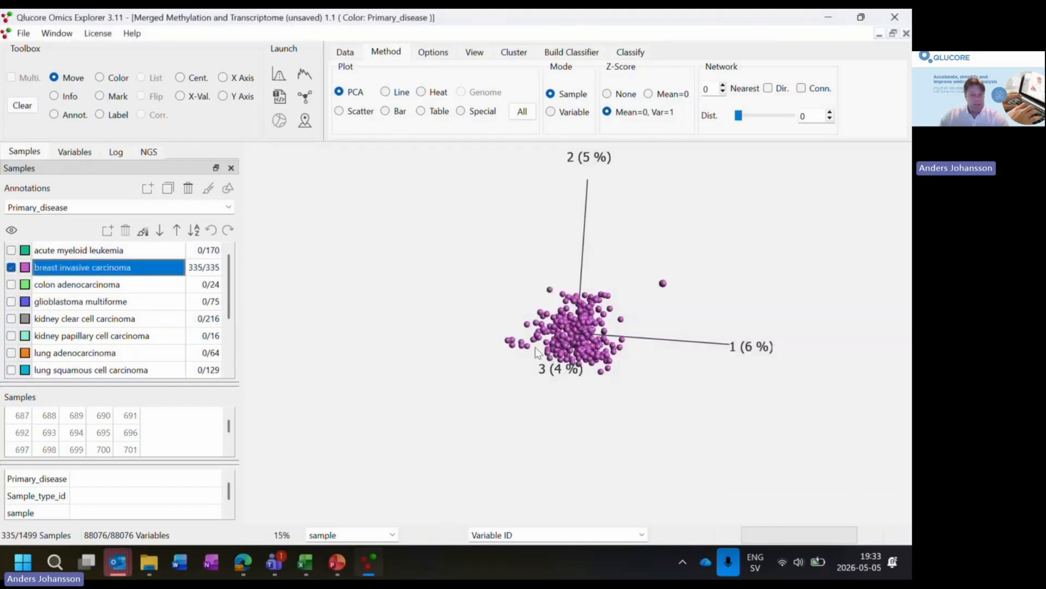
{"action": "left_click_drag", "start_coordinate": [537, 352], "coordinate": [645, 333]}
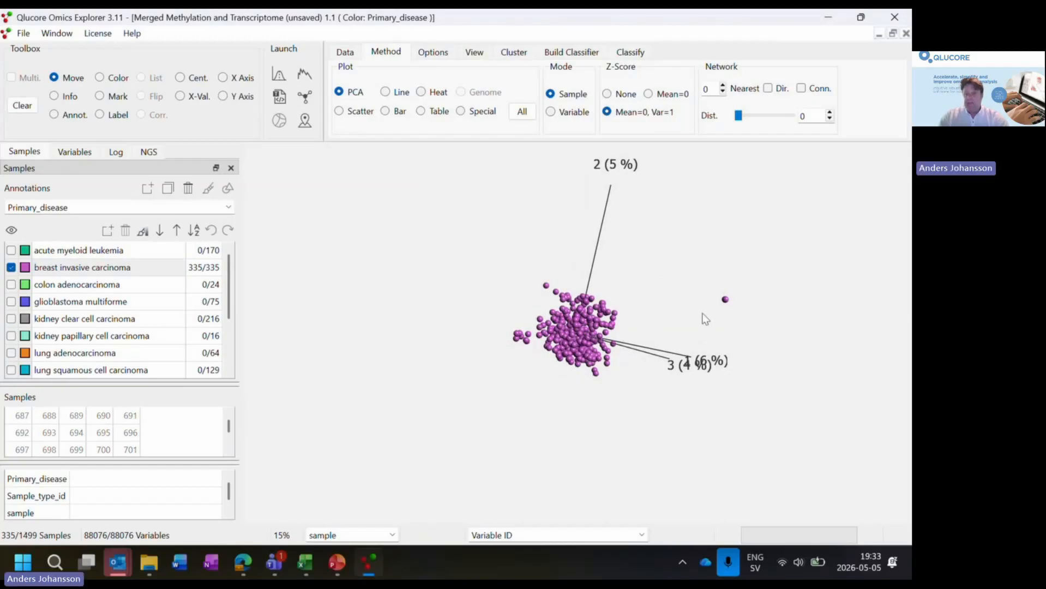
{"action": "left_click_drag", "start_coordinate": [702, 320], "coordinate": [500, 299]}
- Restrict the plotted samples by the sample_type annotation to Primary Tumor and Solid Tissue Normal only
{"action": "left_click", "coordinate": [228, 208]}
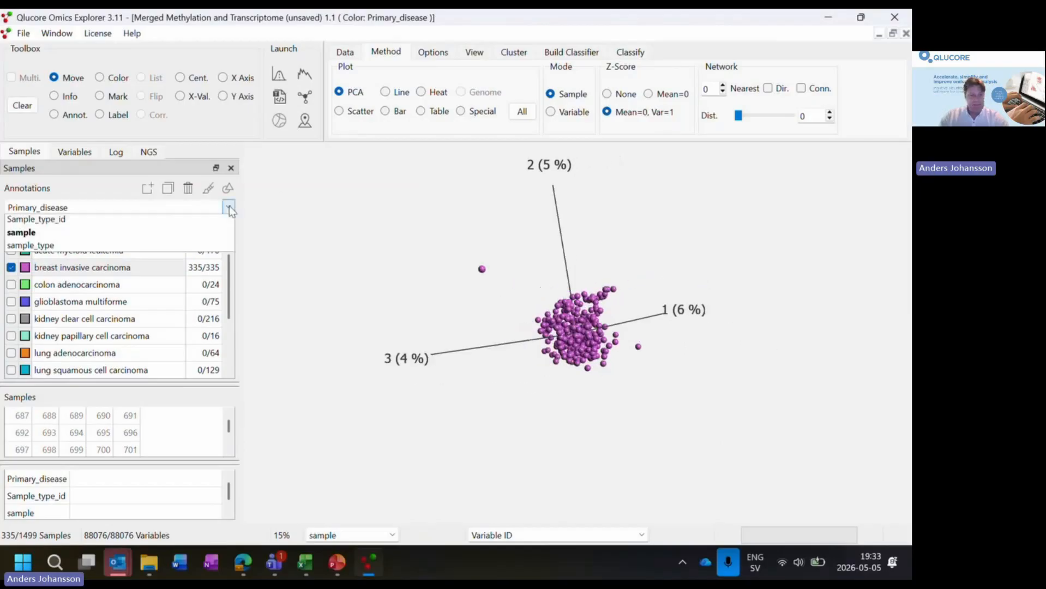
{"action": "left_click", "coordinate": [76, 261]}
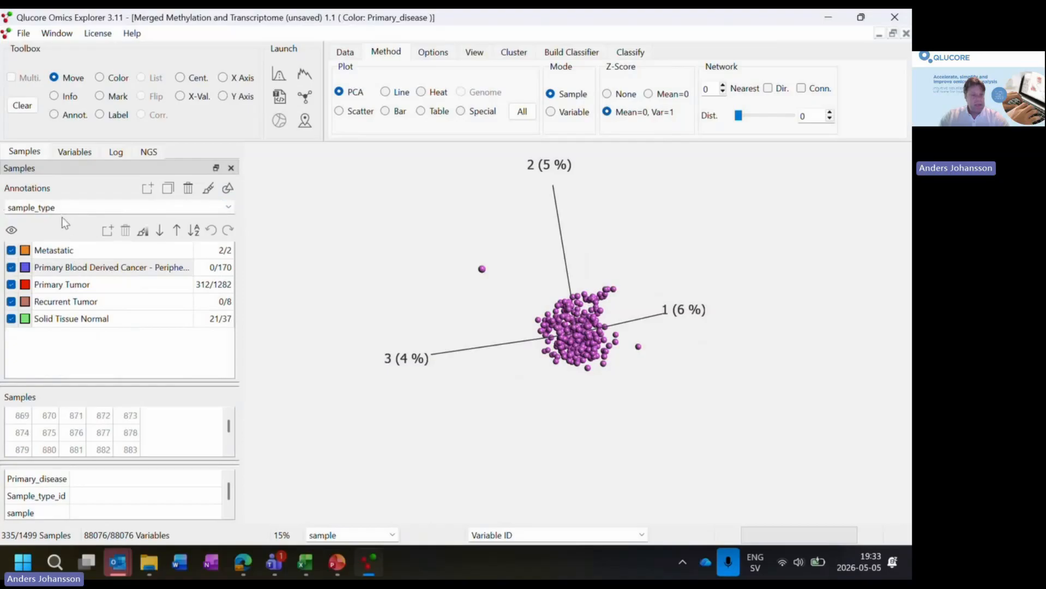
{"action": "right_click", "coordinate": [17, 253]}
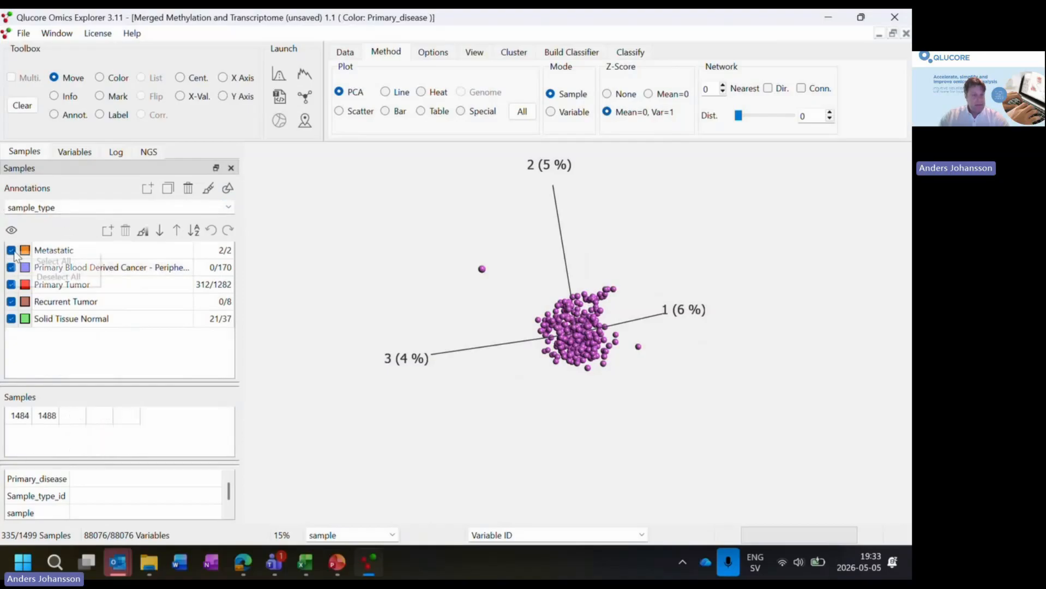
{"action": "left_click", "coordinate": [48, 282]}
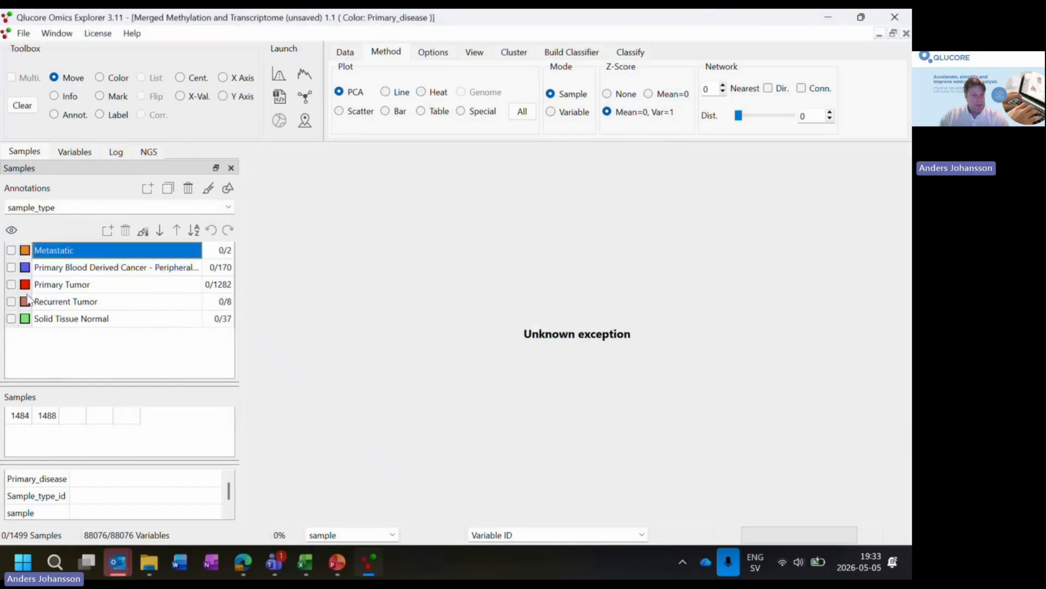
{"action": "left_click", "coordinate": [11, 285]}
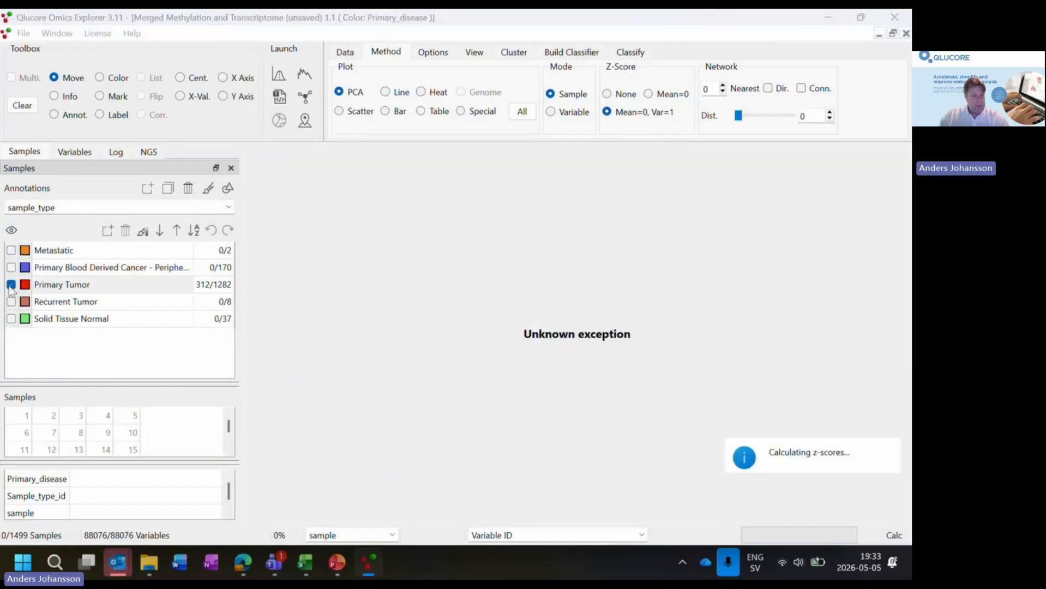
{"action": "left_click", "coordinate": [11, 319]}
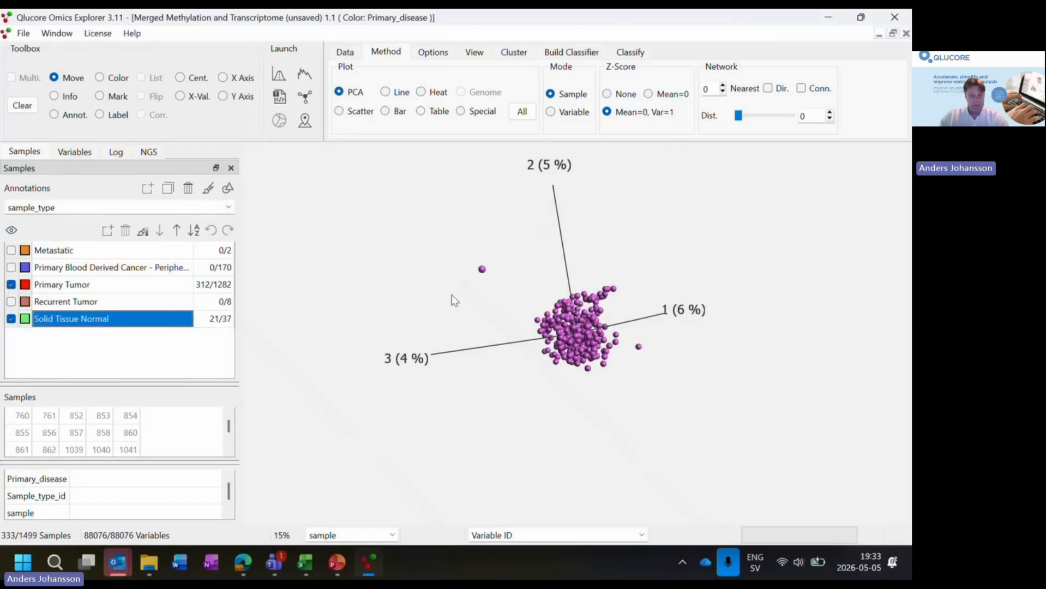
- Color the samples in the PCA plot by sample_type and examine the separation between the groups from several angles
{"action": "mouse_move", "coordinate": [451, 297]}
{"action": "left_mouse_down"}
{"action": "mouse_move", "coordinate": [480, 303]}
{"action": "mouse_move", "coordinate": [463, 306]}
{"action": "left_mouse_up"}
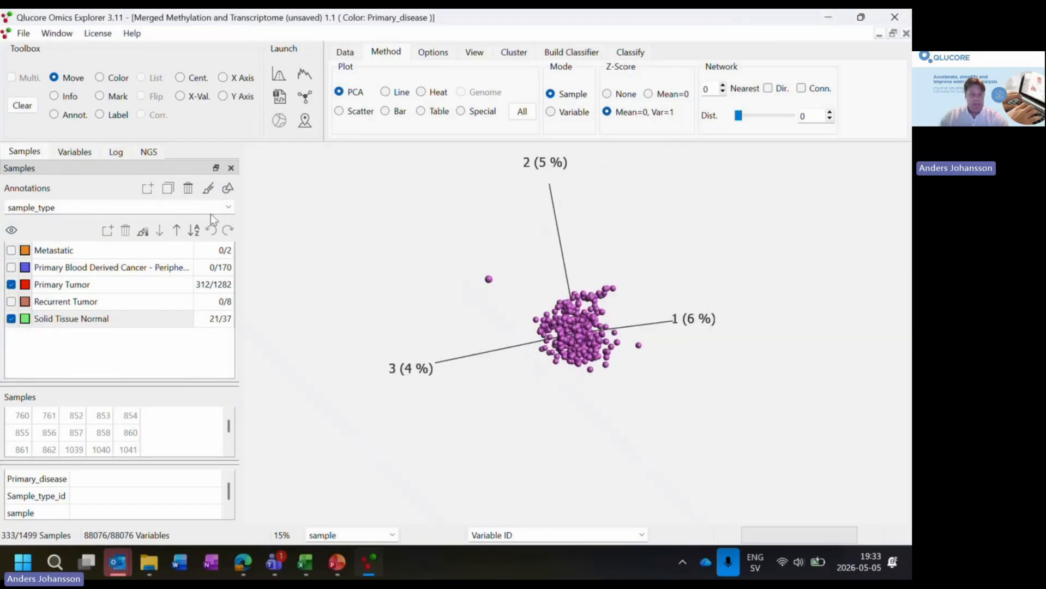
{"action": "left_click", "coordinate": [210, 189]}
{"action": "left_click_drag", "start_coordinate": [411, 373], "coordinate": [602, 404]}
{"action": "left_click_drag", "start_coordinate": [613, 392], "coordinate": [643, 382]}
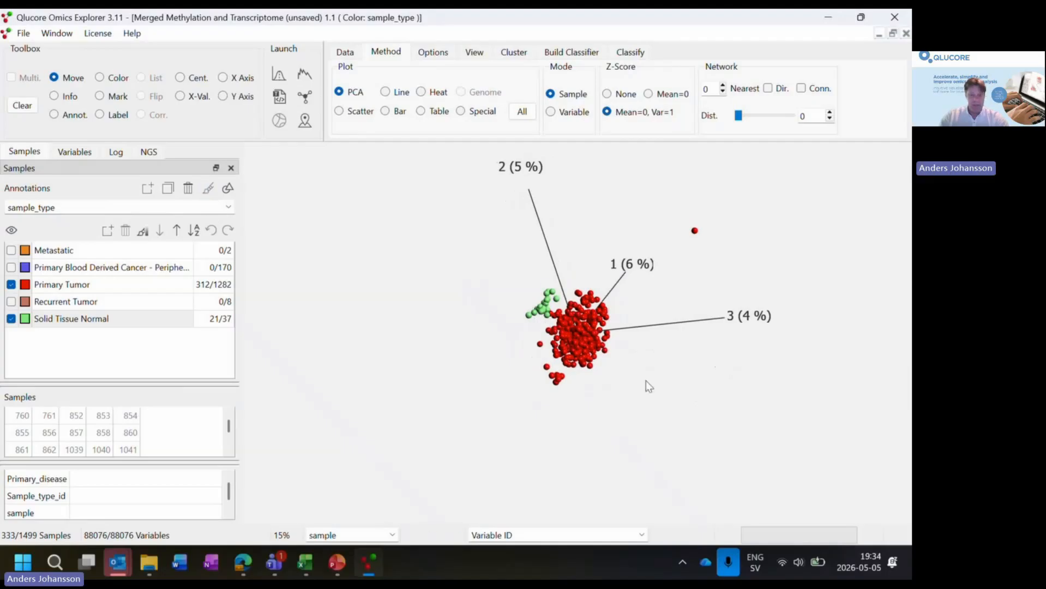
{"action": "left_click_drag", "start_coordinate": [646, 381], "coordinate": [521, 353]}
{"action": "left_click_drag", "start_coordinate": [600, 299], "coordinate": [646, 394]}
{"action": "left_click_drag", "start_coordinate": [452, 331], "coordinate": [472, 338]}
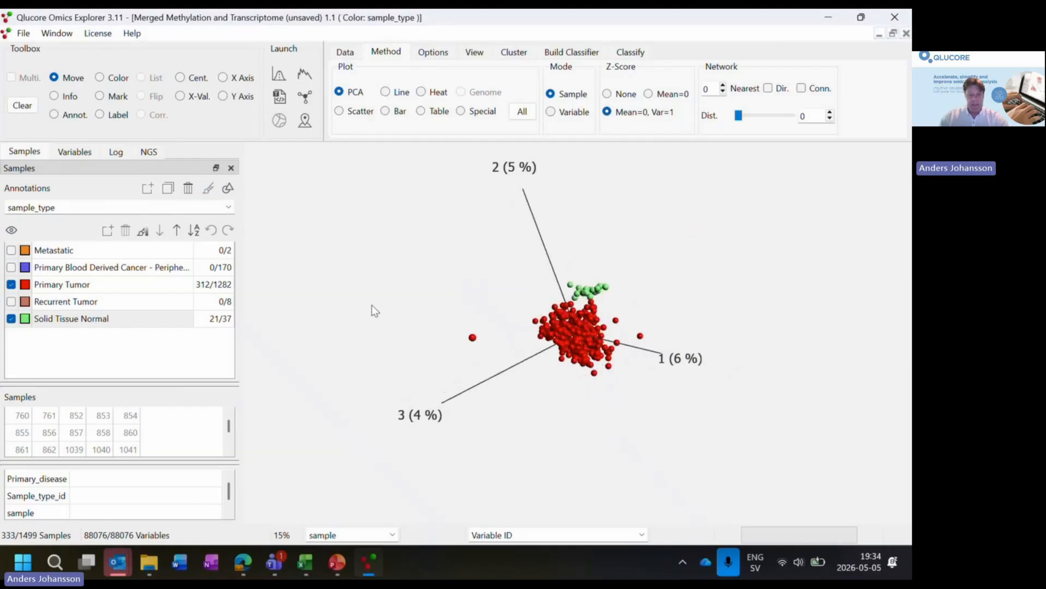
{"action": "left_click_drag", "start_coordinate": [371, 305], "coordinate": [456, 345]}
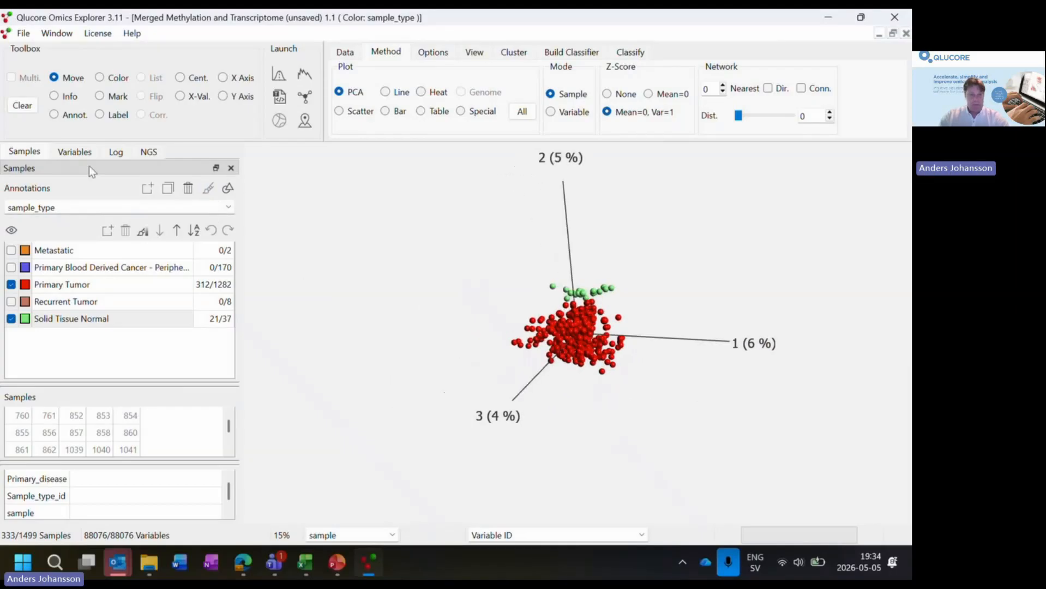
- Show the variable lists and search the variables by the Type annotation for RNA
{"action": "left_click", "coordinate": [79, 155]}
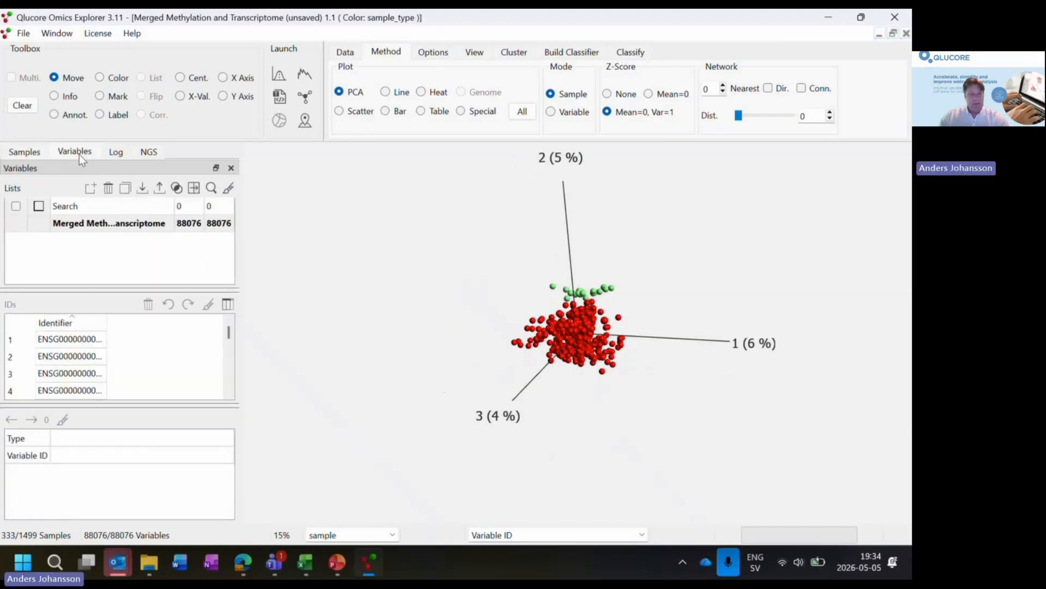
{"action": "left_click", "coordinate": [112, 225]}
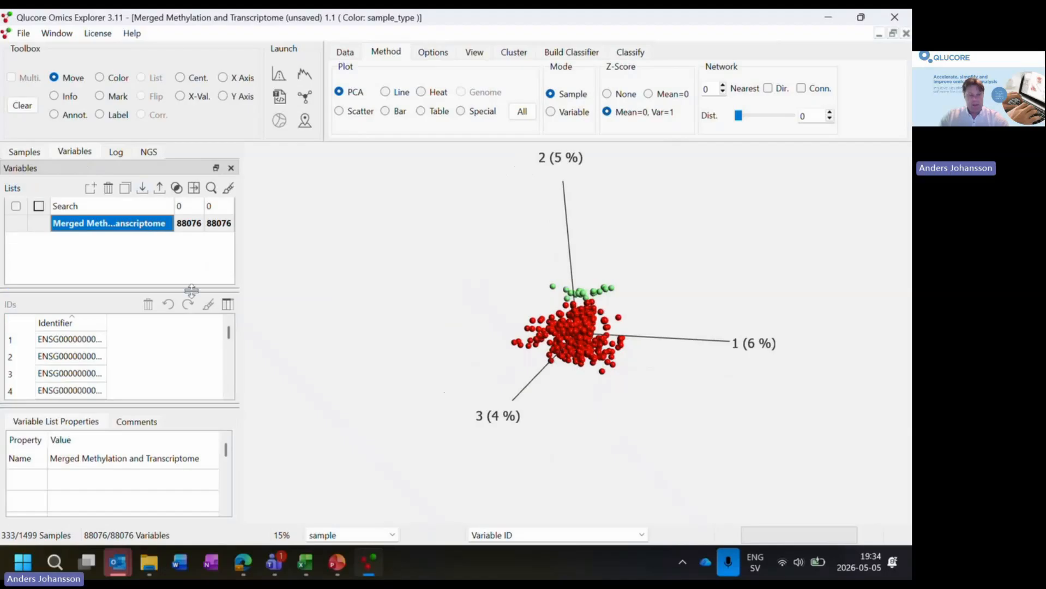
{"action": "mouse_move", "coordinate": [229, 334]}
{"action": "left_mouse_down"}
{"action": "mouse_move", "coordinate": [235, 410]}
{"action": "mouse_move", "coordinate": [233, 341]}
{"action": "left_mouse_up"}
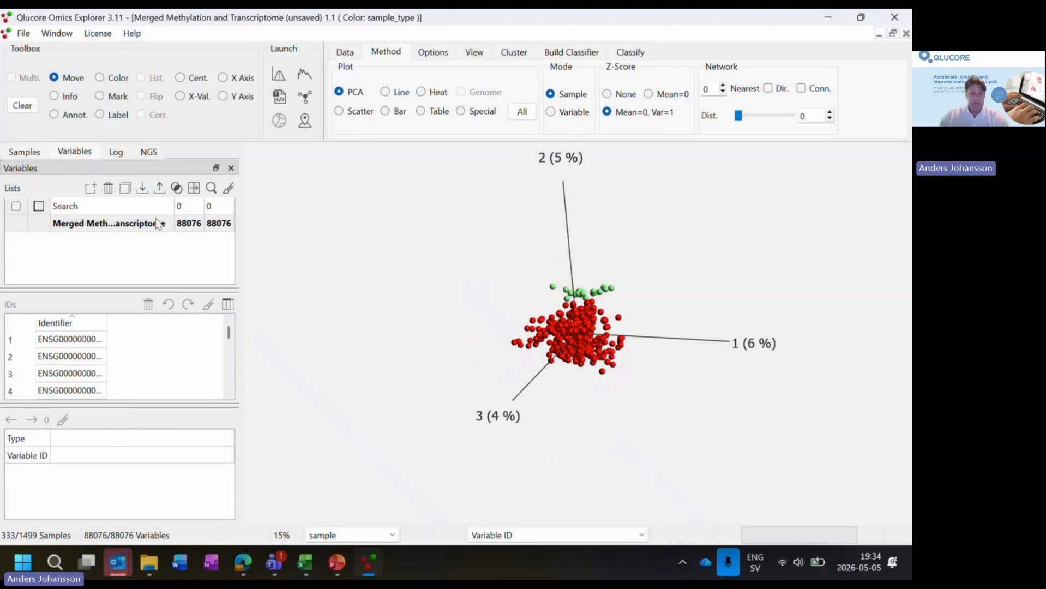
{"action": "left_click", "coordinate": [212, 189]}
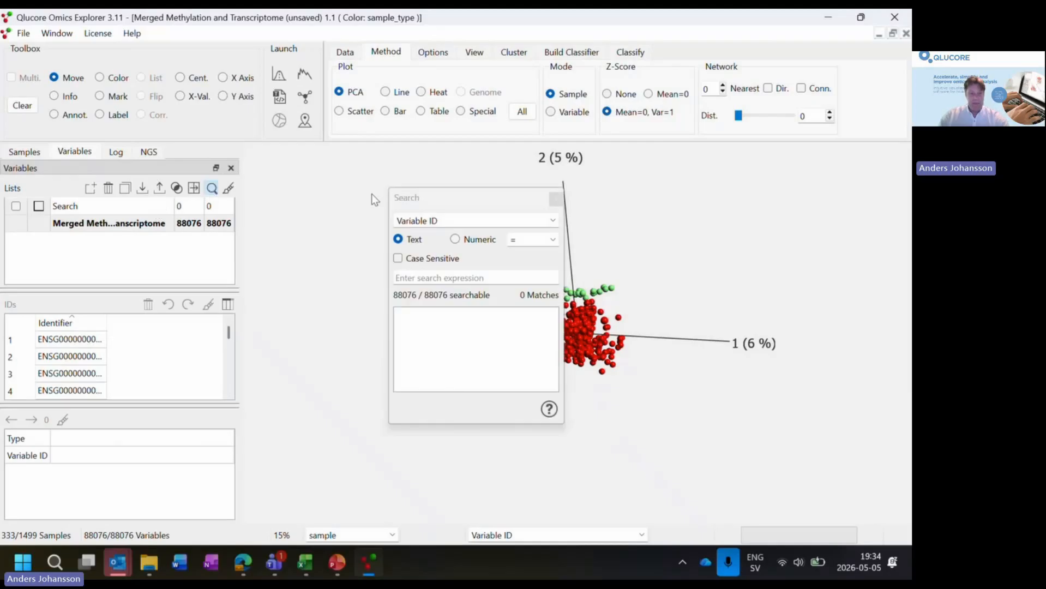
{"action": "left_click", "coordinate": [551, 221]}
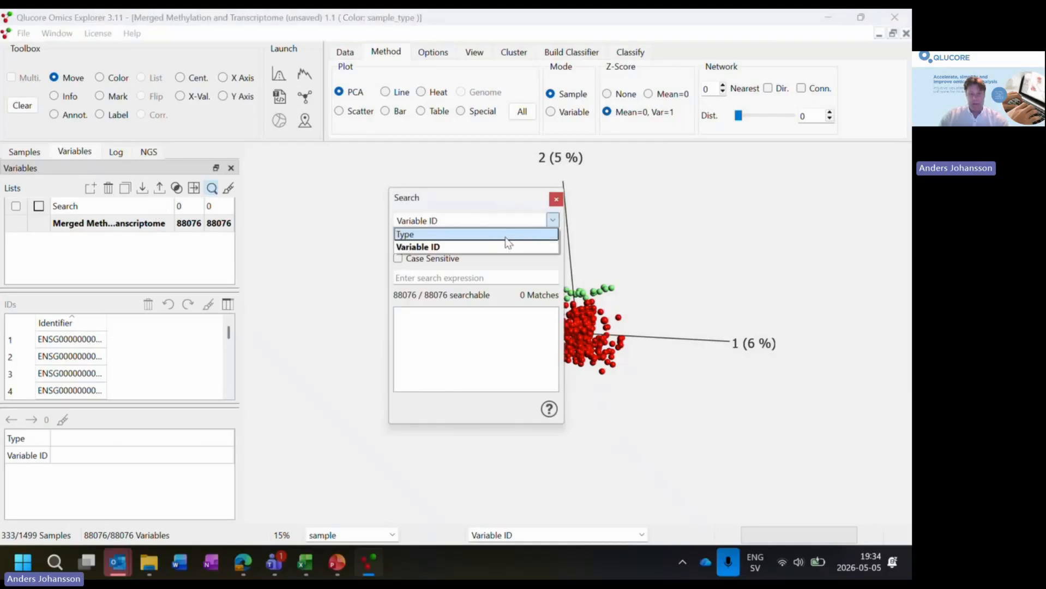
{"action": "left_click", "coordinate": [496, 230]}
{"action": "left_click", "coordinate": [445, 272]}
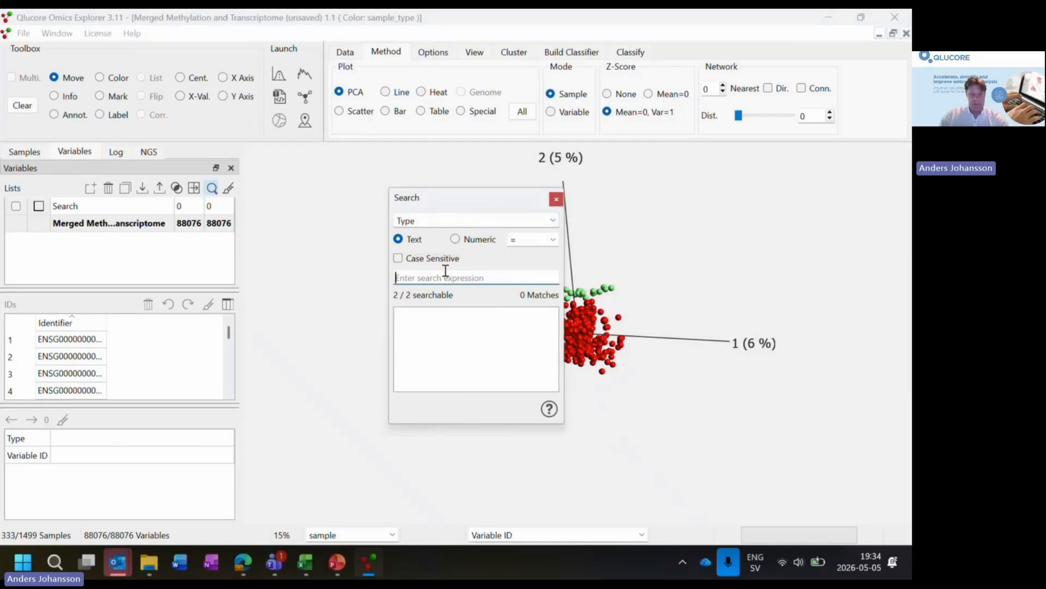
{"action": "type", "text": "RNA"}
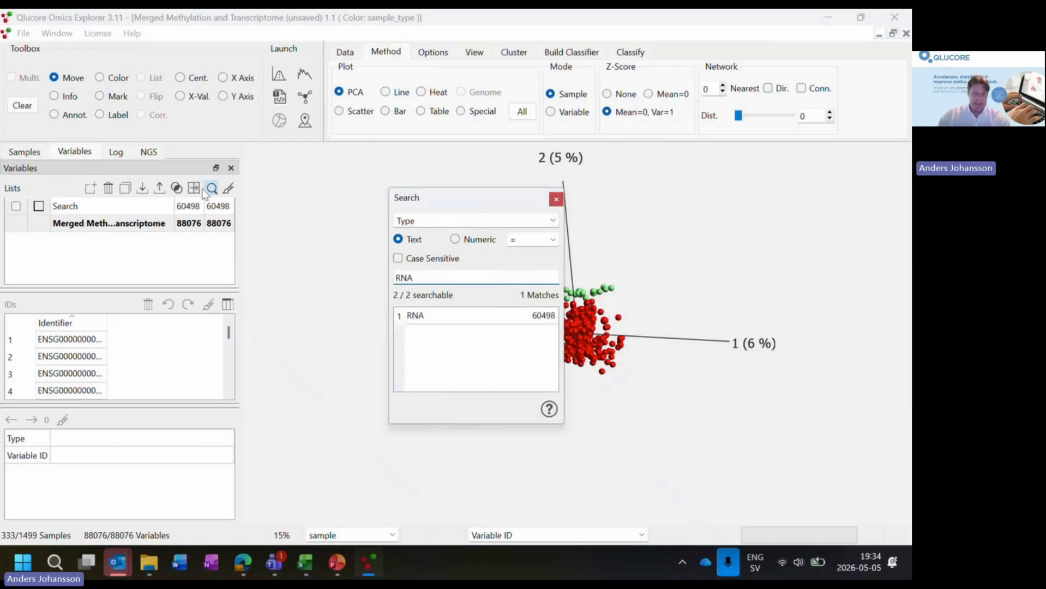
- Duplicate the Search variable list and rename the copy as RNA
{"action": "left_click", "coordinate": [132, 210]}
{"action": "left_click", "coordinate": [125, 192]}
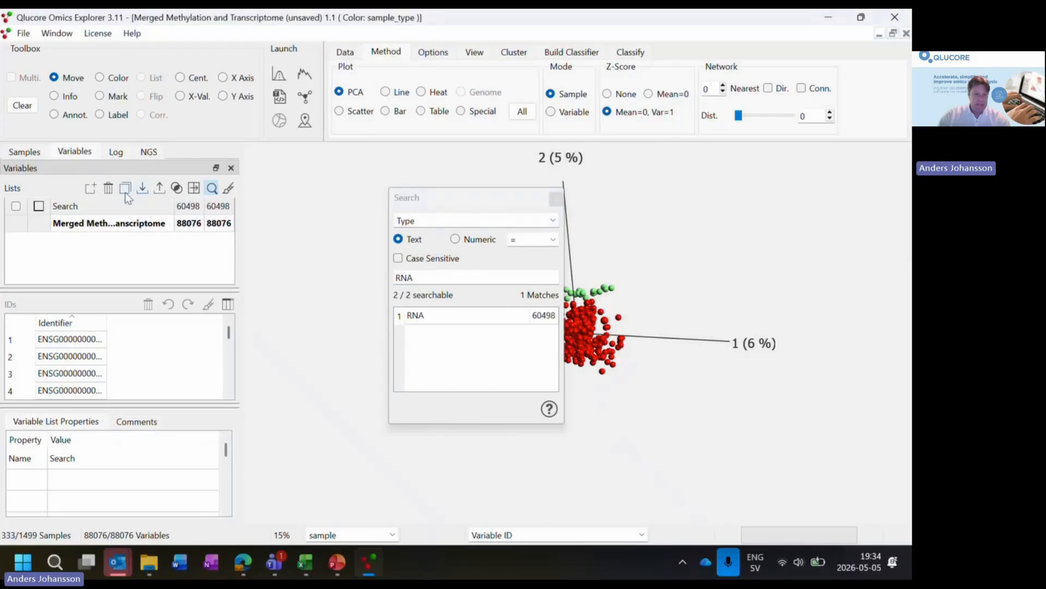
{"action": "left_click", "coordinate": [128, 244]}
{"action": "double_click", "coordinate": [128, 242]}
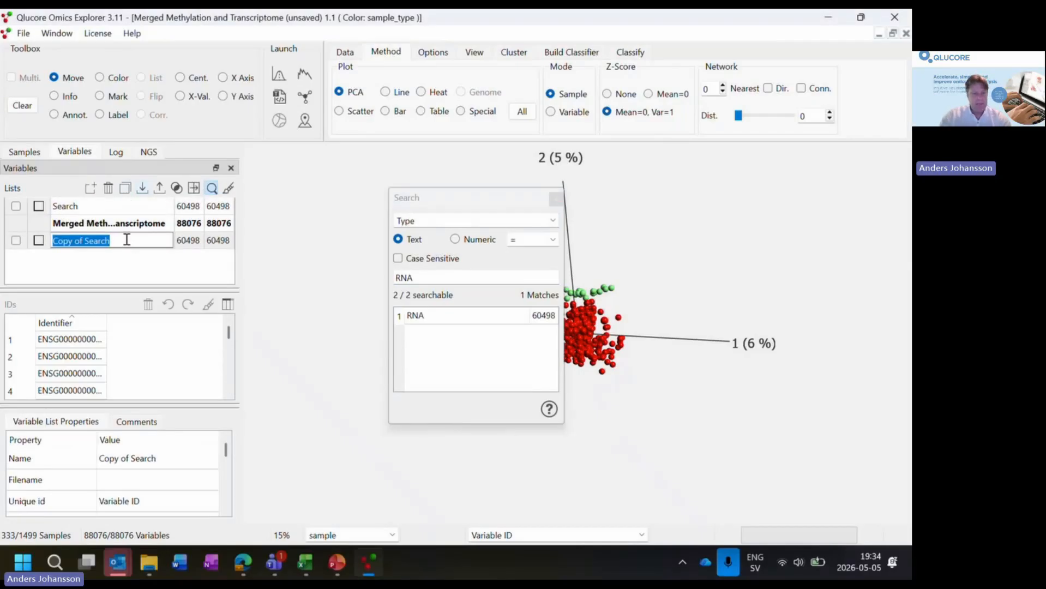
{"action": "type", "text": "RNA"}
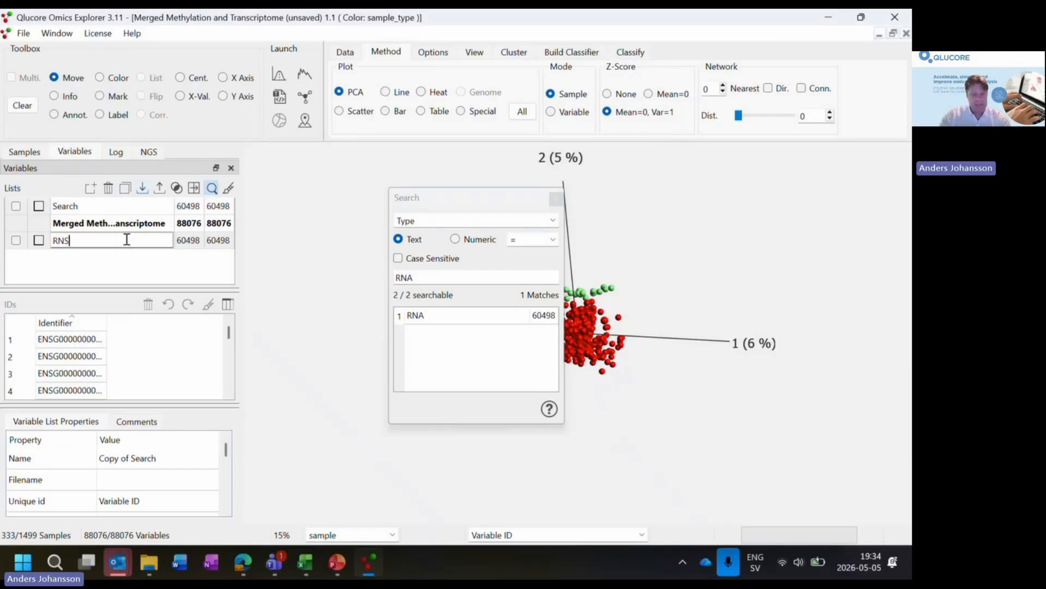
{"action": "key", "text": "Return"}
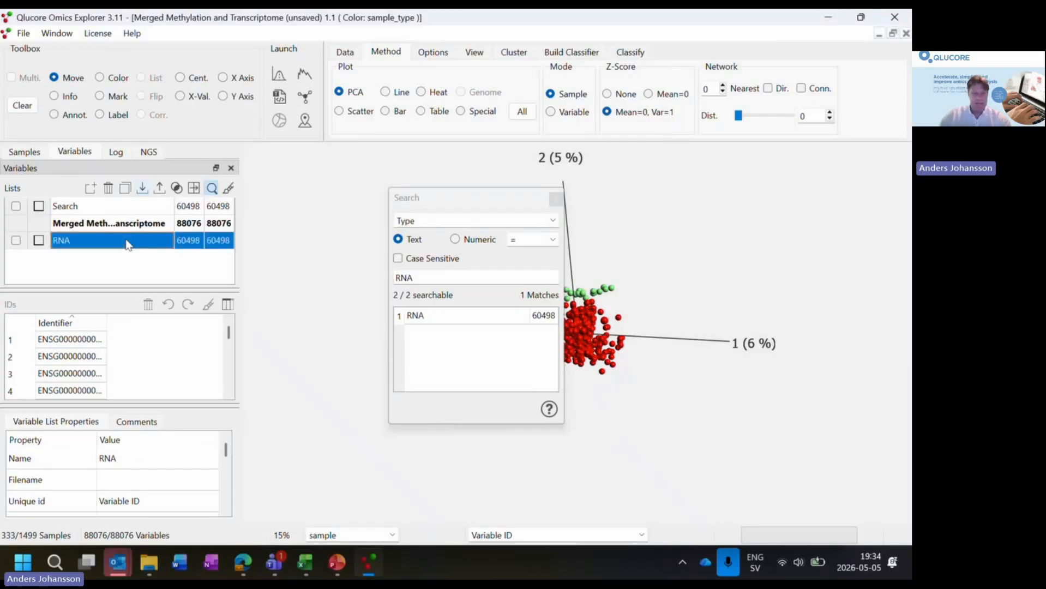
- Replace the variable search expression with Methy* to find the methylation variables by Type
{"action": "left_click", "coordinate": [443, 275]}
{"action": "left_click_drag", "start_coordinate": [443, 275], "coordinate": [382, 274]}
{"action": "type", "text": "Meth"}
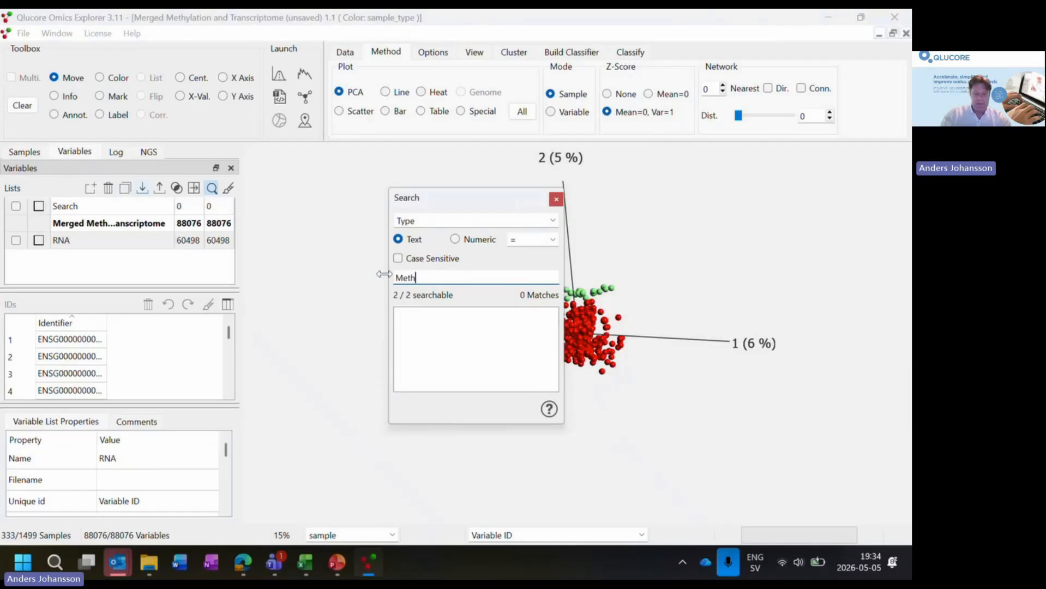
{"action": "type", "text": "y*"}
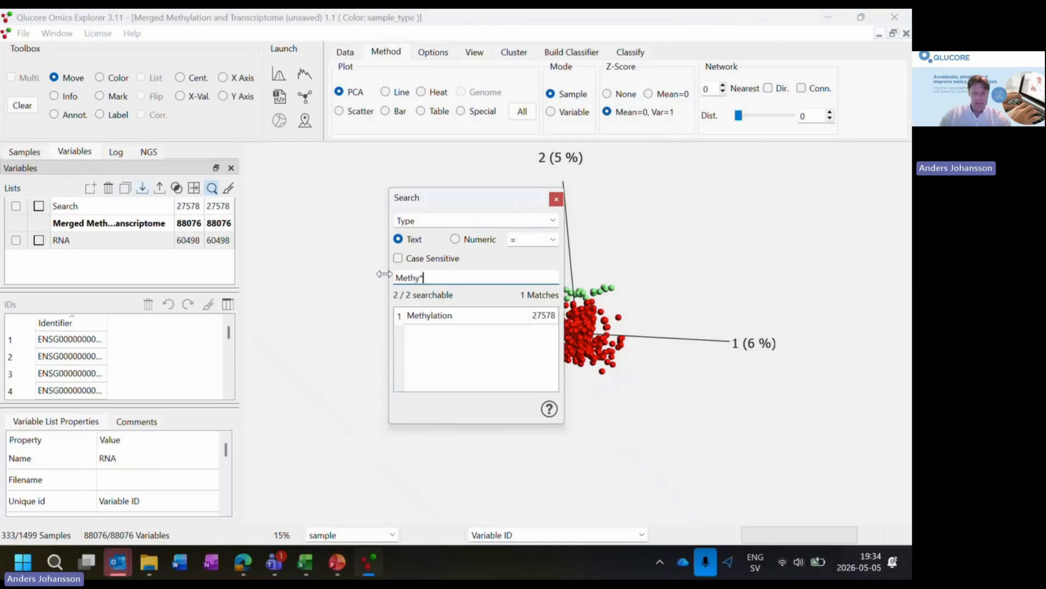
- Duplicate the Search variable list, rename the copy as Methylation Sites, and close the variable search
{"action": "left_click", "coordinate": [130, 209]}
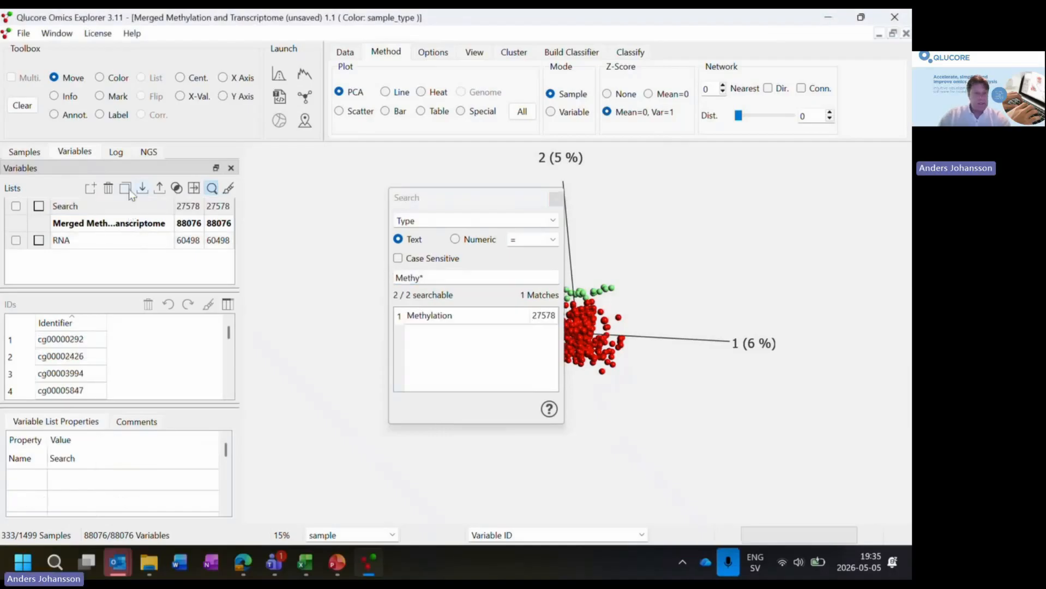
{"action": "left_click", "coordinate": [128, 191]}
{"action": "left_click", "coordinate": [131, 260]}
{"action": "left_click", "coordinate": [132, 259]}
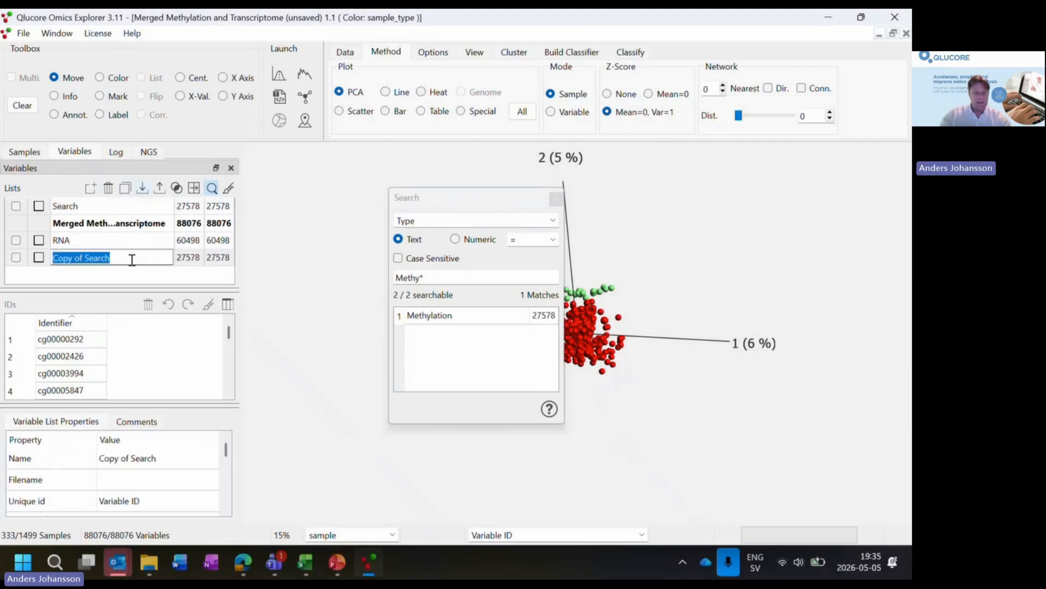
{"action": "type", "text": "Methylation Sites"}
{"action": "key", "text": "Return"}
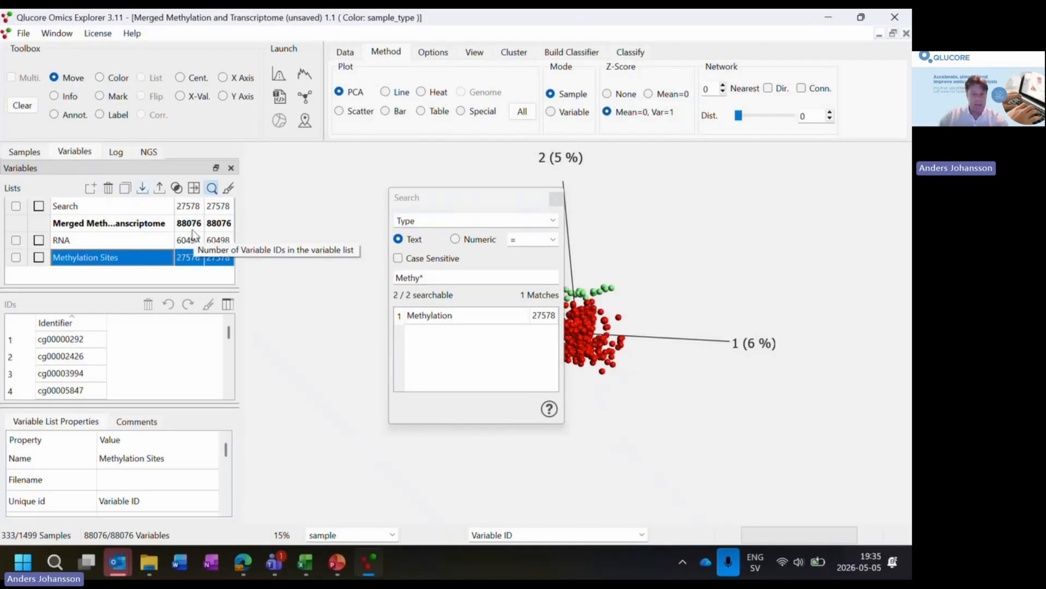
{"action": "left_click", "coordinate": [555, 198]}
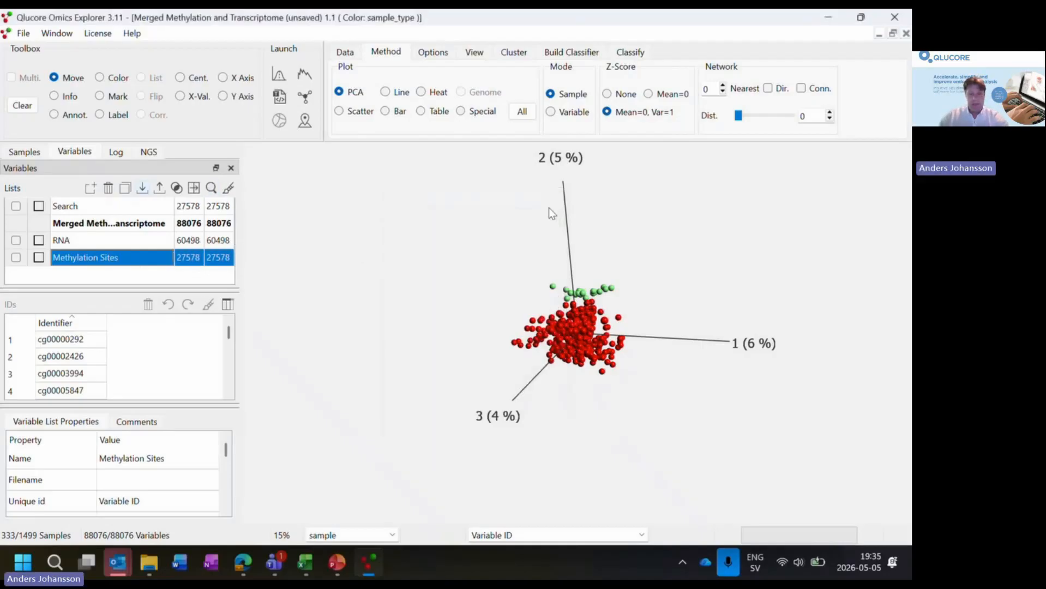
- Restrict the PCA plot to the variables in the RNA list and view it from another angle
{"action": "left_click", "coordinate": [17, 242]}
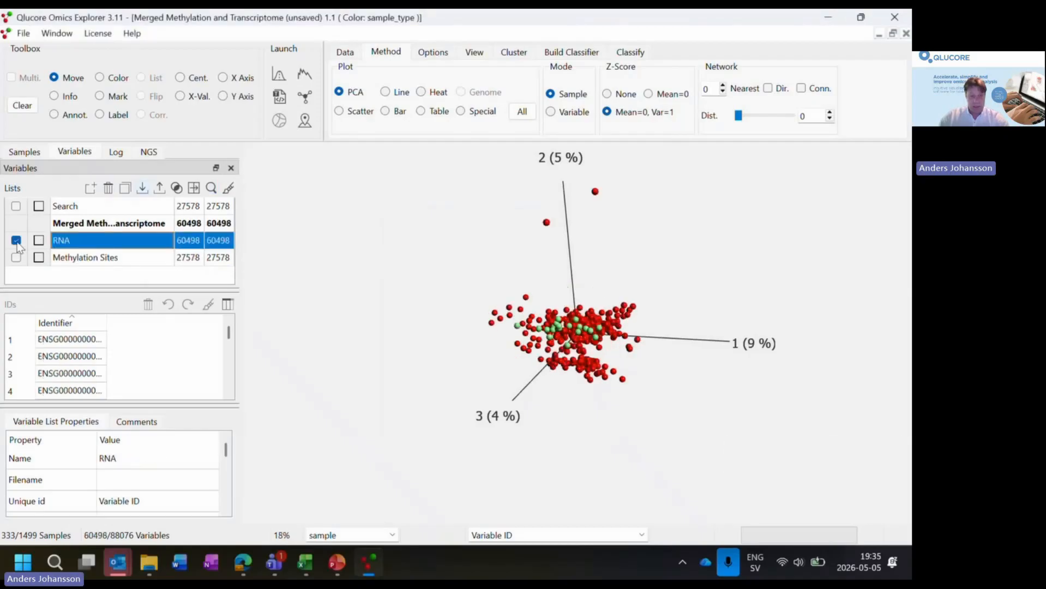
{"action": "left_click_drag", "start_coordinate": [420, 357], "coordinate": [625, 379]}
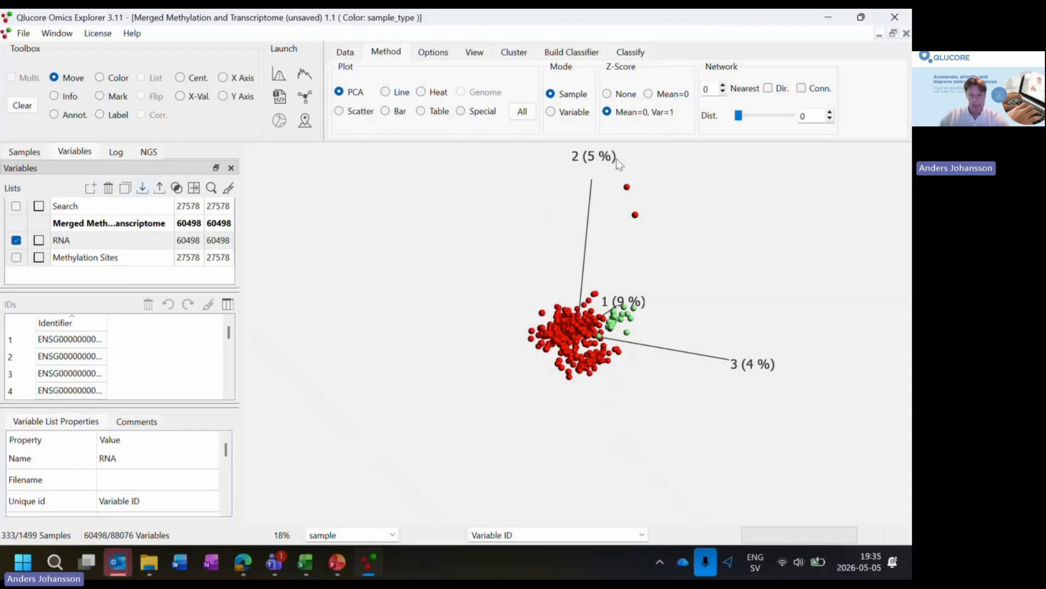
- Base the PCA plot on the Methylation Sites list instead of RNA and inspect the outlying sample from several angles
{"action": "left_click", "coordinate": [131, 263]}
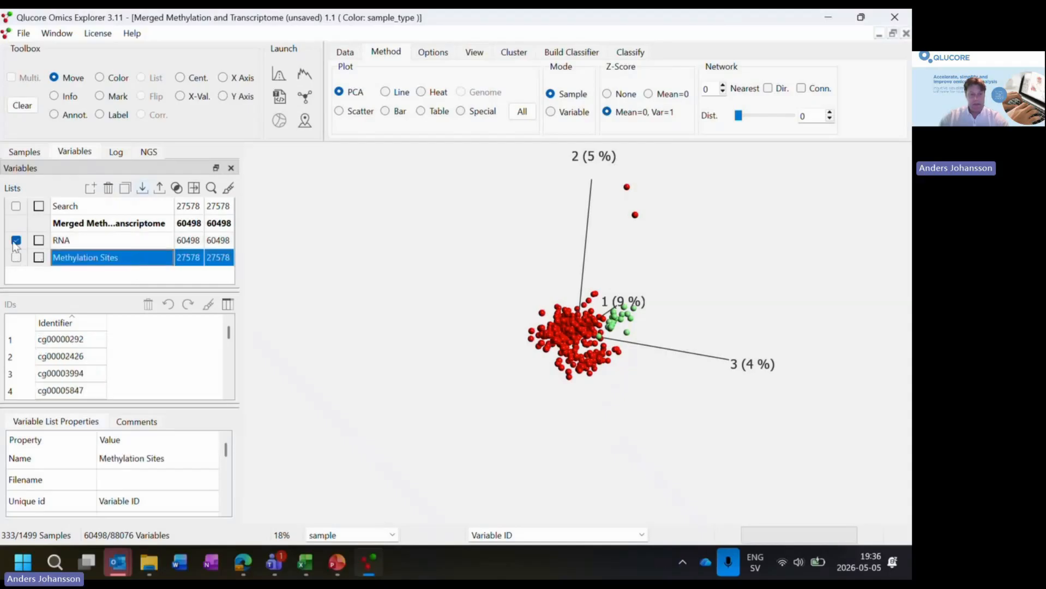
{"action": "left_click", "coordinate": [16, 240]}
{"action": "left_click", "coordinate": [16, 258]}
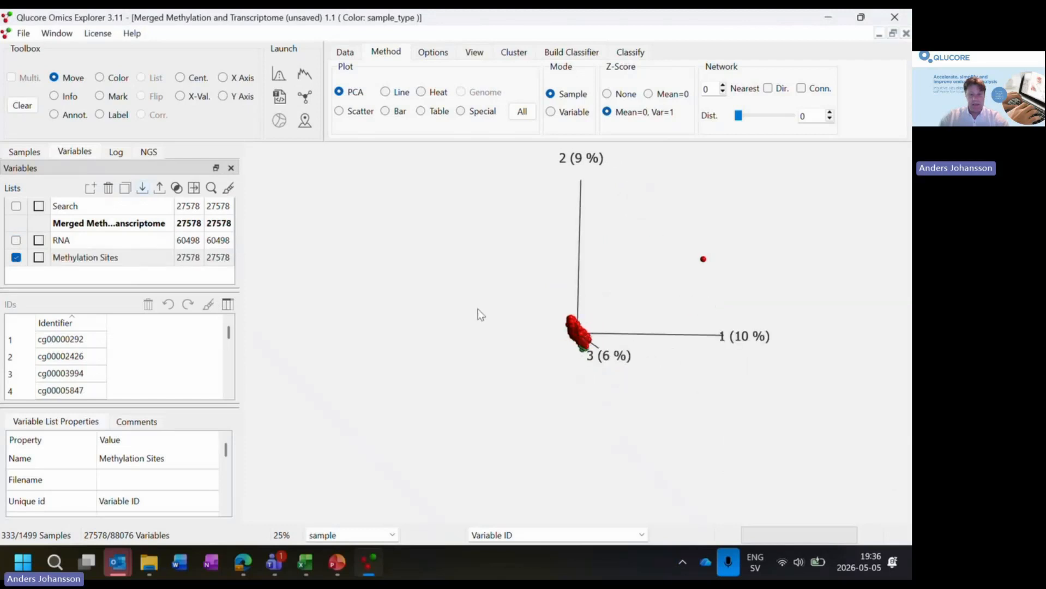
{"action": "left_click_drag", "start_coordinate": [742, 263], "coordinate": [581, 233]}
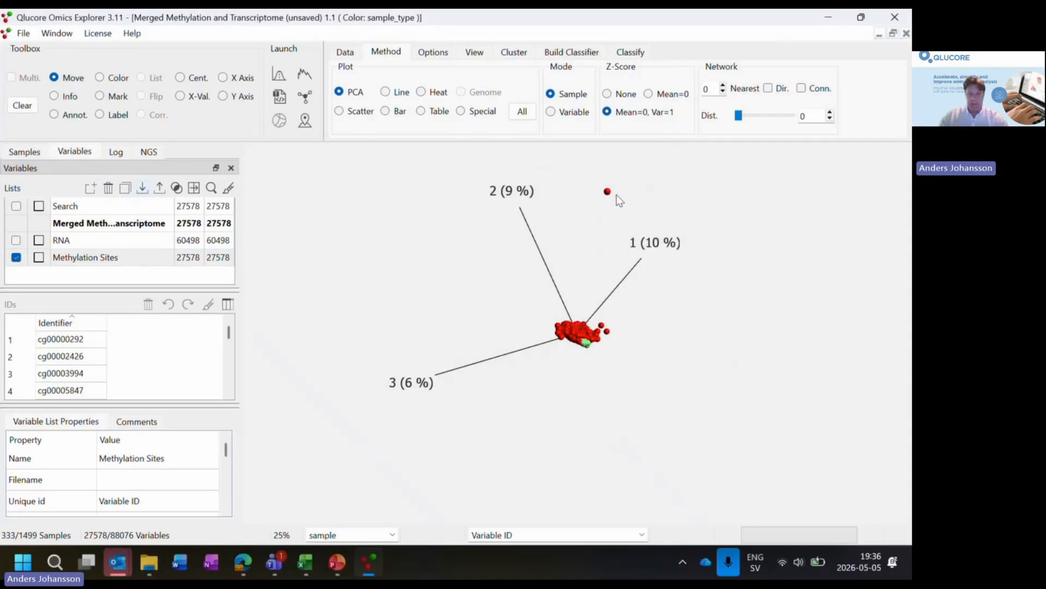
{"action": "left_click_drag", "start_coordinate": [617, 194], "coordinate": [643, 258]}
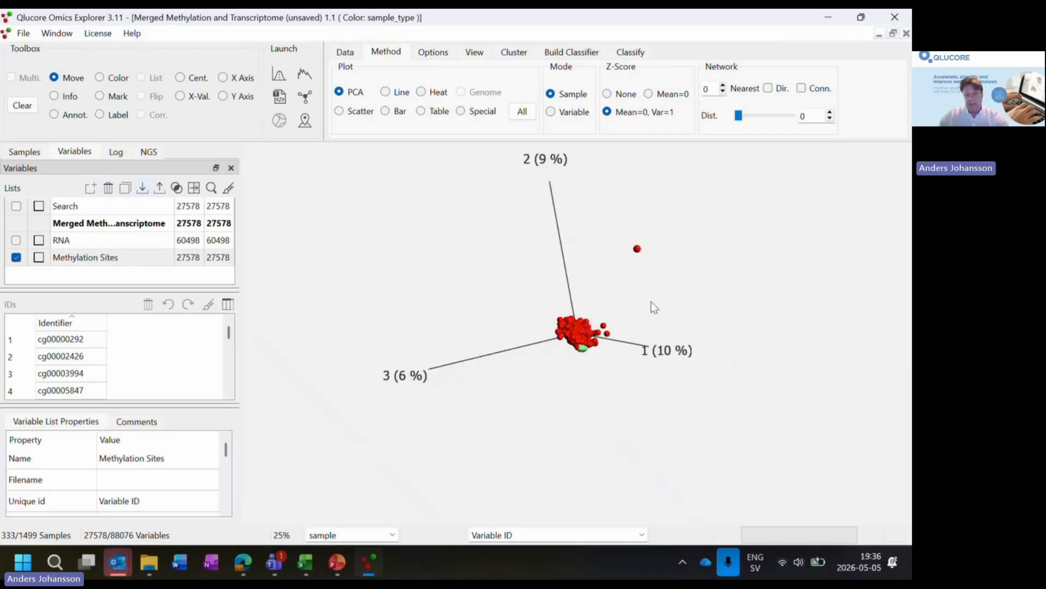
- Examine the spread of the methylation samples in the PCA plot from further angles
{"action": "left_click_drag", "start_coordinate": [648, 301], "coordinate": [641, 319]}
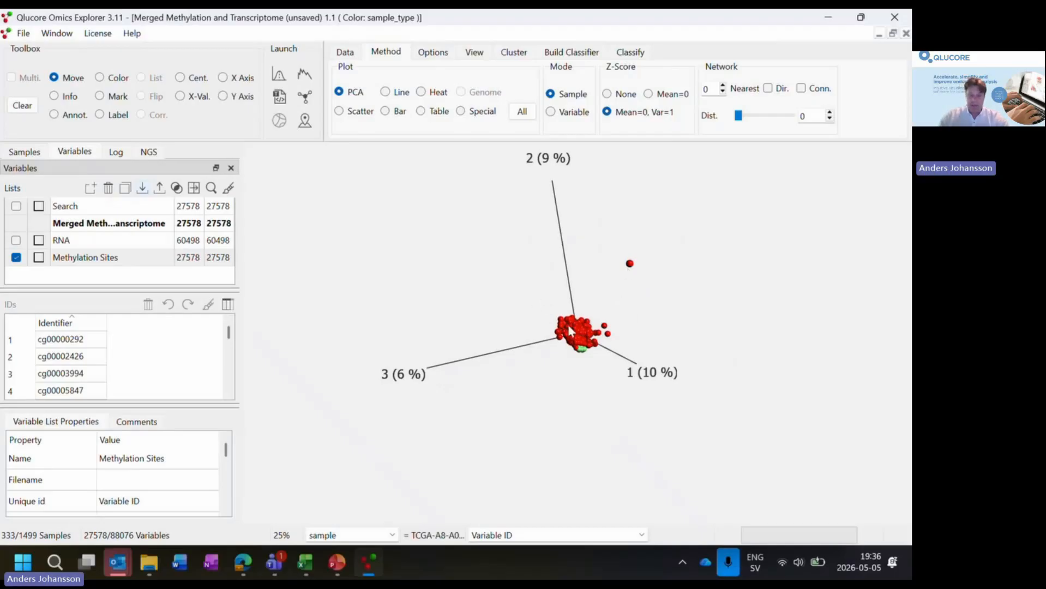
{"action": "left_click_drag", "start_coordinate": [566, 322], "coordinate": [578, 289]}
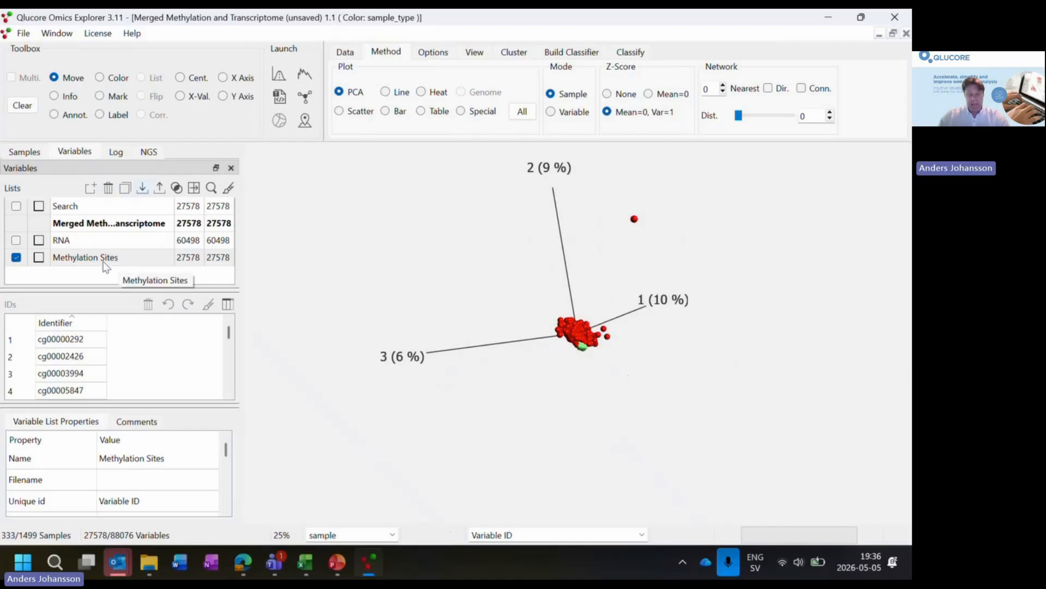
{"action": "left_click_drag", "start_coordinate": [577, 410], "coordinate": [609, 337]}
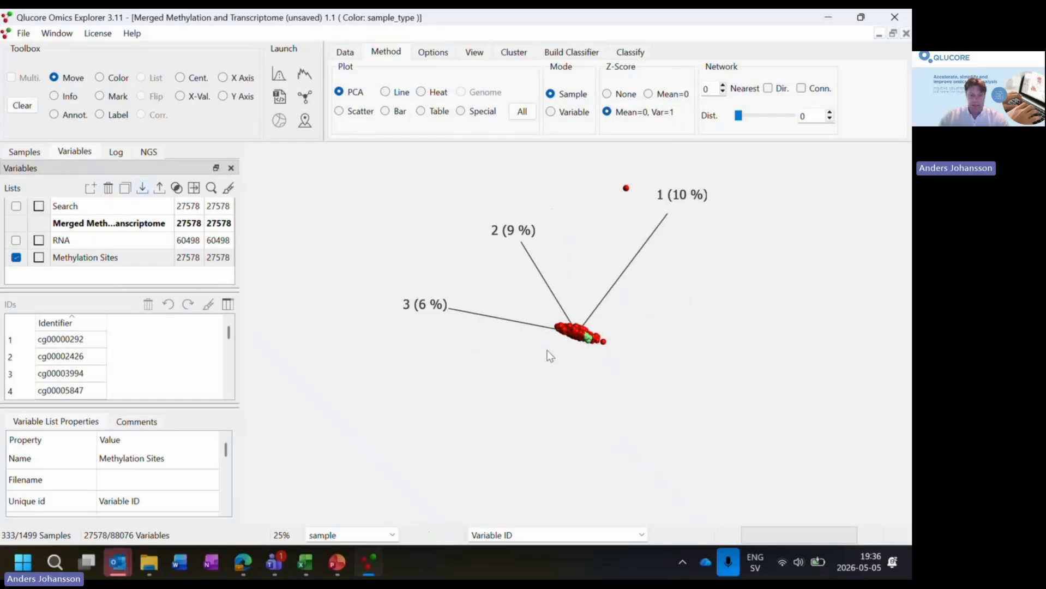
{"action": "left_click_drag", "start_coordinate": [551, 355], "coordinate": [625, 453]}
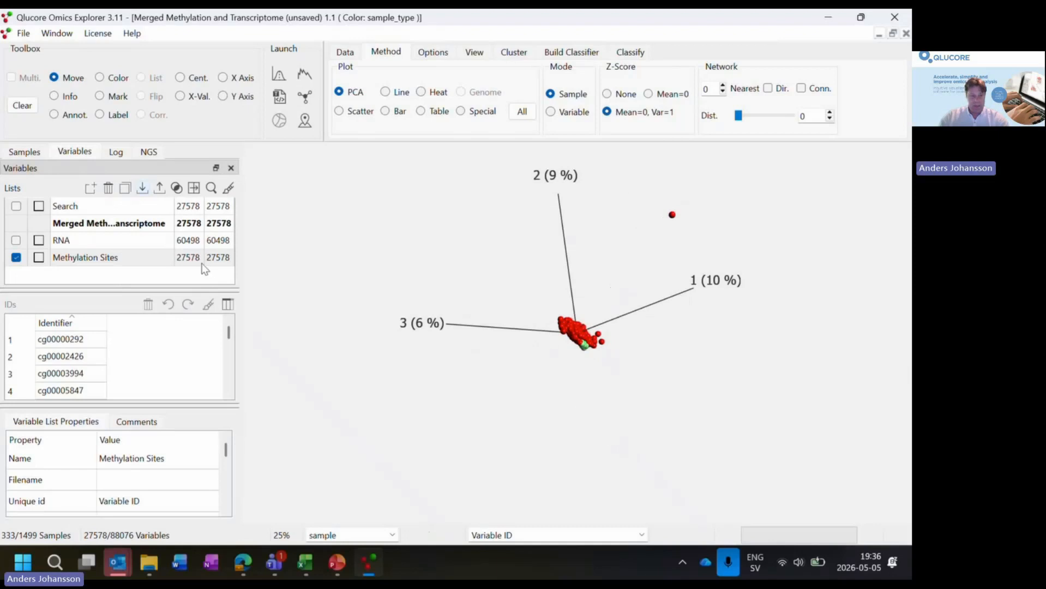
- Set up a Two Group (t-test) filter on sample_type that compares Primary Tumor with Solid Tissue Normal
{"action": "left_click", "coordinate": [279, 76]}
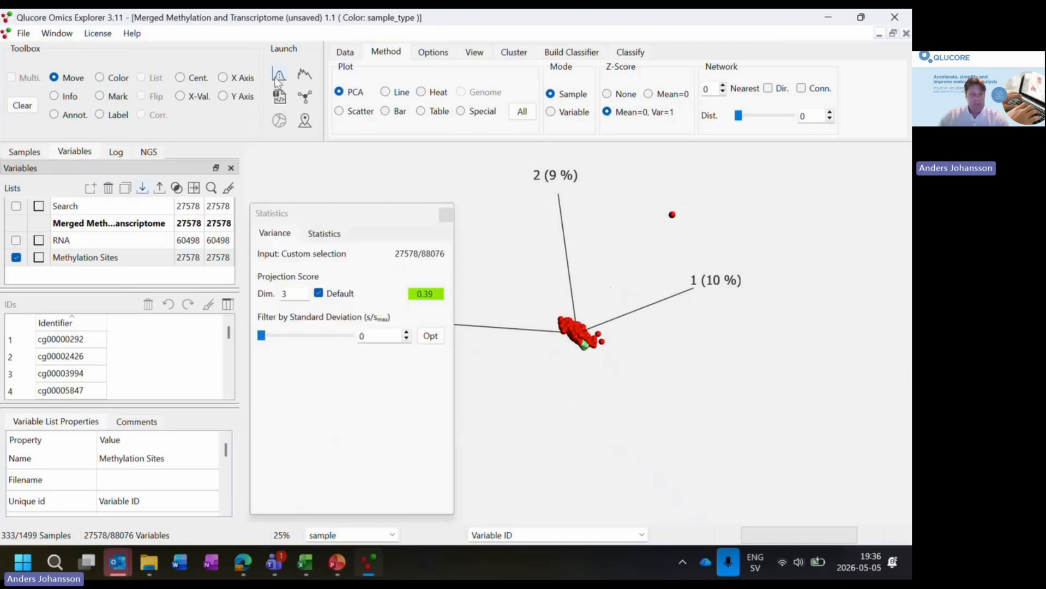
{"action": "left_click", "coordinate": [313, 236]}
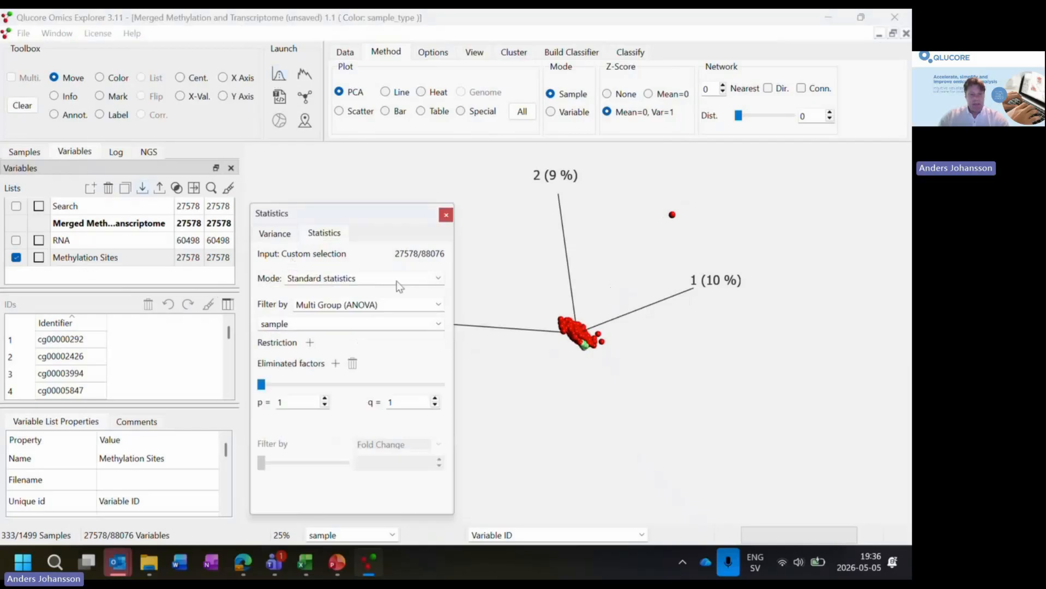
{"action": "scroll", "coordinate": [437, 304], "scroll_direction": "up", "scroll_amount": 1}
{"action": "left_click", "coordinate": [399, 323]}
{"action": "left_click", "coordinate": [399, 323]}
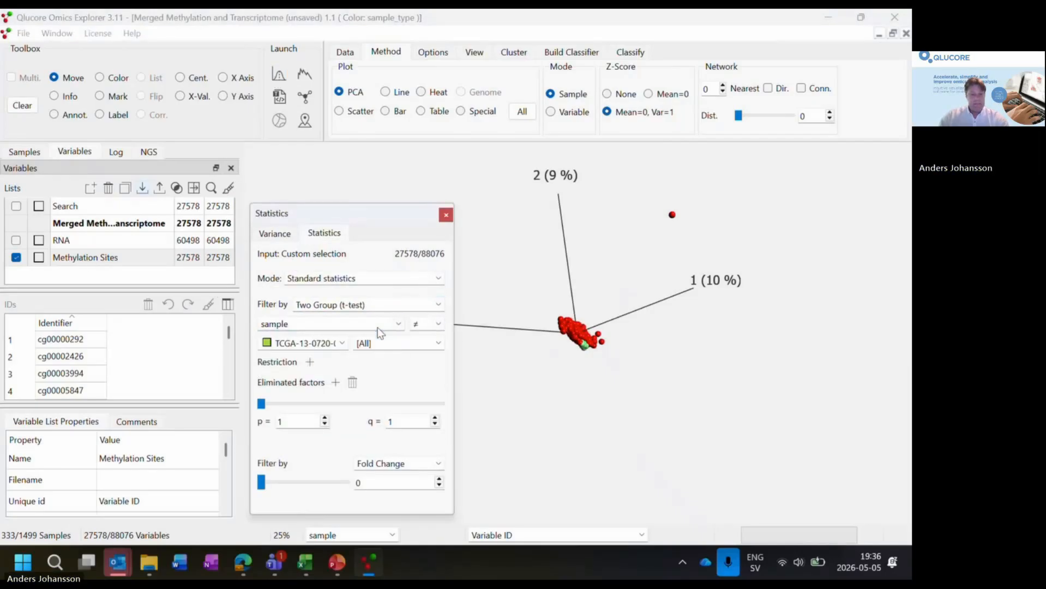
{"action": "left_click", "coordinate": [398, 323]}
{"action": "left_click", "coordinate": [284, 376]}
{"action": "left_click", "coordinate": [342, 343]}
{"action": "left_click", "coordinate": [301, 386]}
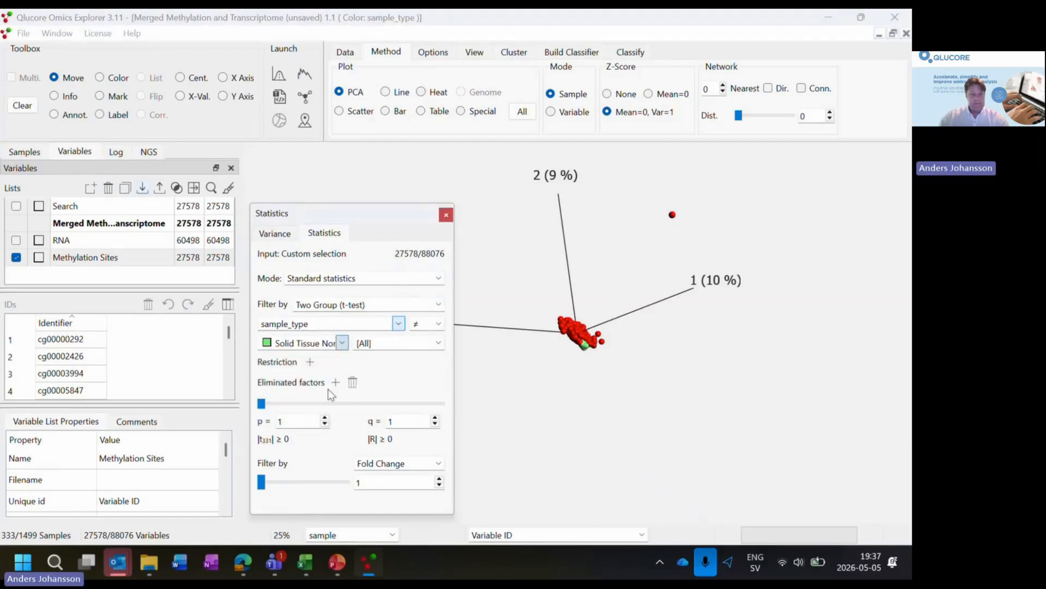
{"action": "left_click", "coordinate": [438, 343]}
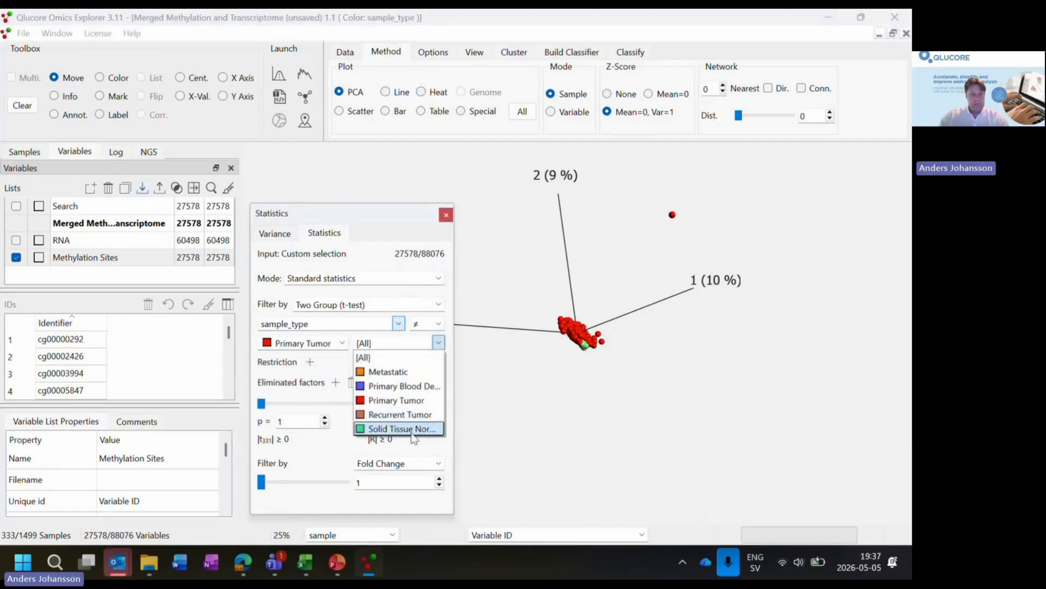
{"action": "left_click", "coordinate": [412, 429]}
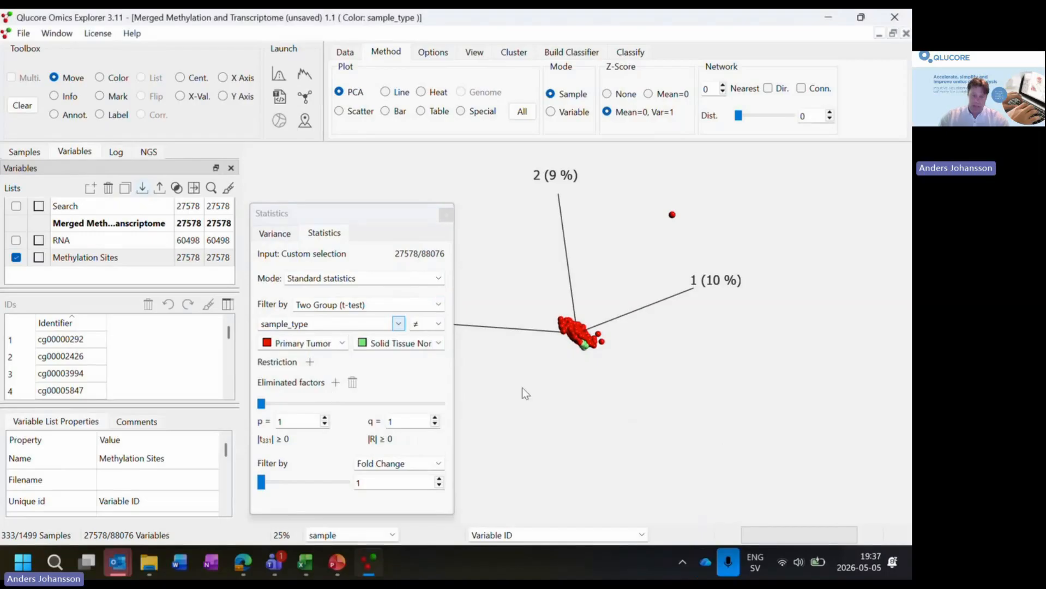
- Tighten the t-test filter on the methylation variables to a q-value cutoff of 6e-28
{"action": "left_click", "coordinate": [394, 213]}
{"action": "left_click_drag", "start_coordinate": [393, 213], "coordinate": [364, 154]}
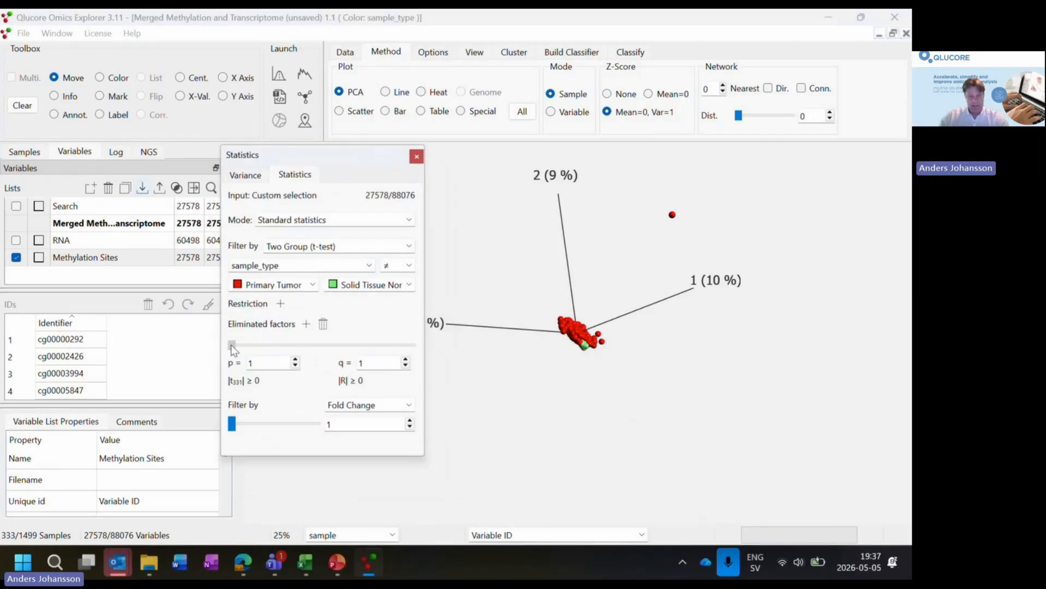
{"action": "left_click_drag", "start_coordinate": [232, 345], "coordinate": [259, 345]}
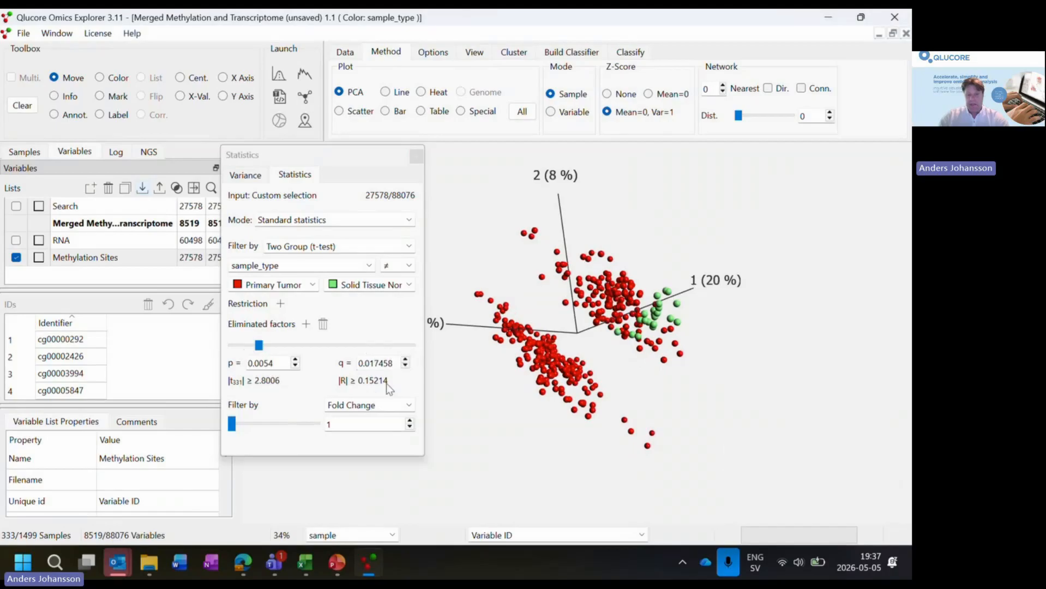
{"action": "left_click_drag", "start_coordinate": [540, 365], "coordinate": [587, 348]}
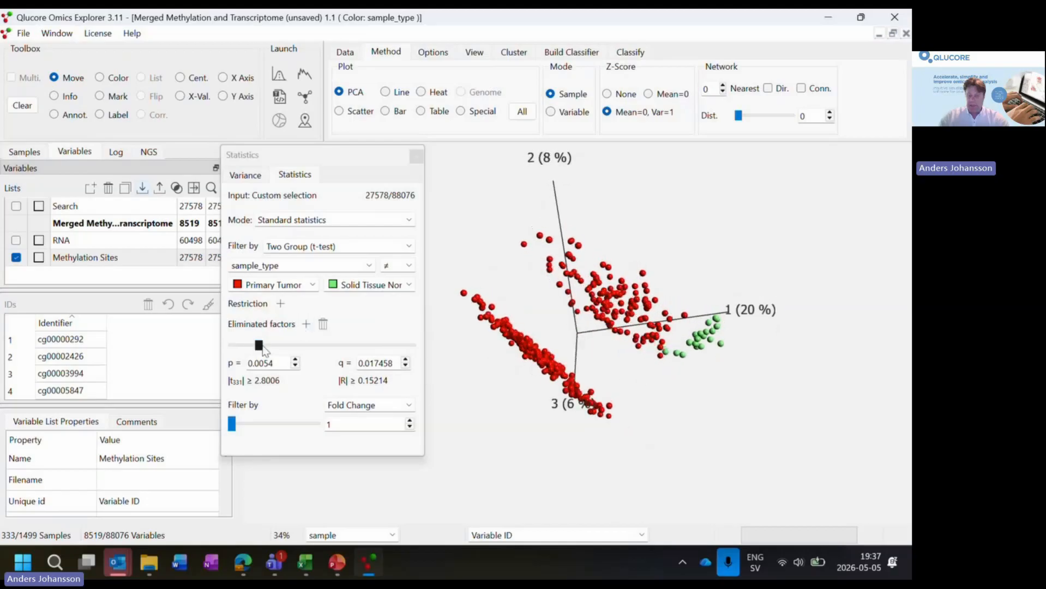
{"action": "left_click_drag", "start_coordinate": [262, 348], "coordinate": [353, 358]}
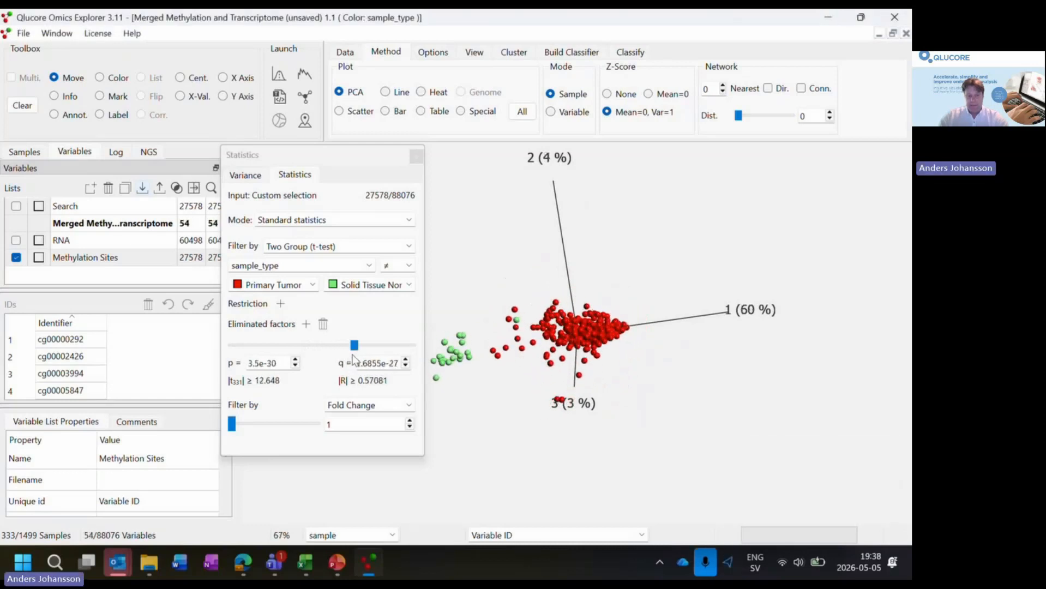
{"action": "left_click", "coordinate": [405, 365]}
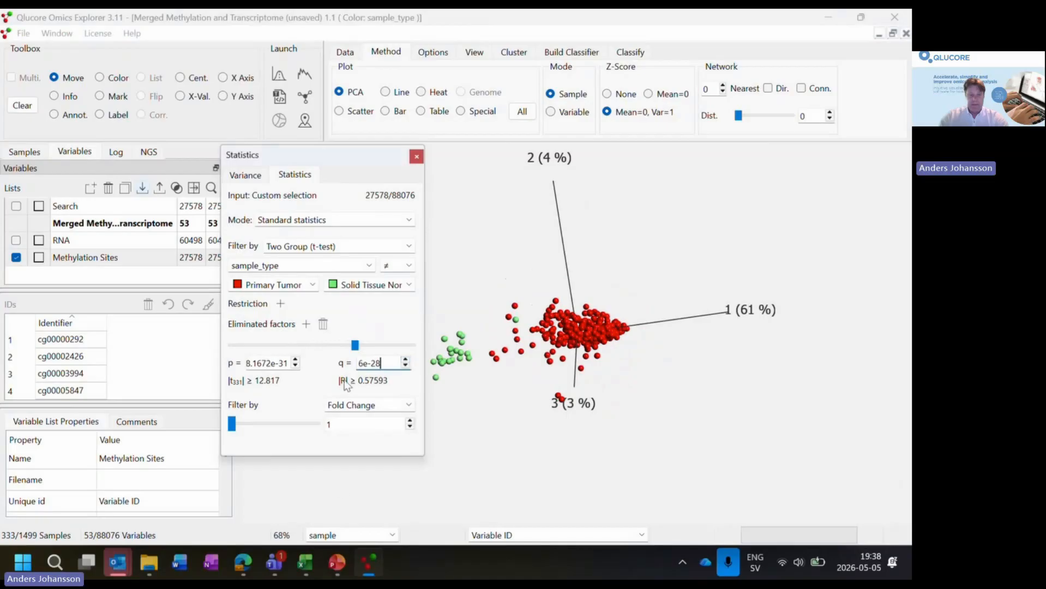
- Duplicate the filtered Merged Methylation and Transcriptome variable list and rename the copy as 53 most discriminating methylation sites between tumor and normal
{"action": "left_click_drag", "start_coordinate": [344, 157], "coordinate": [151, 406]}
{"action": "left_click", "coordinate": [131, 228]}
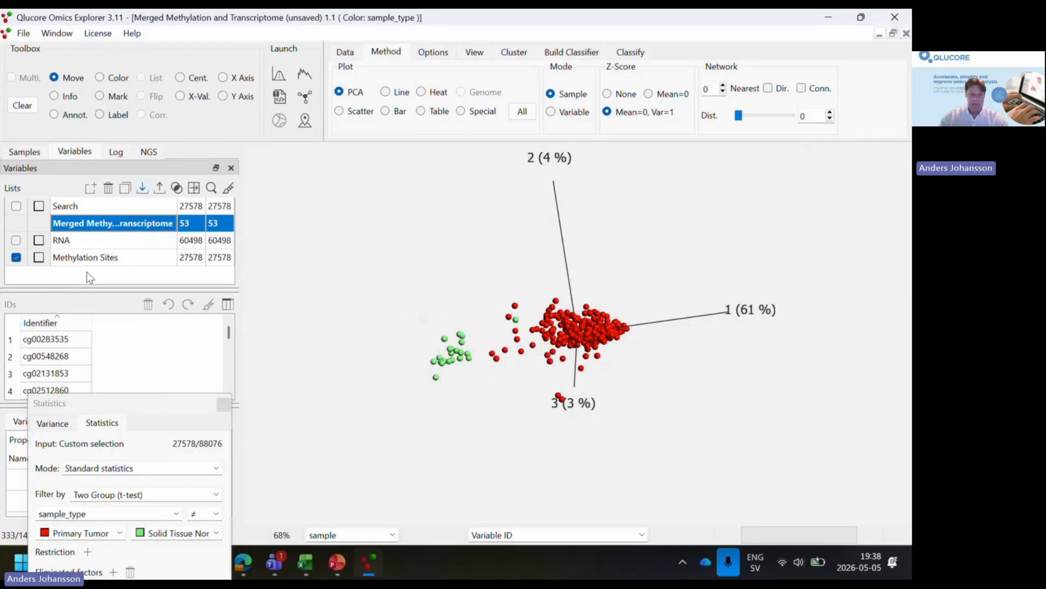
{"action": "left_click", "coordinate": [125, 189]}
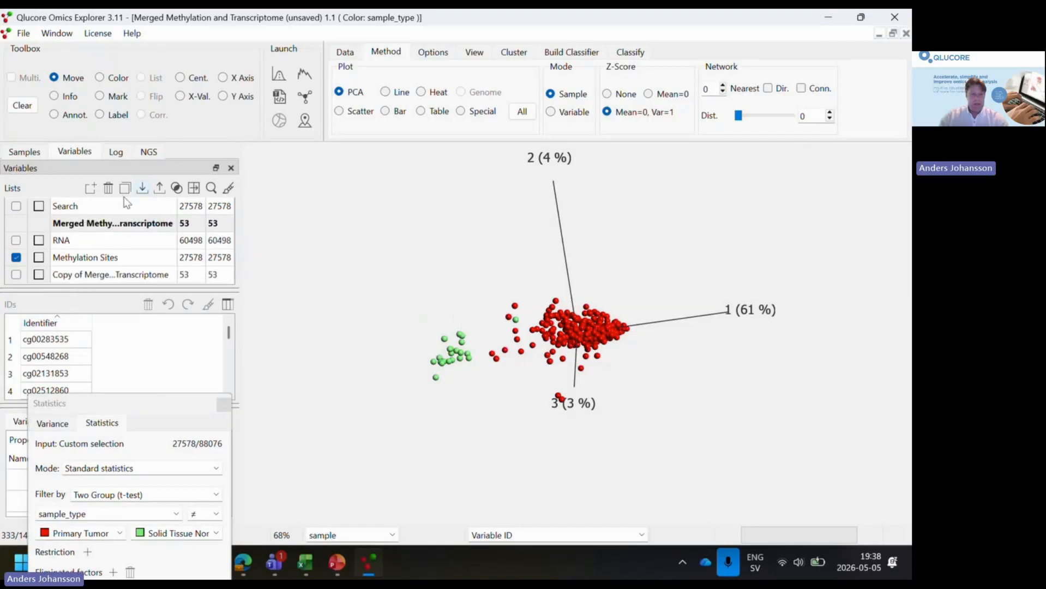
{"action": "double_click", "coordinate": [126, 277]}
{"action": "type", "text": "53"}
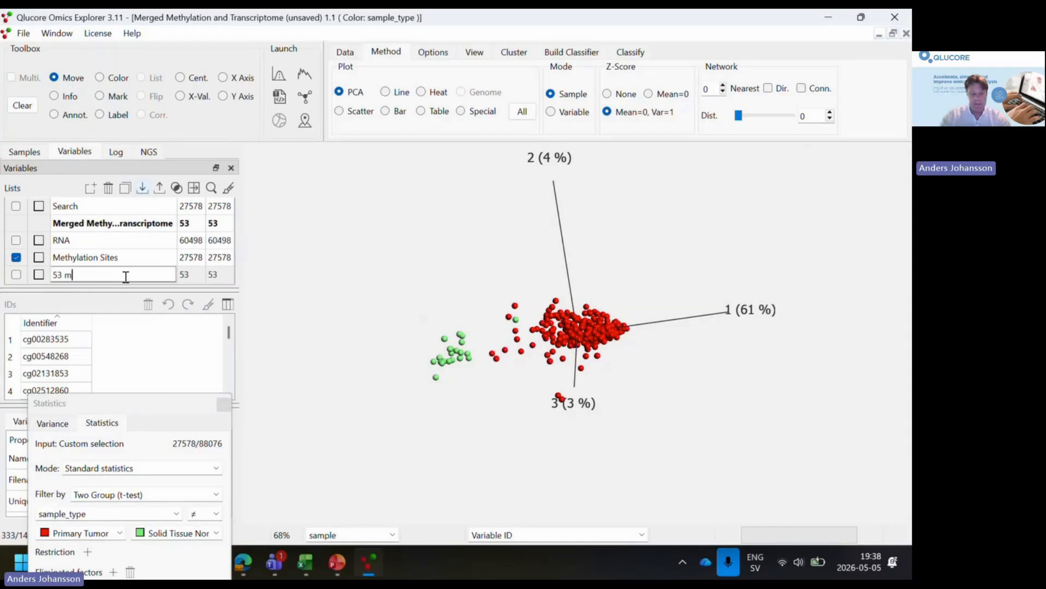
{"action": "type", "text": "iscriminating methylation sites"}
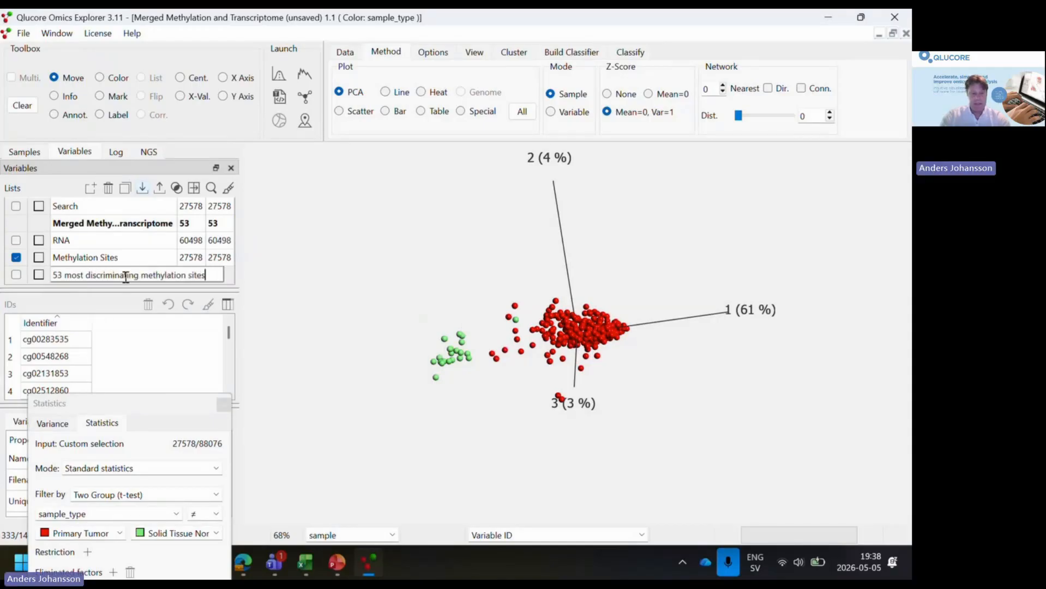
{"action": "type", "text": " between tumor an"}
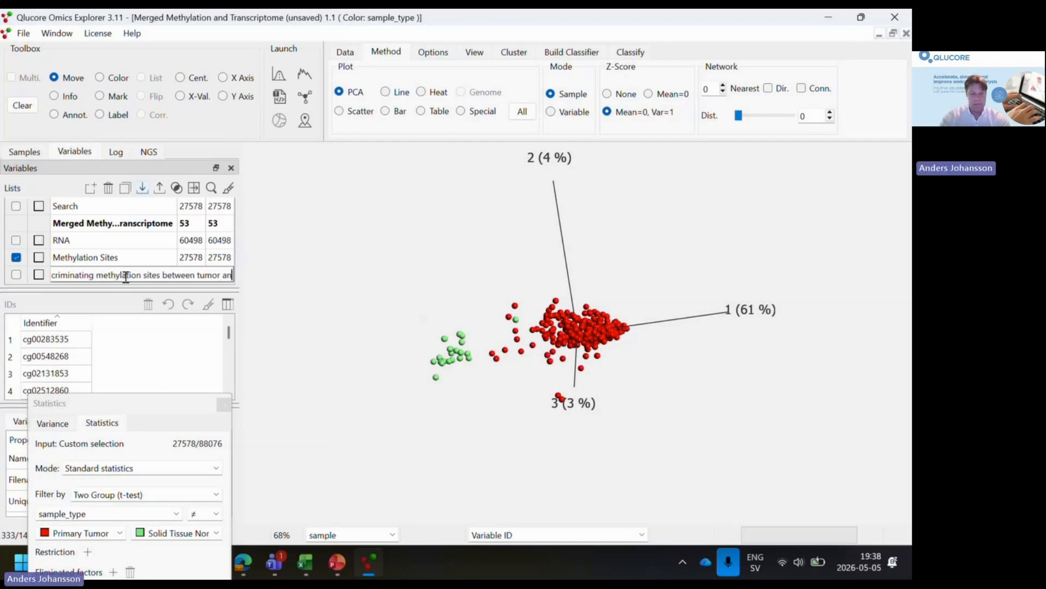
{"action": "type", "text": "d normal"}
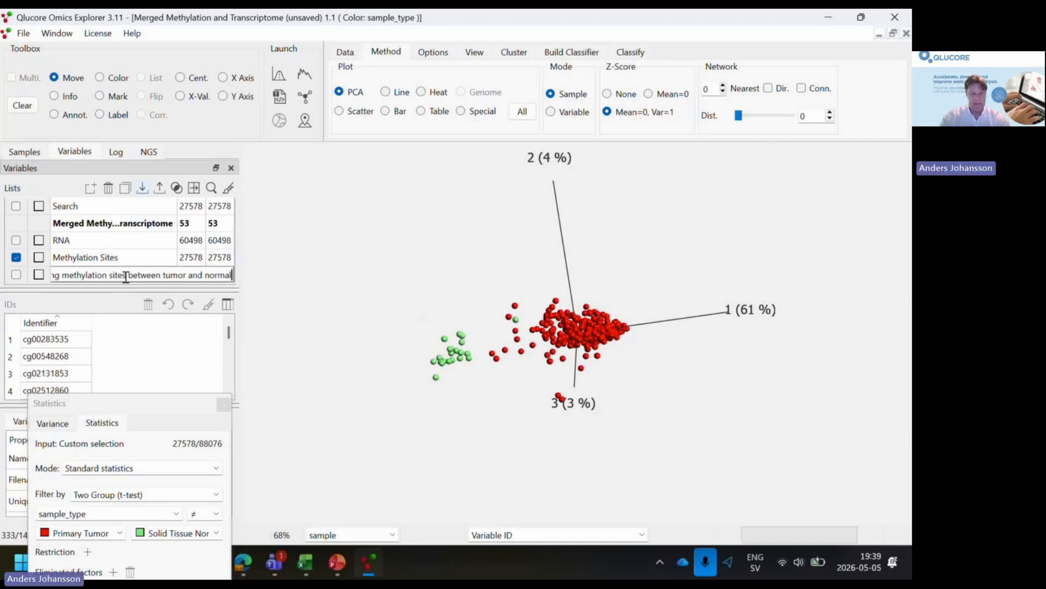
{"action": "key", "text": "Return"}
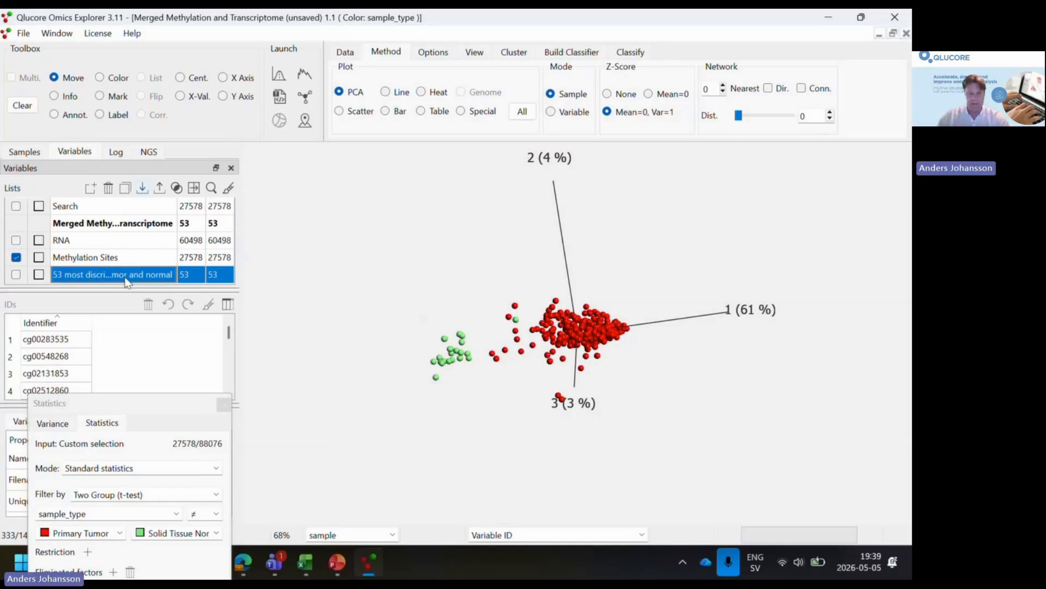
- Add the q-value column to the variable ID list, sort it in ascending order, and select the most significant site
{"action": "left_click", "coordinate": [171, 405]}
{"action": "left_click_drag", "start_coordinate": [170, 406], "coordinate": [435, 397]}
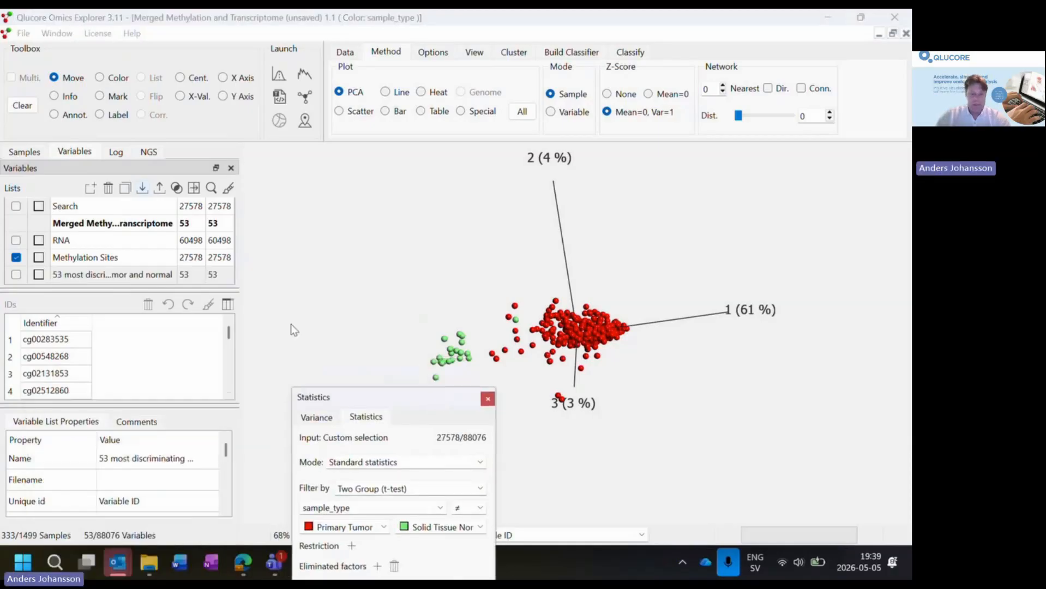
{"action": "left_click", "coordinate": [228, 305]}
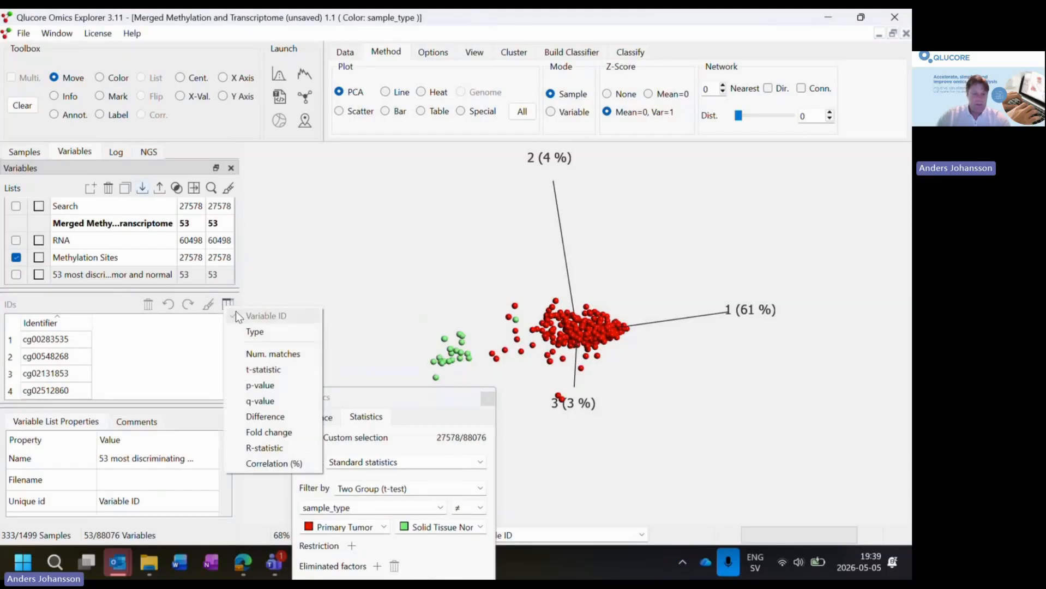
{"action": "left_click", "coordinate": [278, 404]}
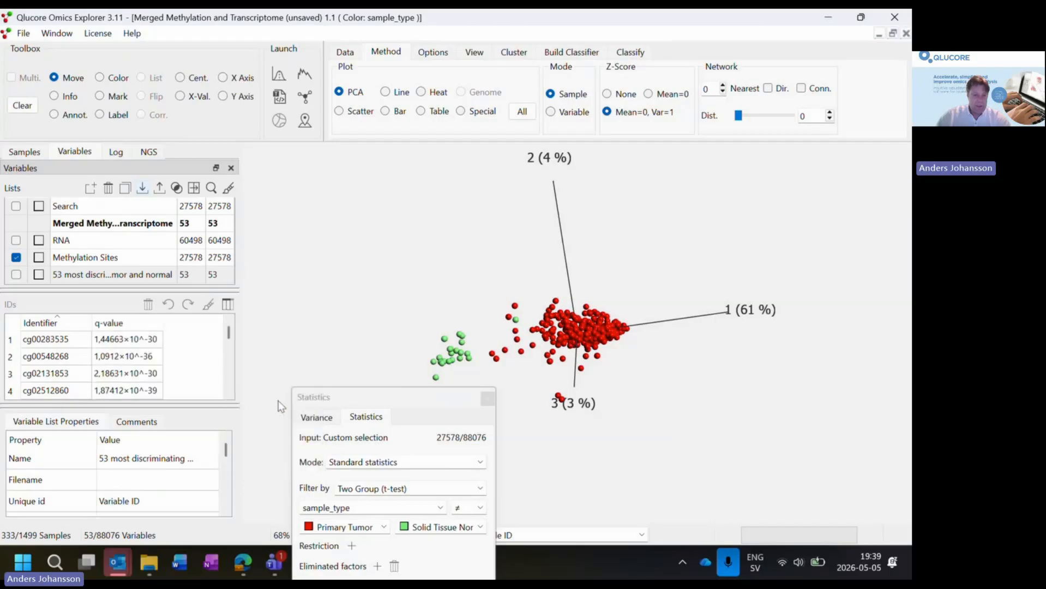
{"action": "left_click", "coordinate": [148, 322]}
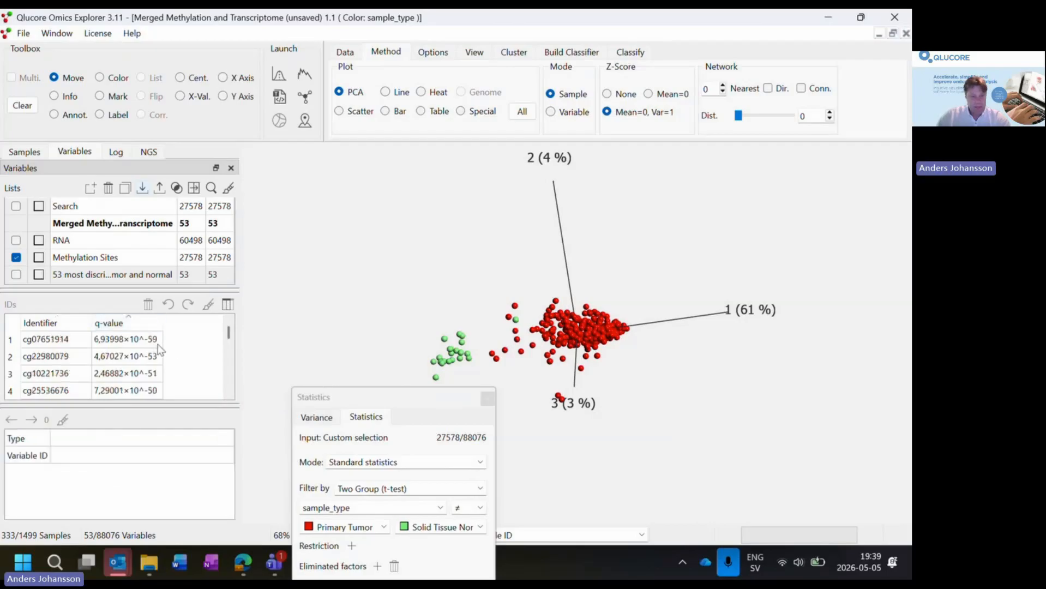
{"action": "left_click", "coordinate": [138, 341]}
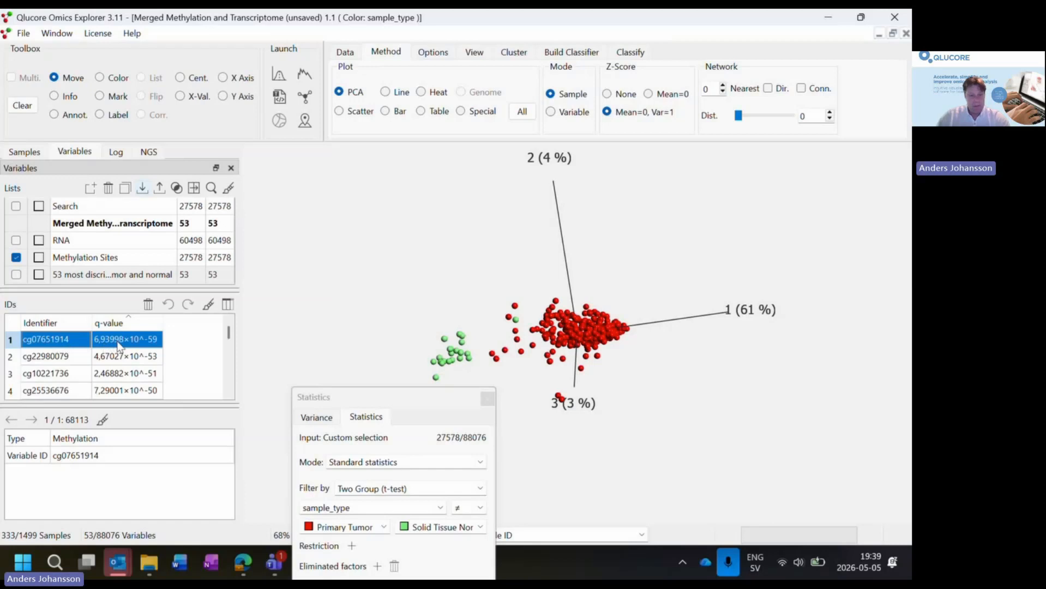
- Create a new synchronized plot of the filtered methylation variables and display it as a heat map
{"action": "left_click_drag", "start_coordinate": [450, 403], "coordinate": [181, 395]}
{"action": "left_click", "coordinate": [137, 224]}
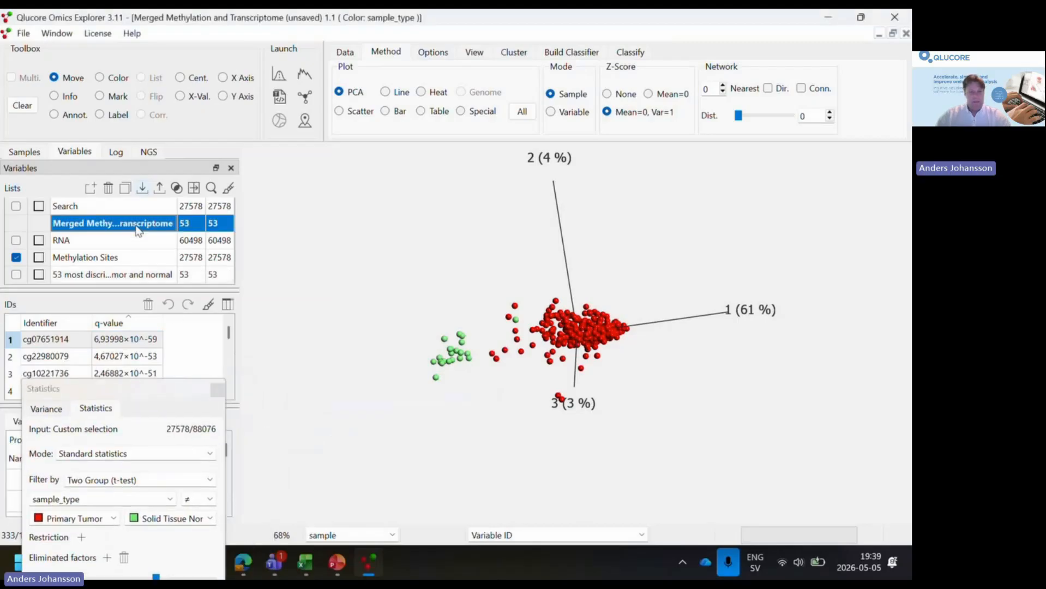
{"action": "left_click_drag", "start_coordinate": [479, 403], "coordinate": [464, 383]}
{"action": "left_click_drag", "start_coordinate": [148, 389], "coordinate": [238, 251]}
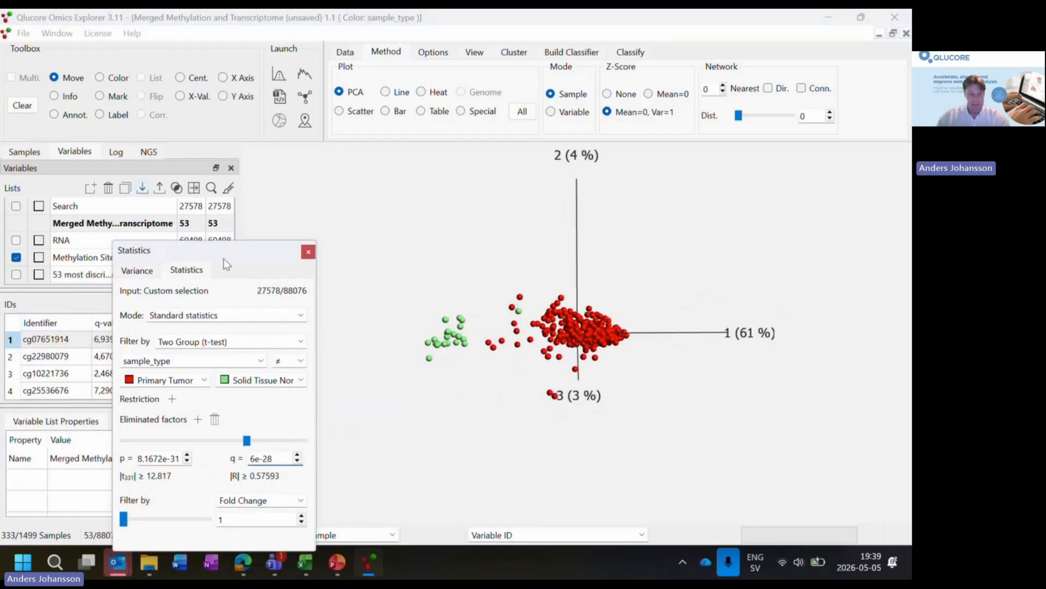
{"action": "left_click_drag", "start_coordinate": [224, 260], "coordinate": [186, 297]}
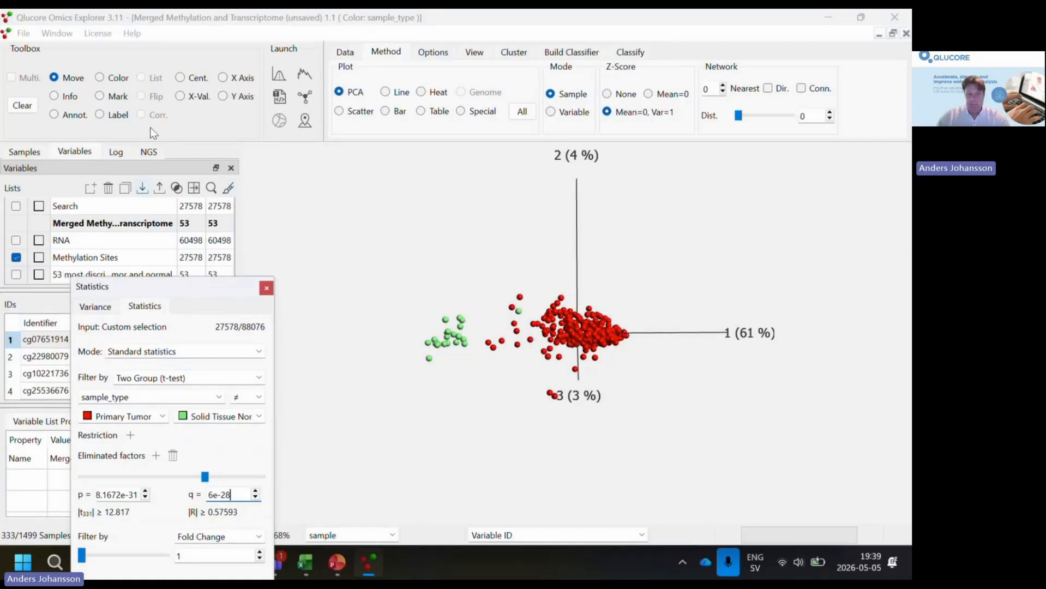
{"action": "left_click", "coordinate": [57, 33]}
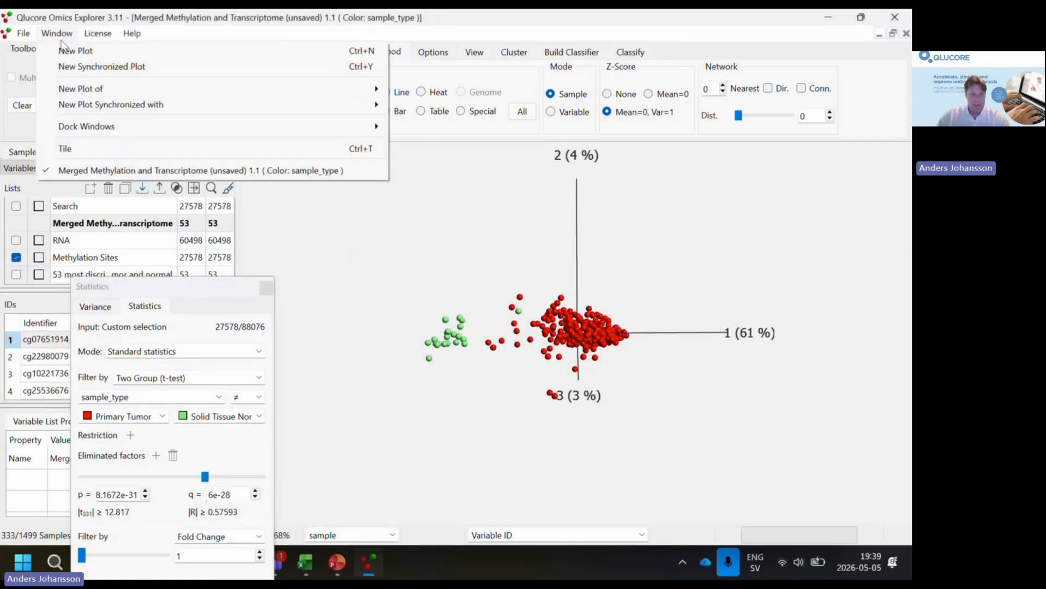
{"action": "left_click", "coordinate": [114, 72]}
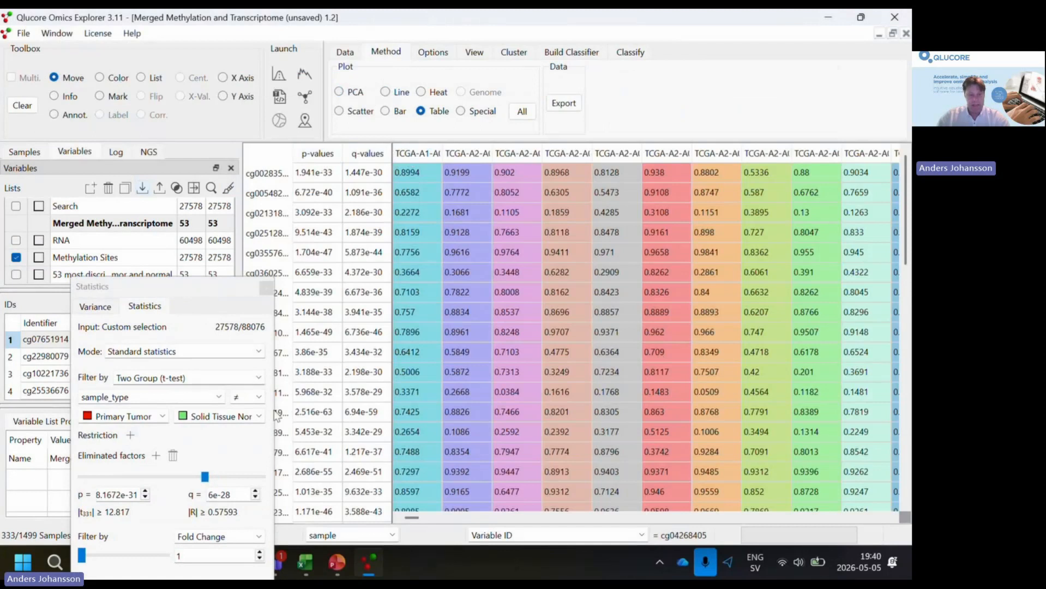
{"action": "left_click", "coordinate": [437, 92]}
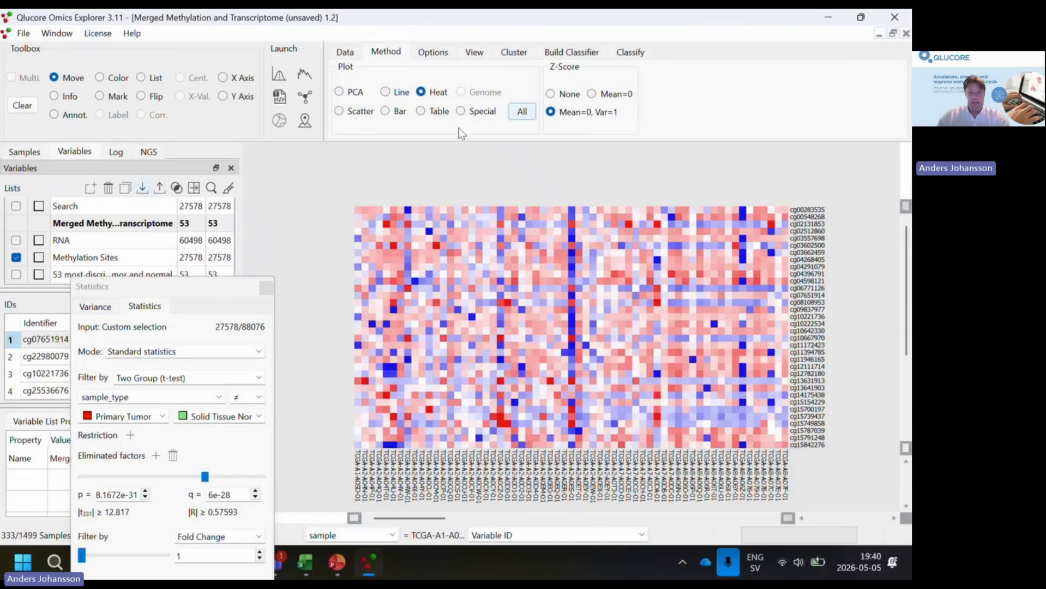
- Fit the heat map to the plot window by sizing both its samples and its variables automatically
{"action": "left_click", "coordinate": [483, 55]}
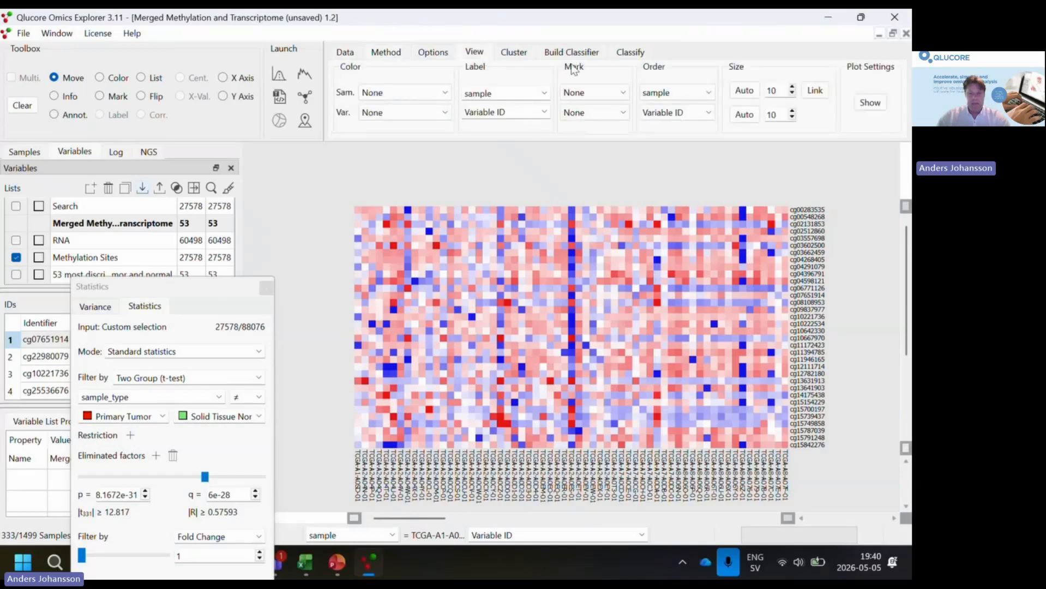
{"action": "left_click", "coordinate": [744, 90]}
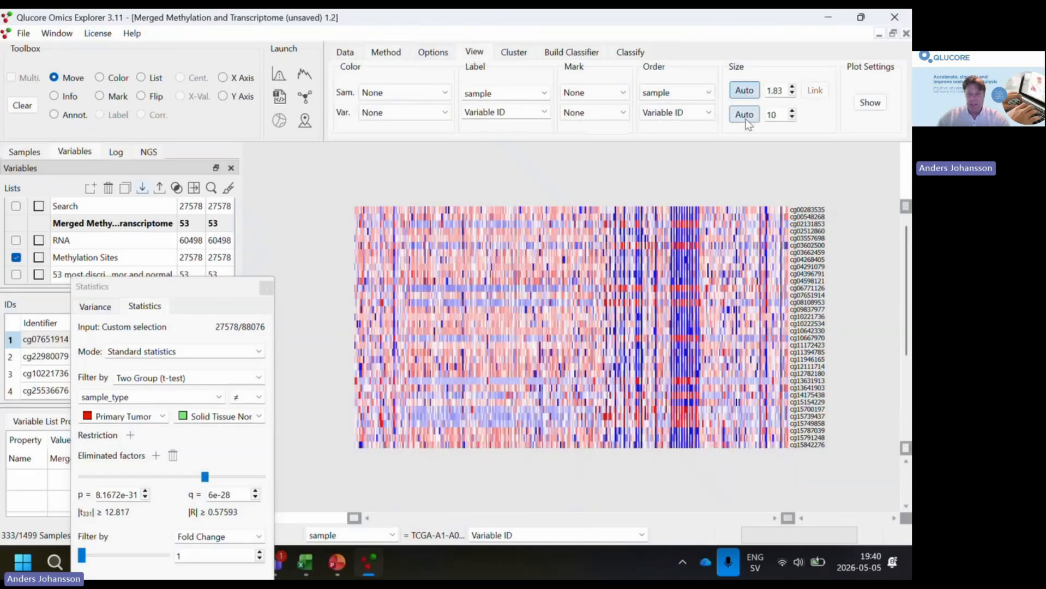
{"action": "left_click", "coordinate": [745, 116]}
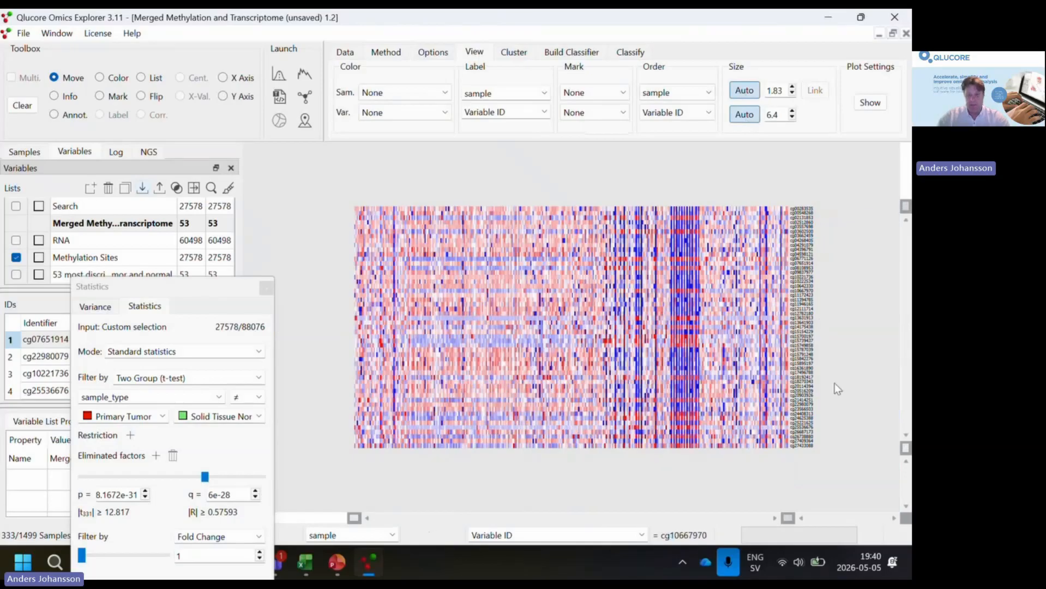
- Order the heat map's samples by the sample_type annotation and its variables by hierarchical clustering
{"action": "left_click", "coordinate": [708, 93]}
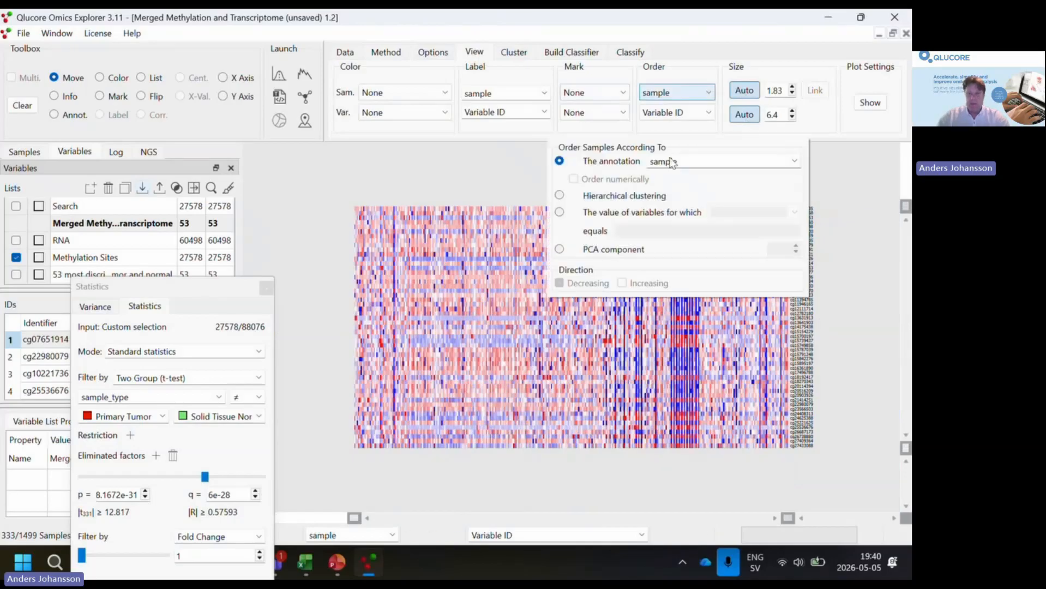
{"action": "left_click", "coordinate": [795, 161]}
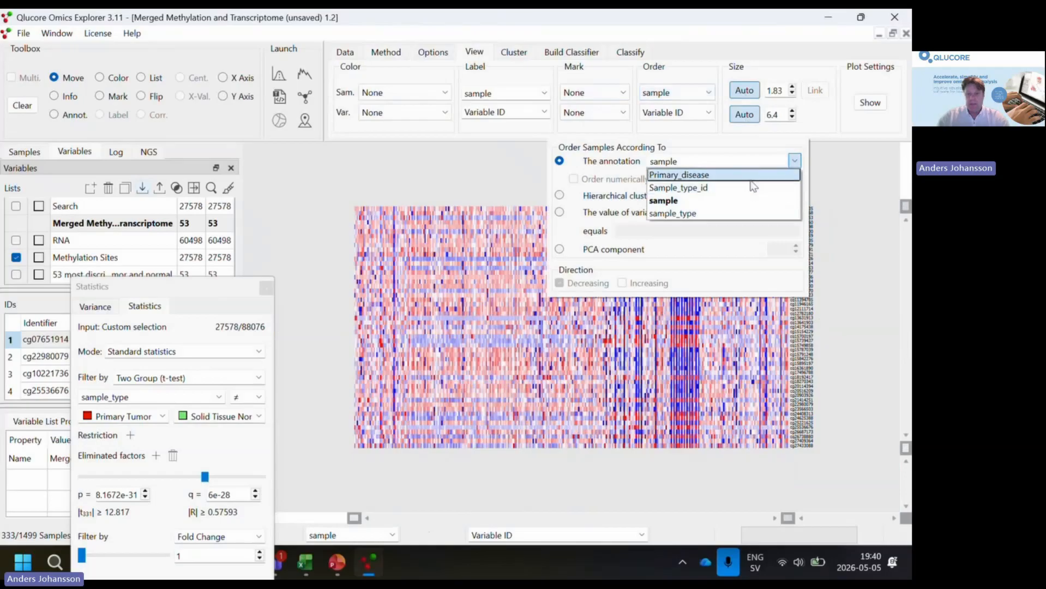
{"action": "left_click", "coordinate": [748, 214]}
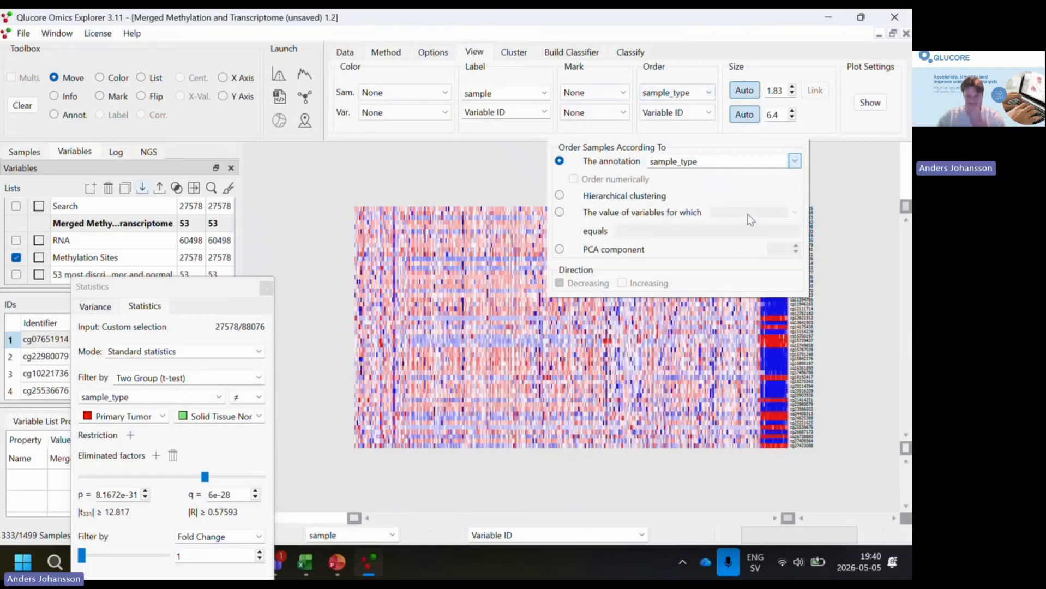
{"action": "left_click", "coordinate": [709, 113]}
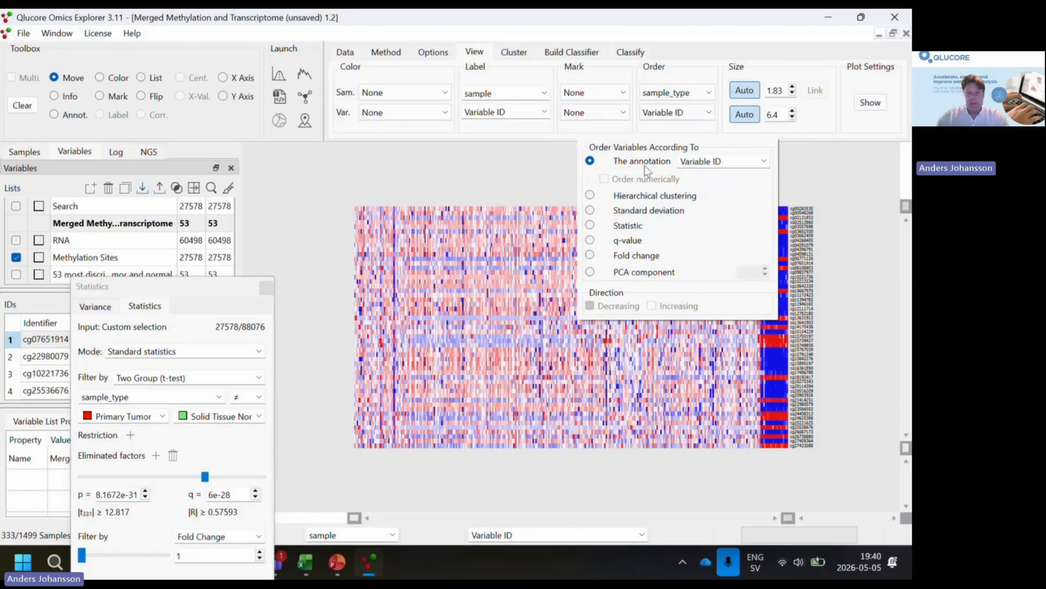
{"action": "left_click", "coordinate": [590, 196]}
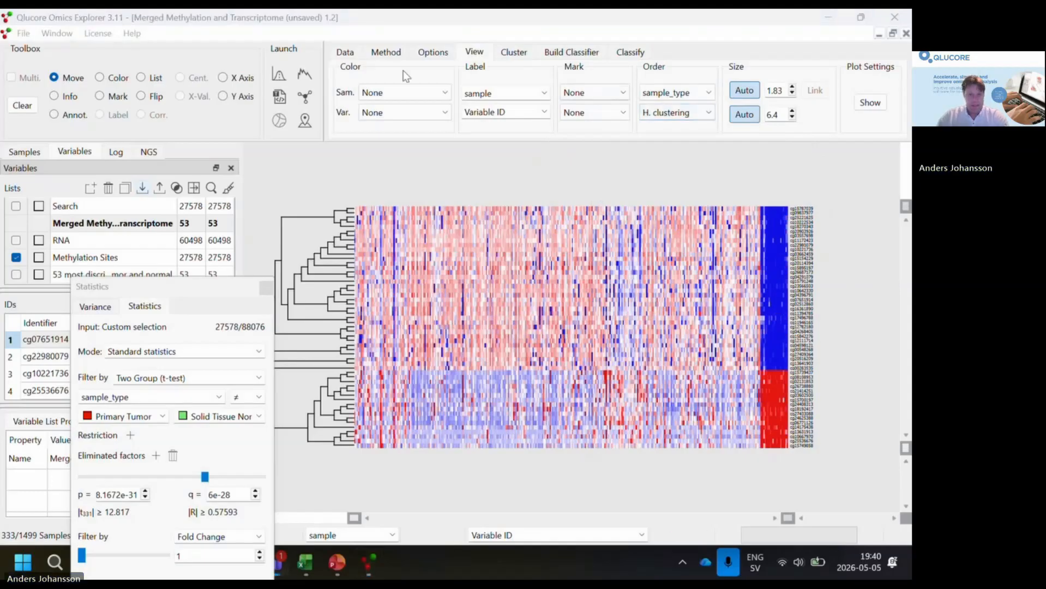
- Color the heat map's samples by the sample_type annotation
{"action": "left_click", "coordinate": [445, 95]}
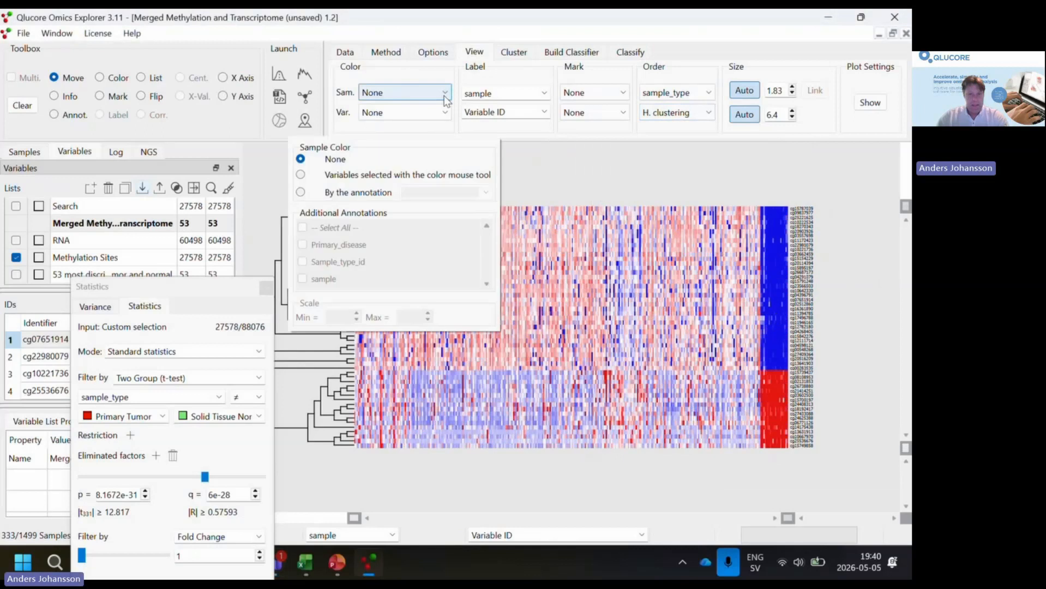
{"action": "left_click", "coordinate": [301, 192]}
{"action": "left_click", "coordinate": [487, 194]}
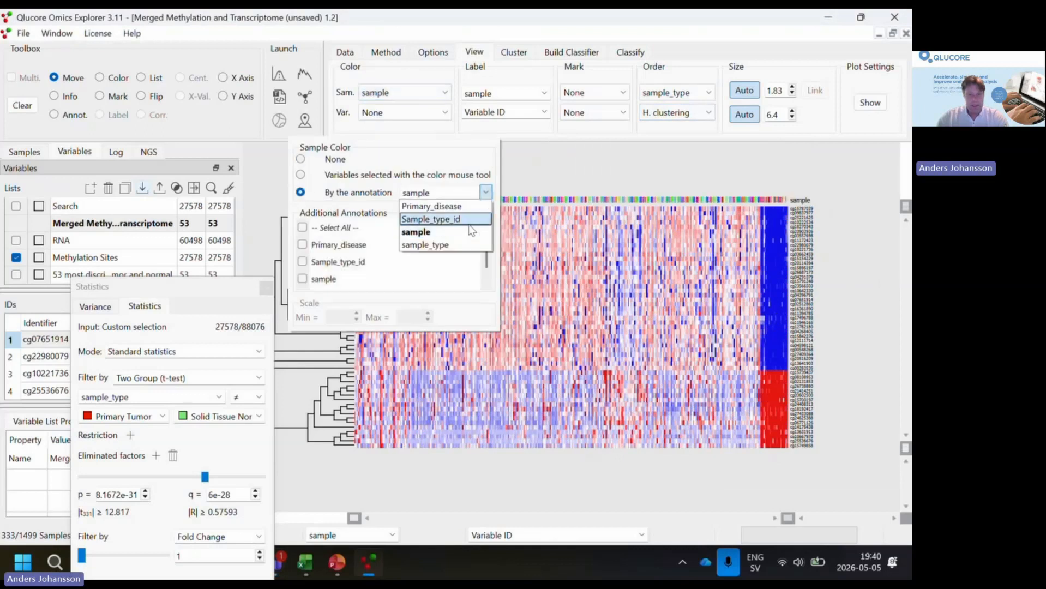
{"action": "left_click", "coordinate": [461, 251]}
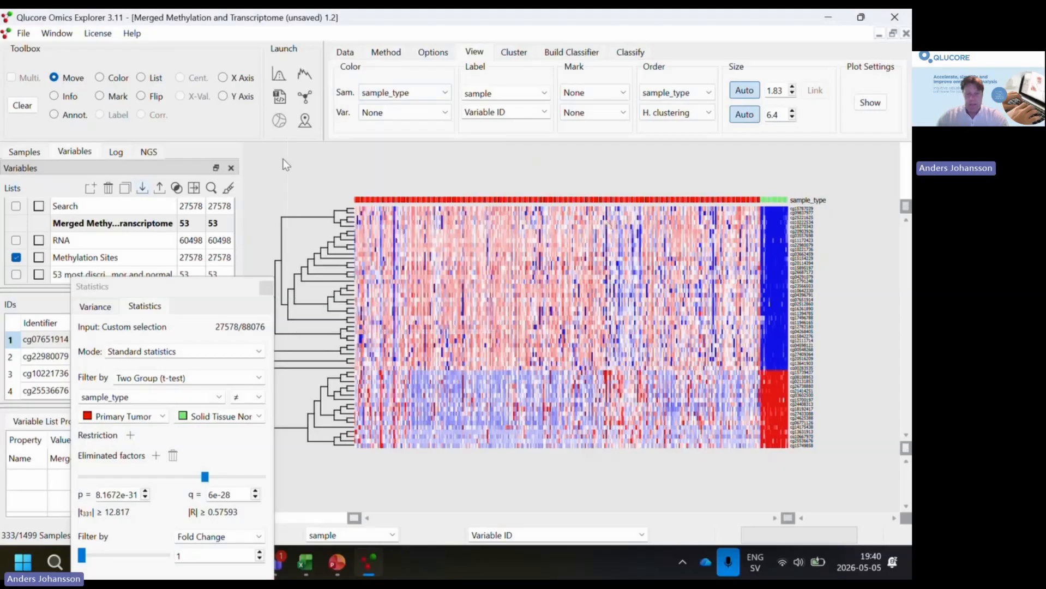
- Show the color legend window, switch it to the sample colors, and place it beside the heat map
{"action": "left_click", "coordinate": [59, 34]}
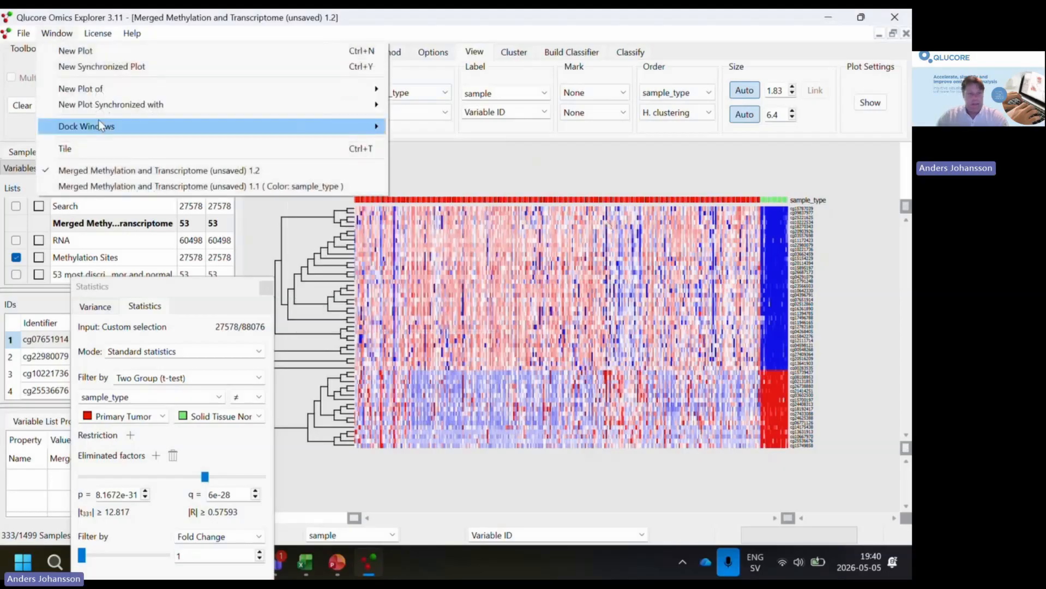
{"action": "mouse_move", "coordinate": [99, 120]}
{"action": "left_click", "coordinate": [458, 251]}
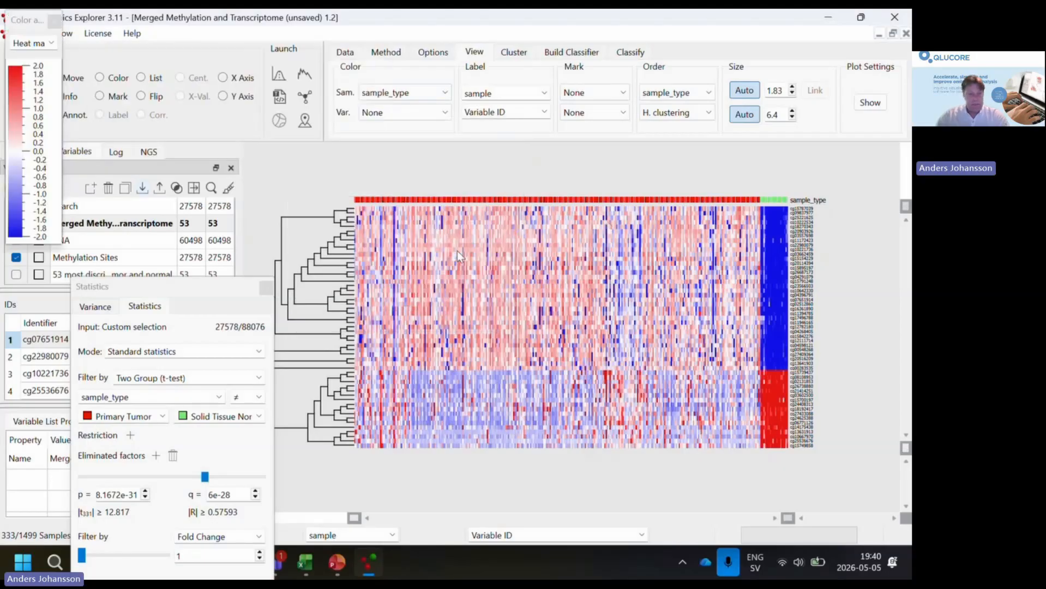
{"action": "left_click", "coordinate": [51, 42]}
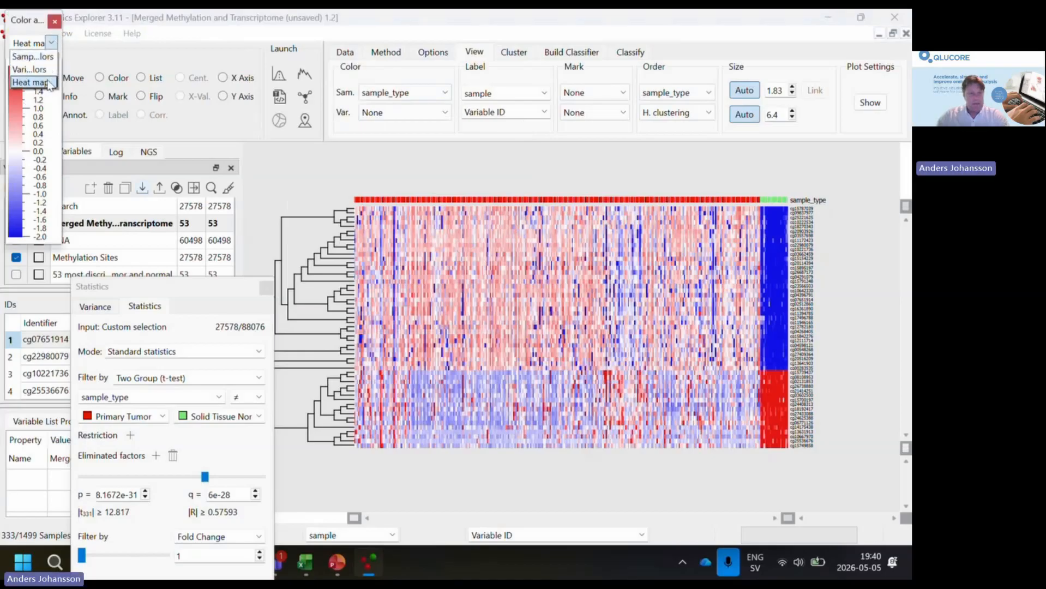
{"action": "left_click", "coordinate": [46, 58]}
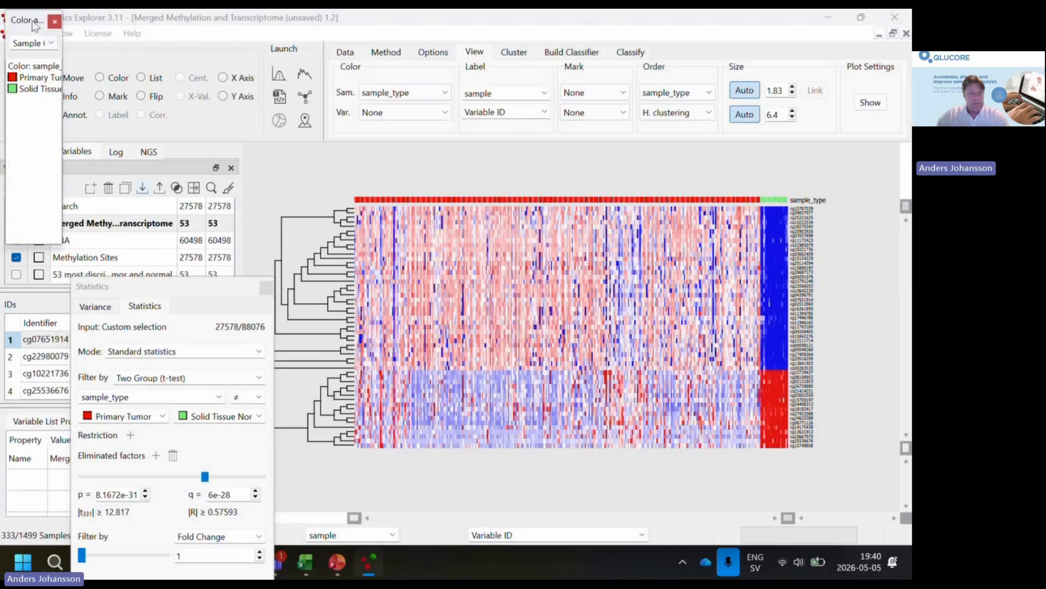
{"action": "left_click_drag", "start_coordinate": [34, 25], "coordinate": [282, 172]}
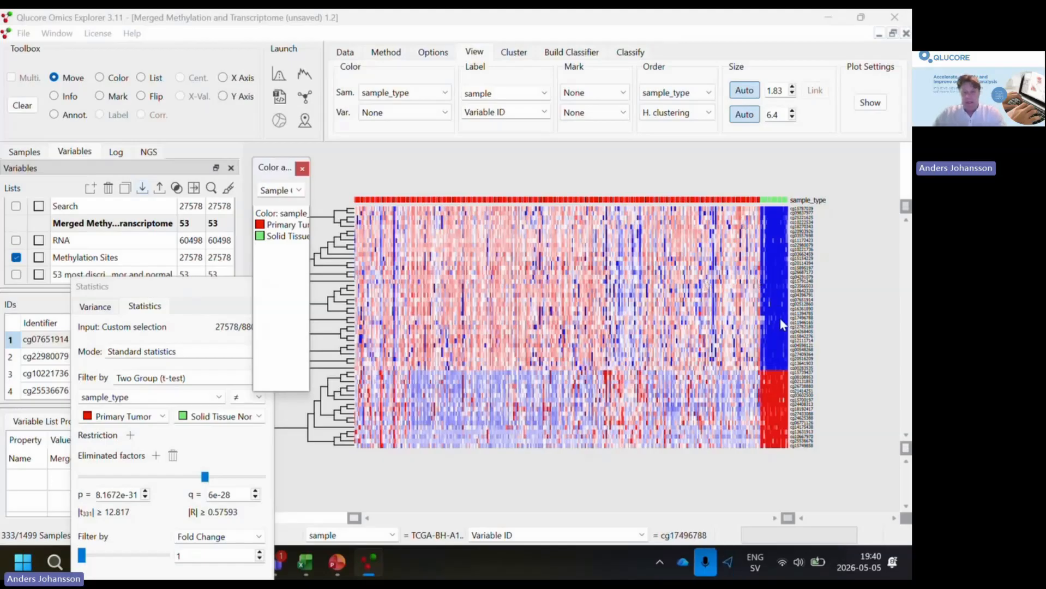
- Uncover the variable ID list by moving the statistics window and mark site cg07651914 in the heat map
{"action": "left_click_drag", "start_coordinate": [244, 285], "coordinate": [380, 398]}
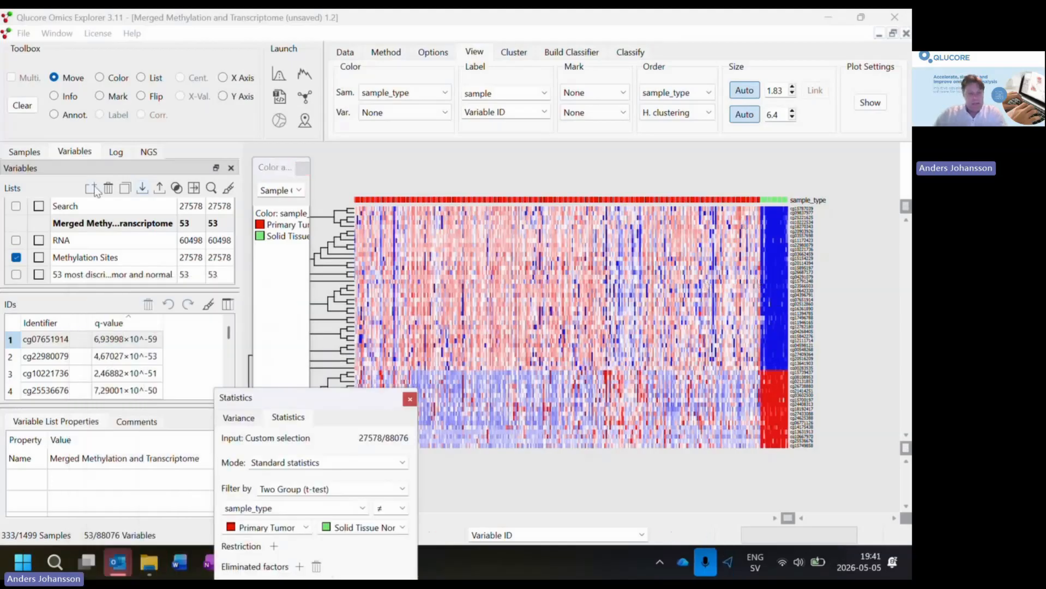
{"action": "left_click", "coordinate": [99, 96]}
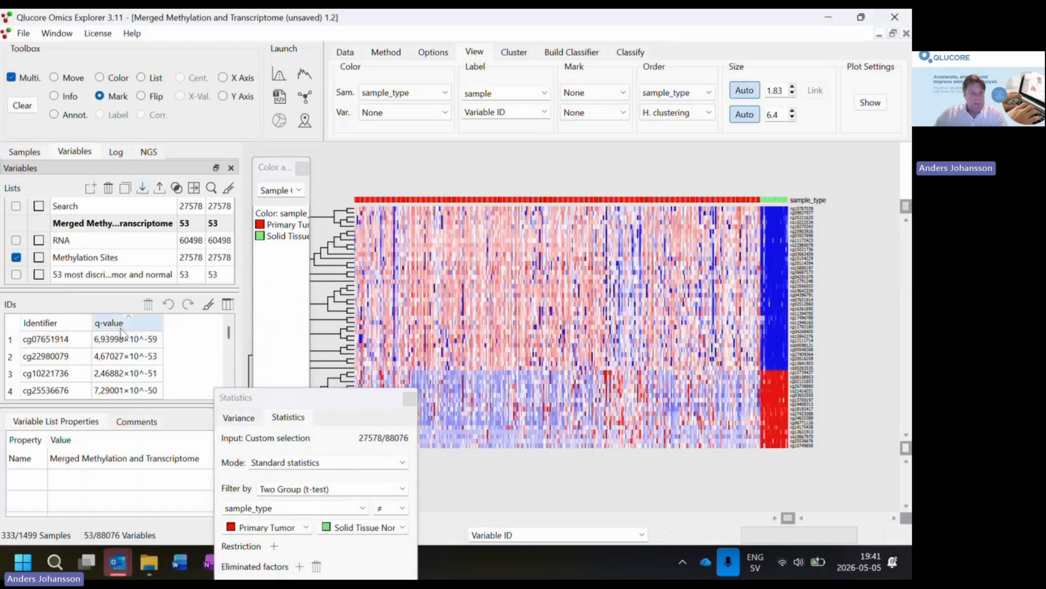
{"action": "left_click", "coordinate": [69, 341]}
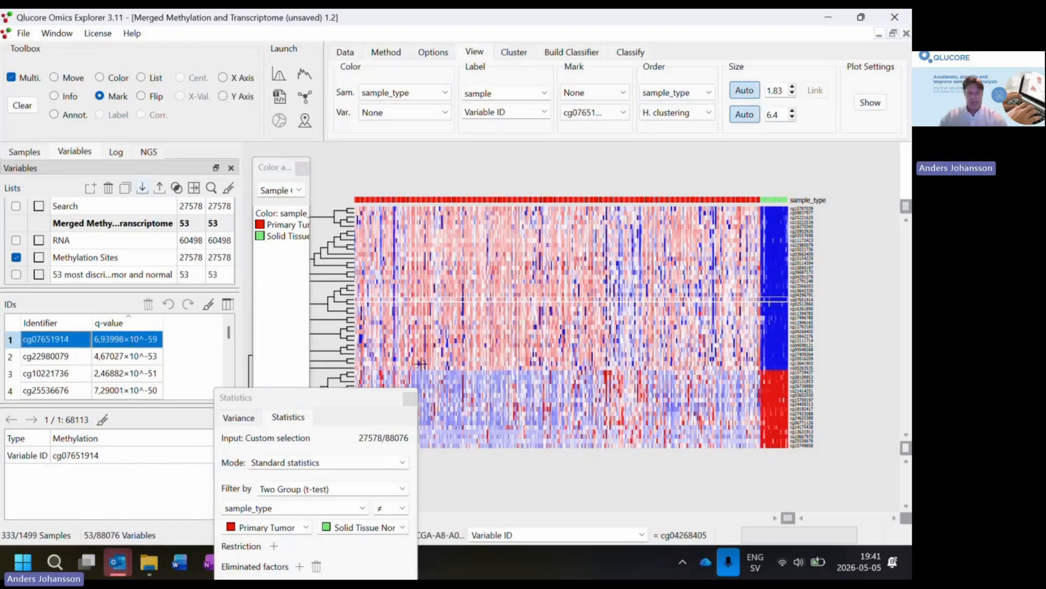
{"action": "left_click_drag", "start_coordinate": [341, 388], "coordinate": [137, 379]}
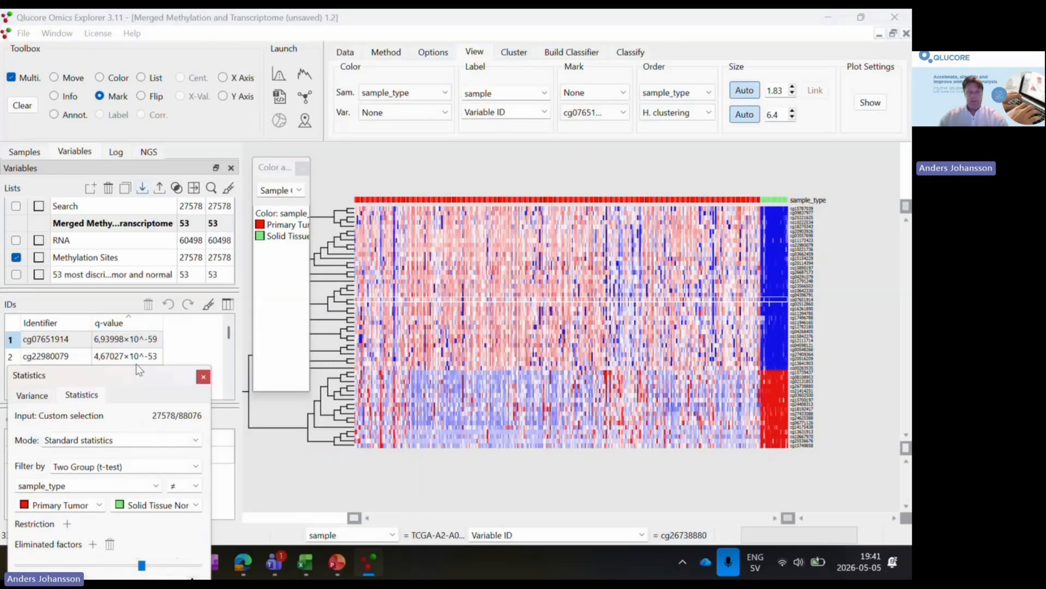
{"action": "left_click", "coordinate": [58, 342]}
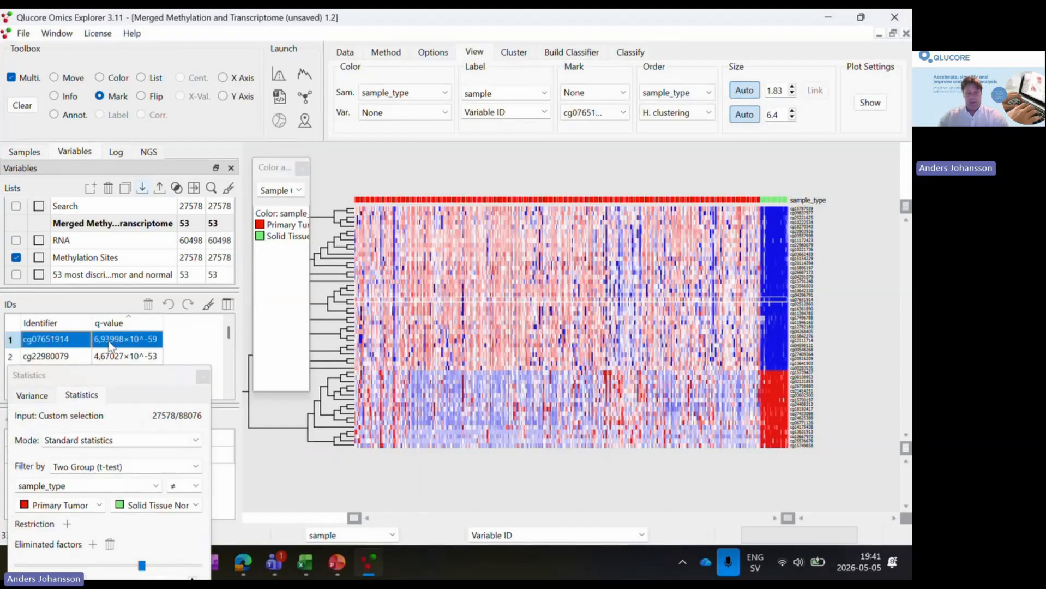
- Create a new synchronized plot and display it as a Box Sample plot
{"action": "left_click", "coordinate": [57, 33]}
{"action": "left_click", "coordinate": [69, 62]}
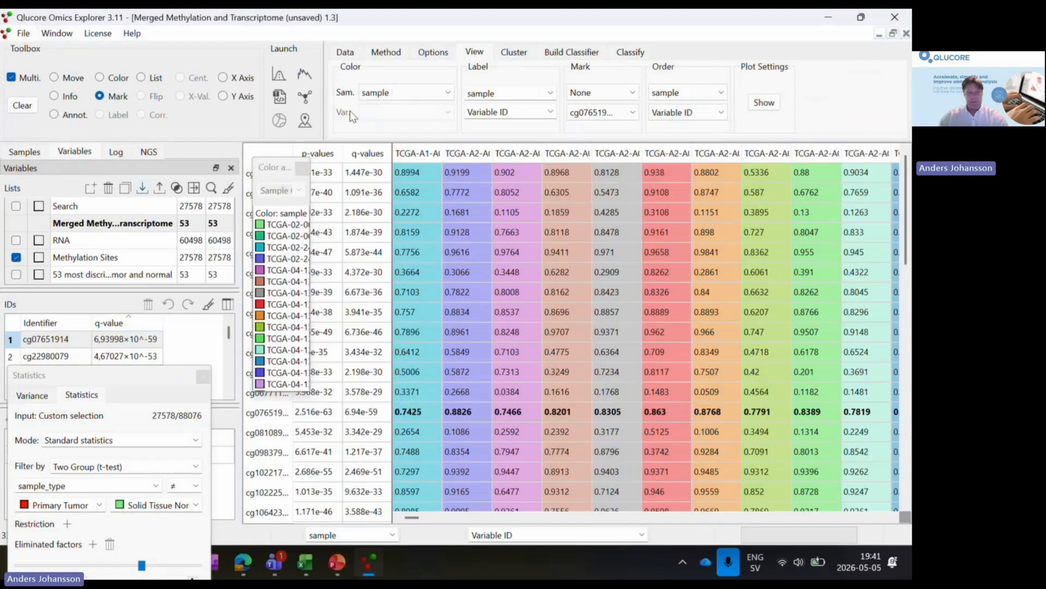
{"action": "left_click", "coordinate": [388, 55]}
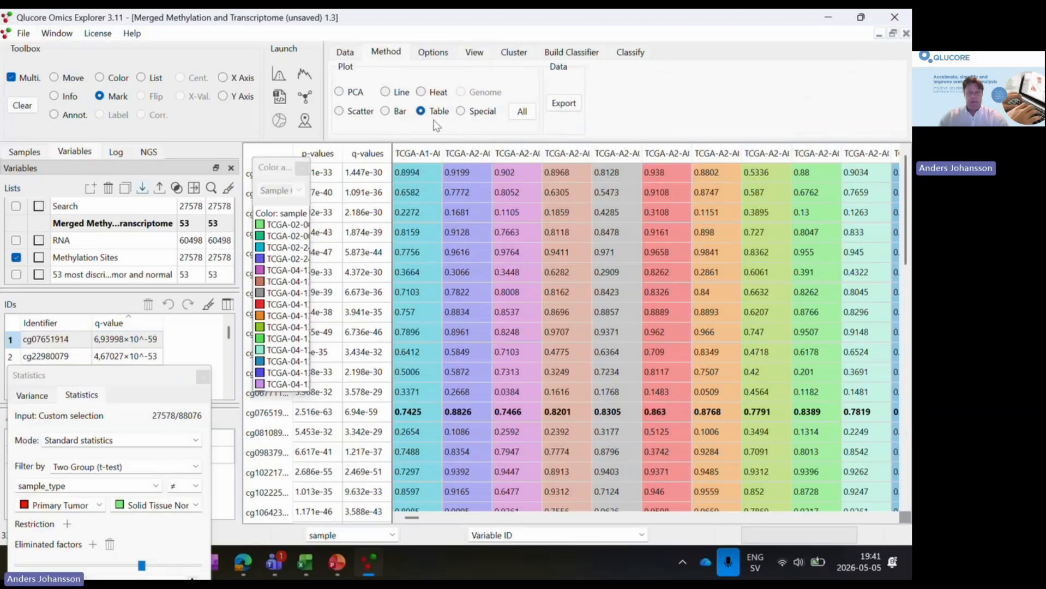
{"action": "left_click", "coordinate": [522, 112]}
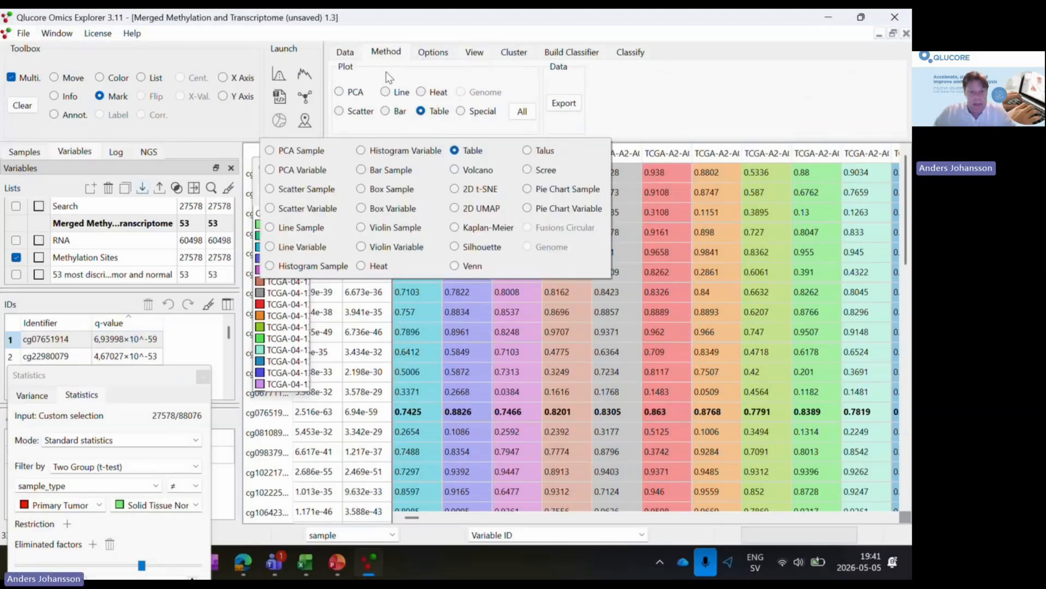
{"action": "left_click", "coordinate": [361, 190]}
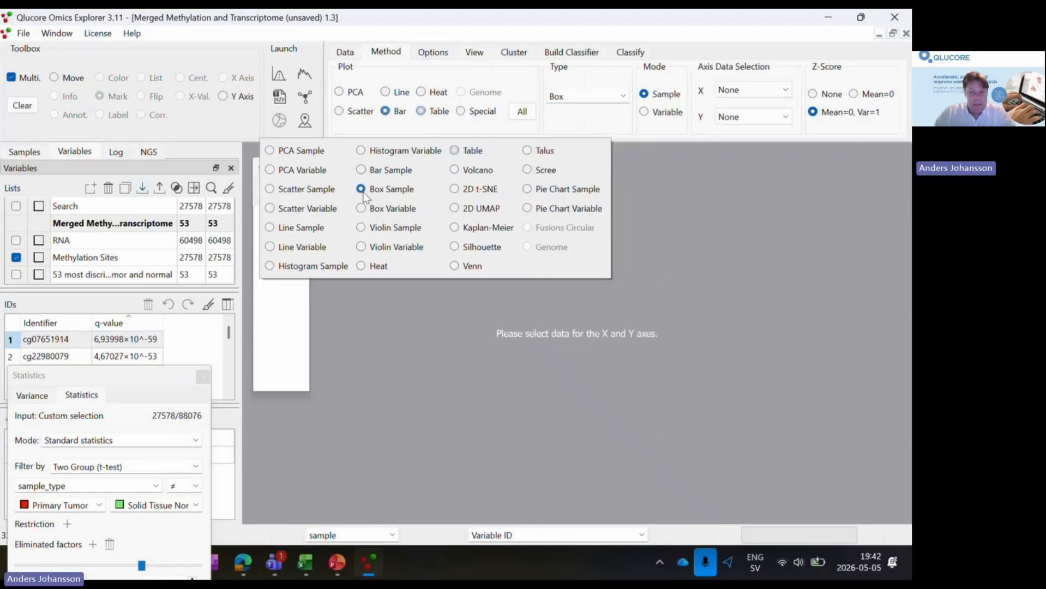
- Group the box plot's X axis by the sample_type annotation
{"action": "left_click", "coordinate": [790, 93]}
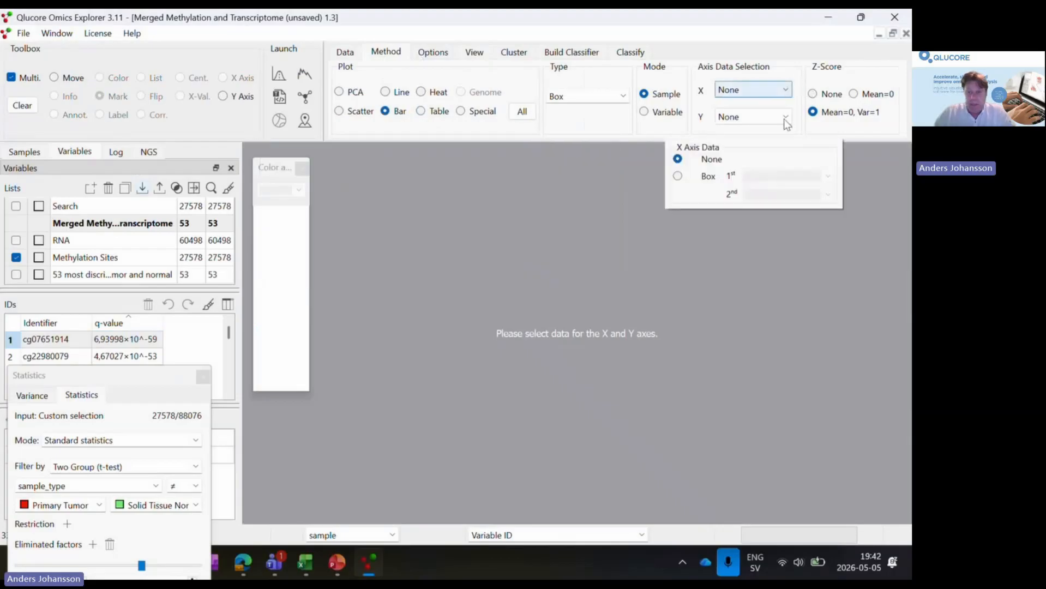
{"action": "left_click", "coordinate": [679, 176]}
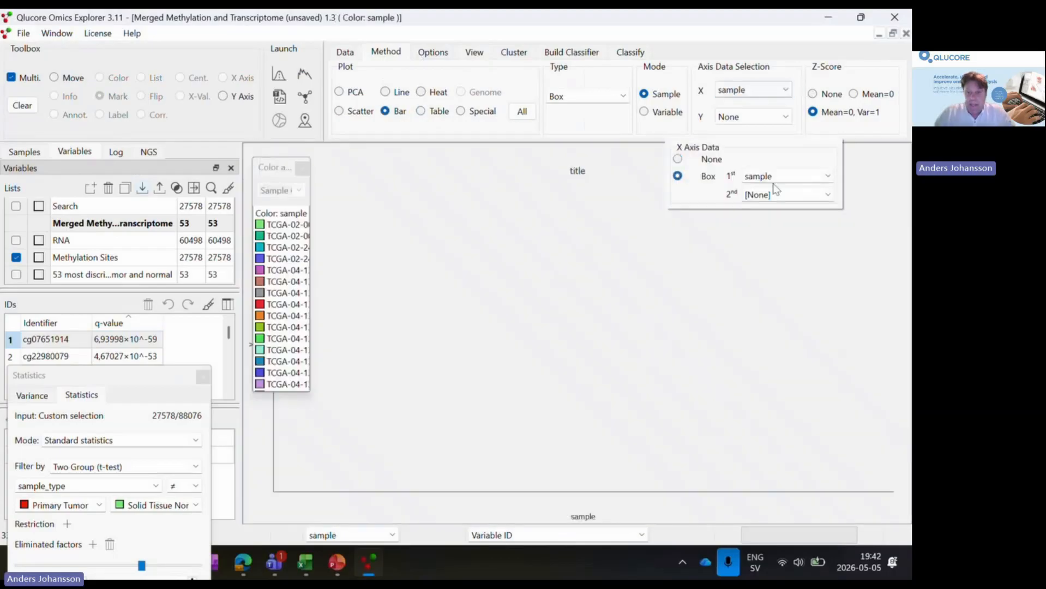
{"action": "left_click", "coordinate": [828, 176]}
{"action": "left_click", "coordinate": [811, 229]}
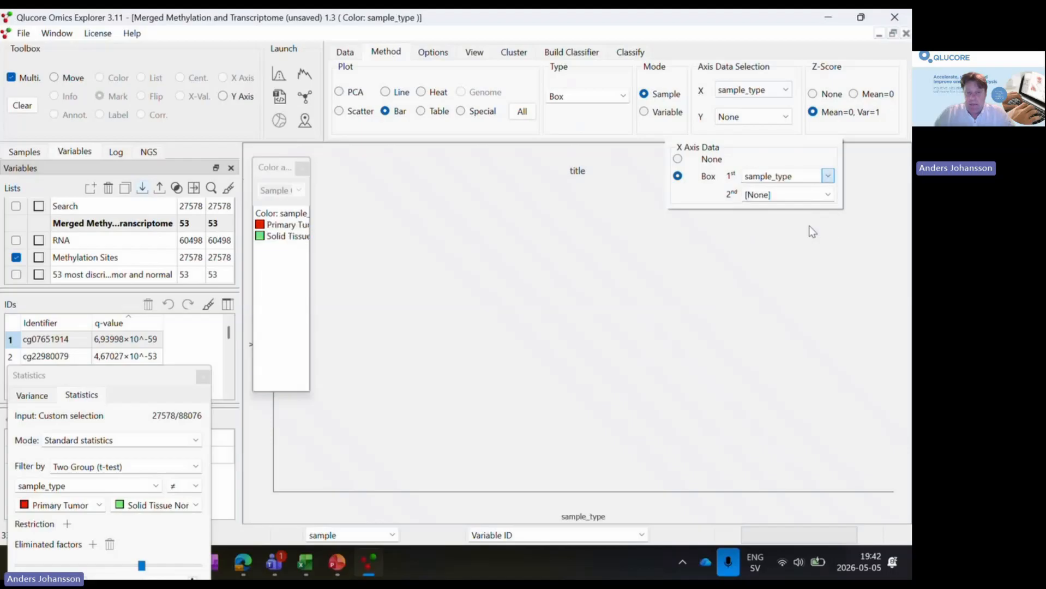
{"action": "left_click", "coordinate": [408, 245]}
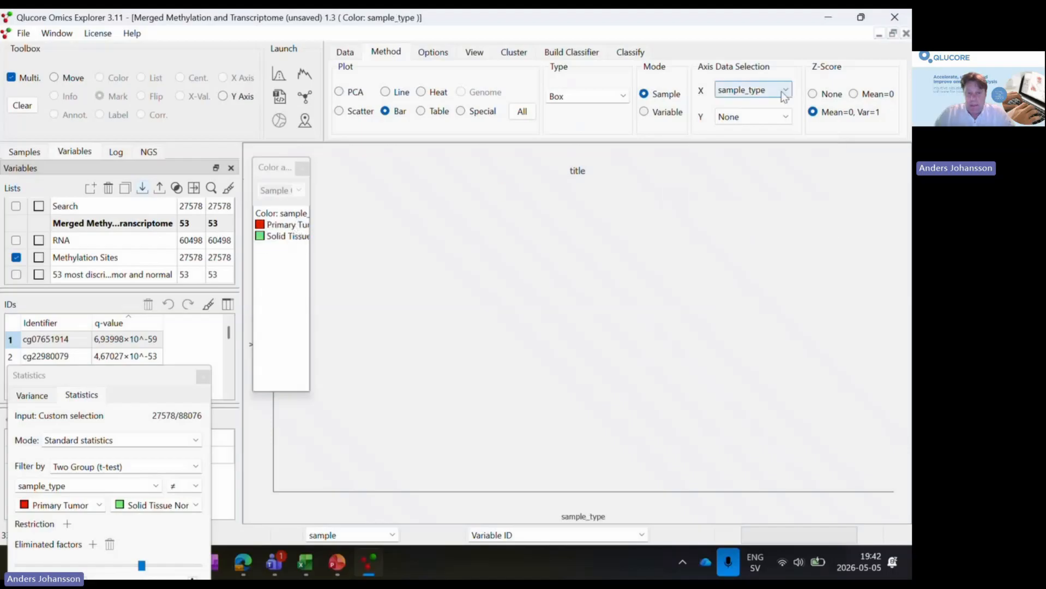
- Set the box plot's Y axis to manually selected variables and plot site cg07651914
{"action": "left_click", "coordinate": [785, 117]}
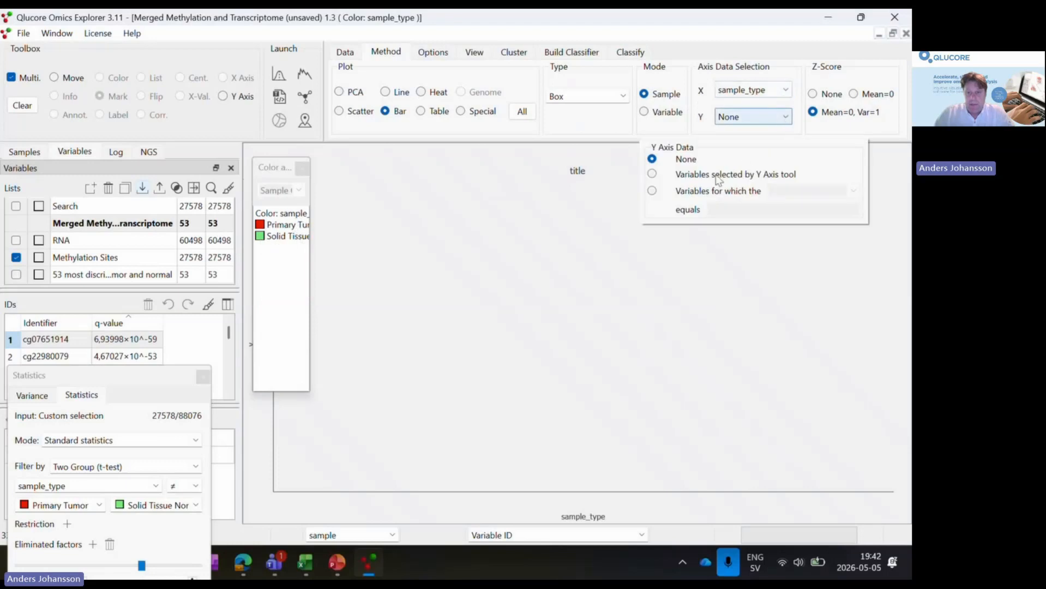
{"action": "left_click", "coordinate": [652, 174]}
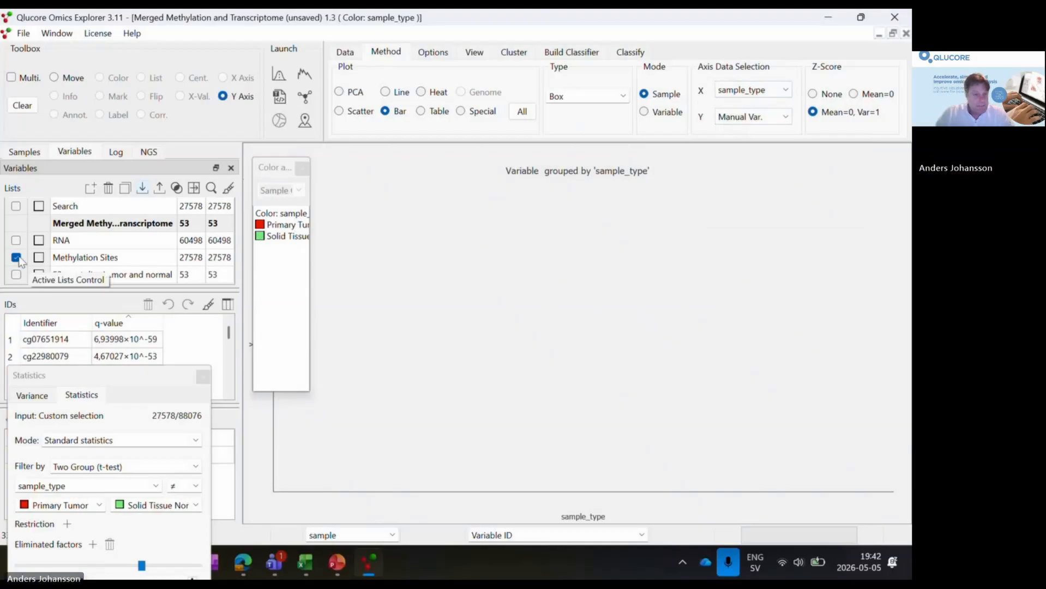
{"action": "left_click", "coordinate": [57, 339]}
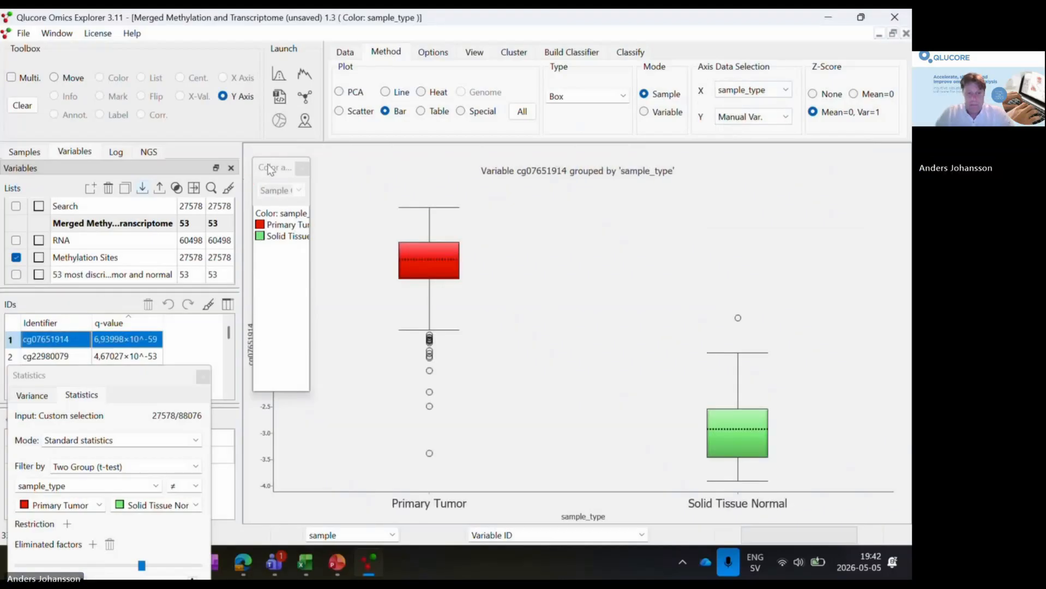
- Move the color legend aside, connect the box plot's groups with median and mean lines, and enable the T Max/Min whiskers
{"action": "left_click_drag", "start_coordinate": [269, 169], "coordinate": [209, 100]}
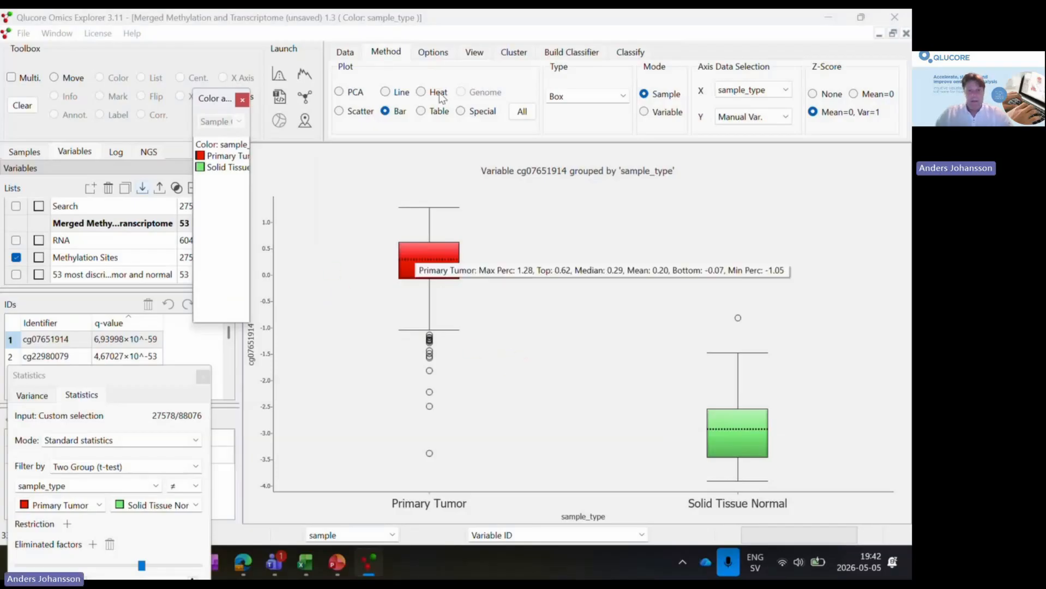
{"action": "left_click", "coordinate": [433, 51]}
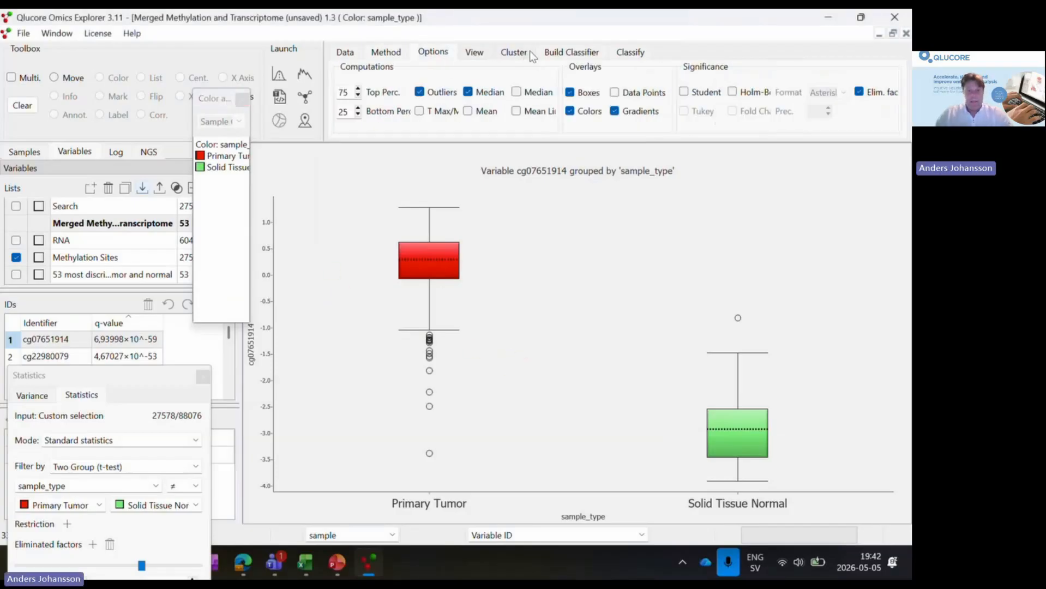
{"action": "left_click", "coordinate": [516, 91]}
{"action": "left_click", "coordinate": [517, 111]}
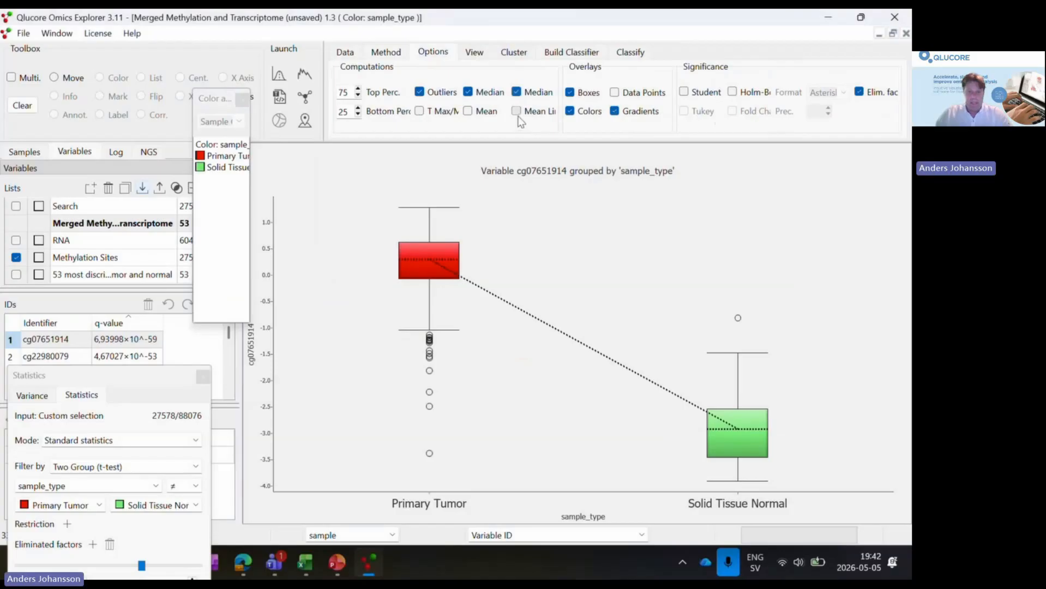
{"action": "left_click", "coordinate": [458, 111]}
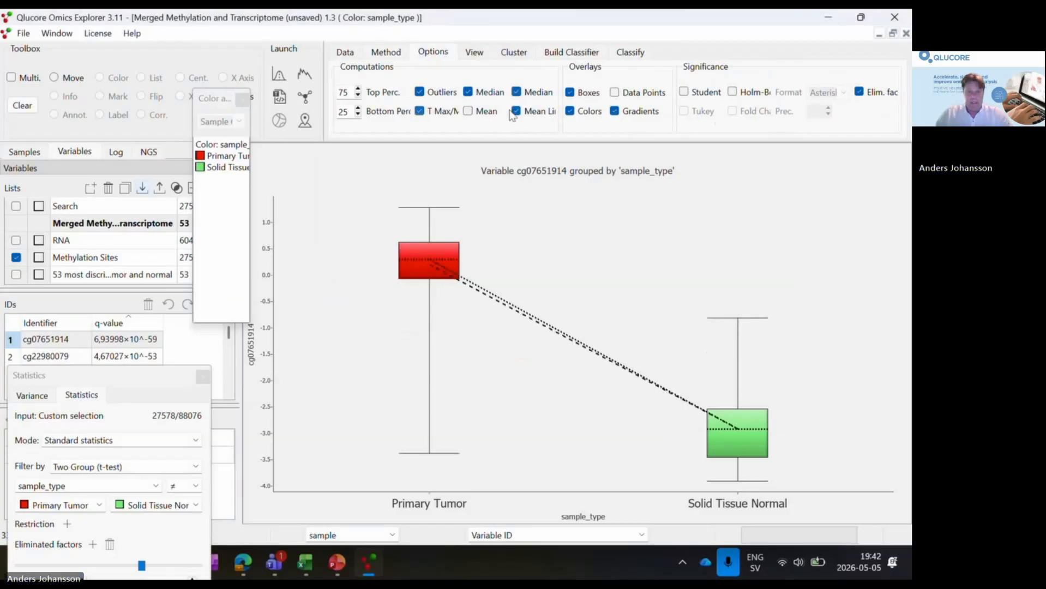
- Overlay the individual data points on the box plot and add the Student significance test
{"action": "left_click", "coordinate": [615, 93]}
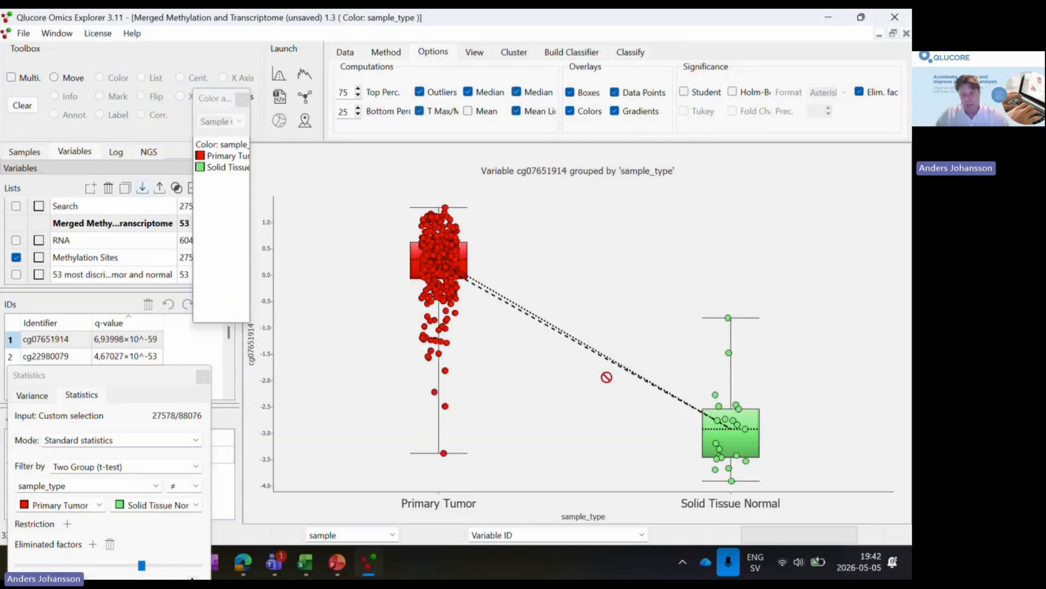
{"action": "left_click", "coordinate": [684, 92]}
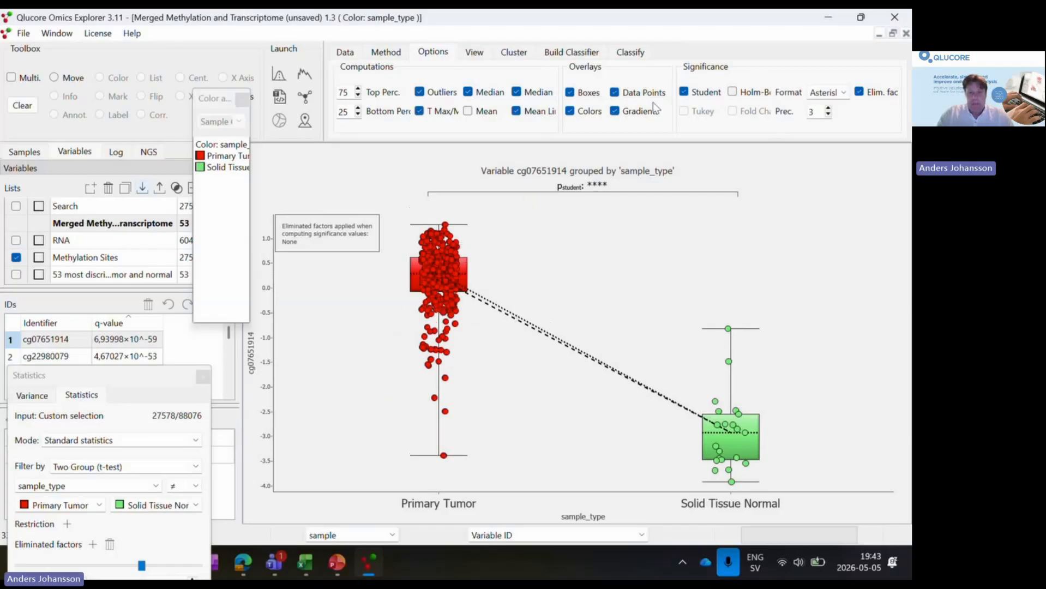
- Try the box plot with Z-Score set to None and return it to Mean=0, Var=1
{"action": "left_click", "coordinate": [388, 53]}
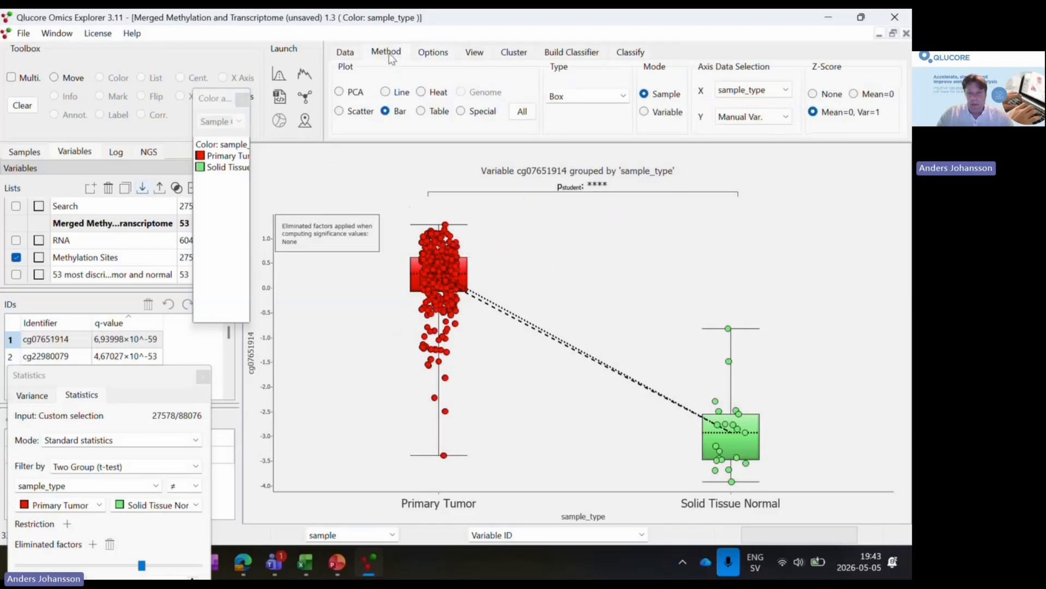
{"action": "left_click", "coordinate": [813, 111]}
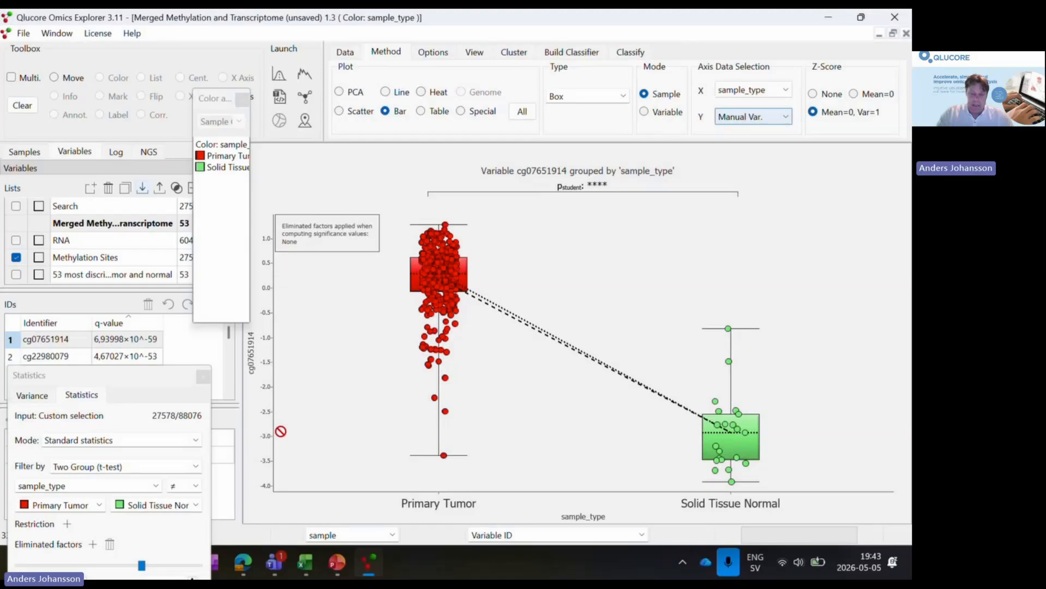
{"action": "left_click", "coordinate": [812, 93]}
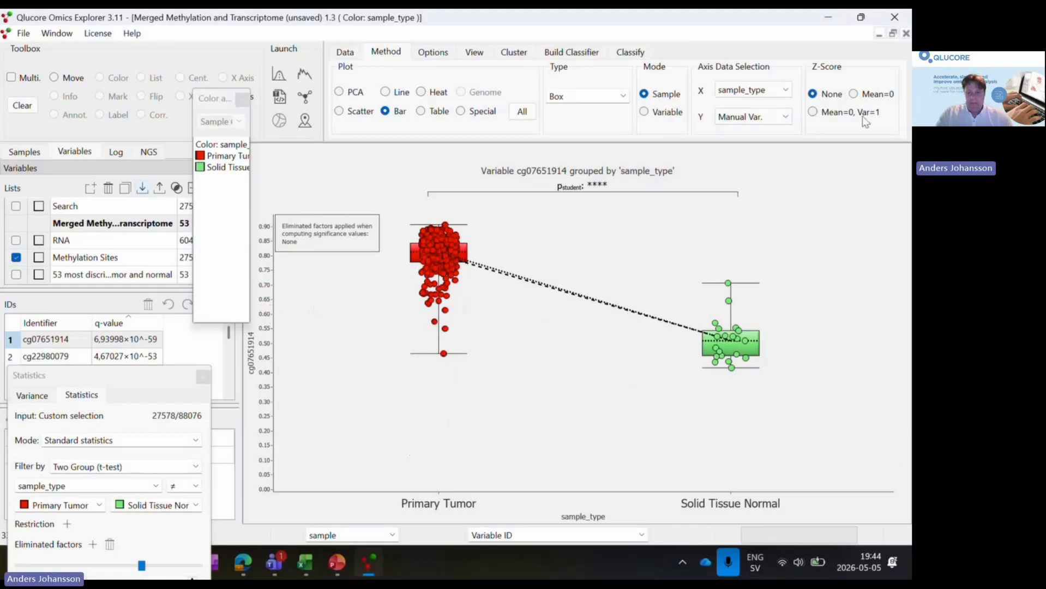
{"action": "left_click", "coordinate": [814, 113]}
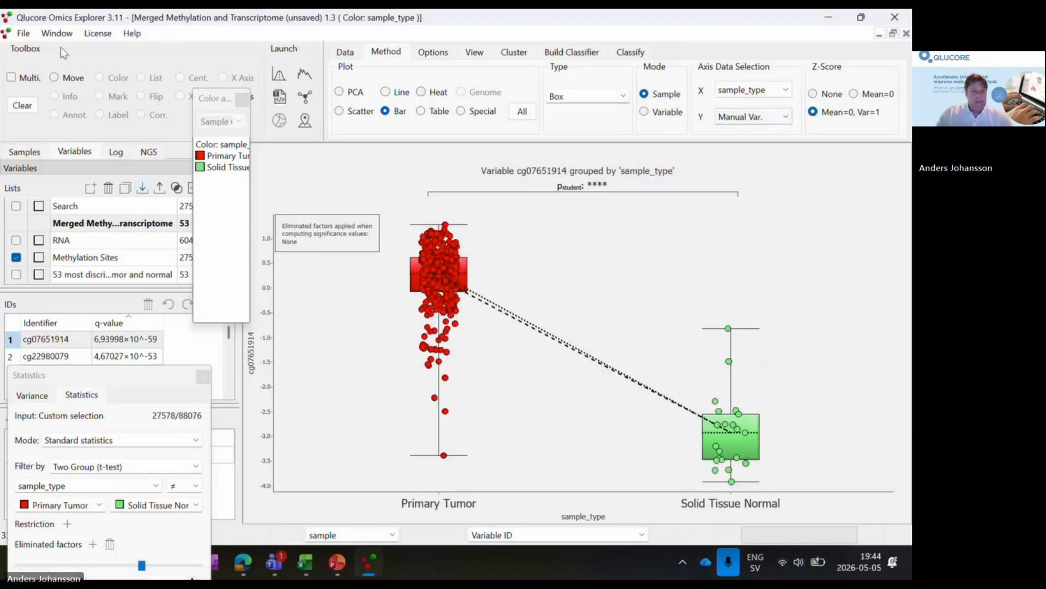
- Tile the box plot, heat map and PCA plot windows side by side
{"action": "left_click", "coordinate": [54, 33]}
{"action": "left_click", "coordinate": [106, 148]}
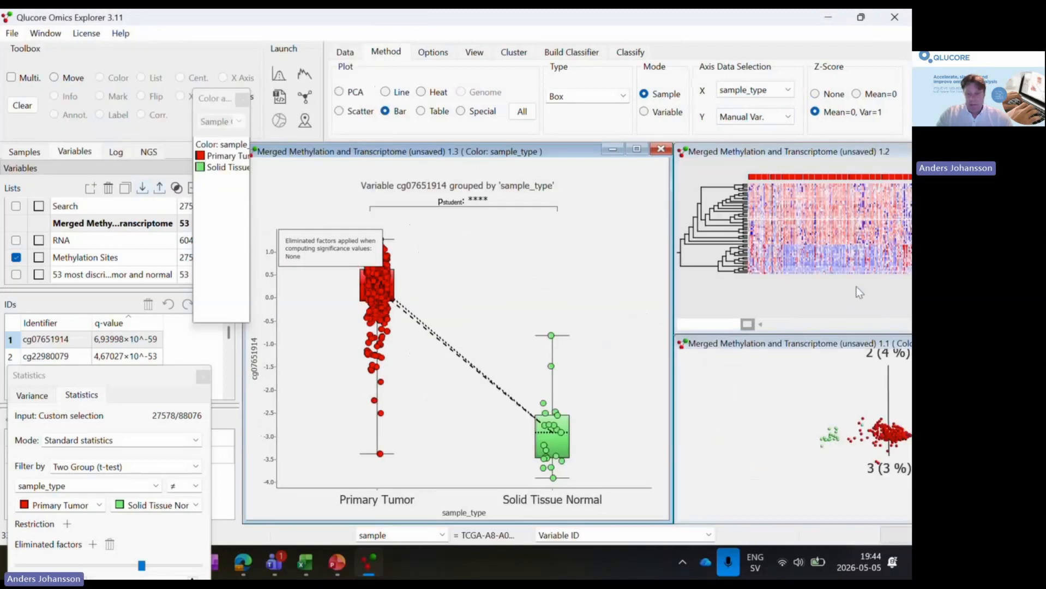
{"action": "left_click_drag", "start_coordinate": [875, 271], "coordinate": [757, 332]}
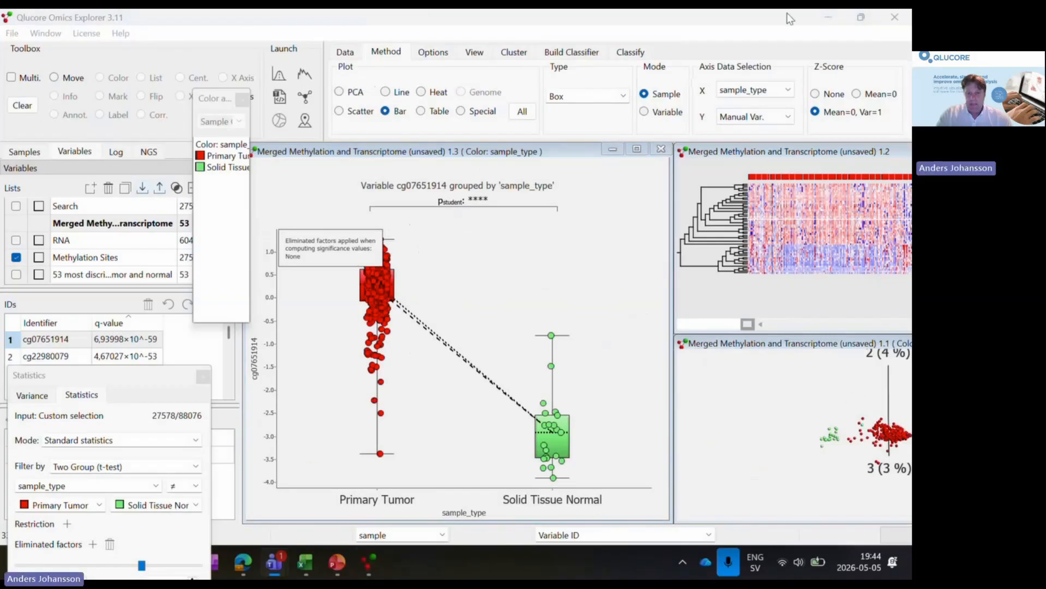
{"action": "left_click_drag", "start_coordinate": [788, 13], "coordinate": [772, 27]}
{"action": "left_click", "coordinate": [845, 29]}
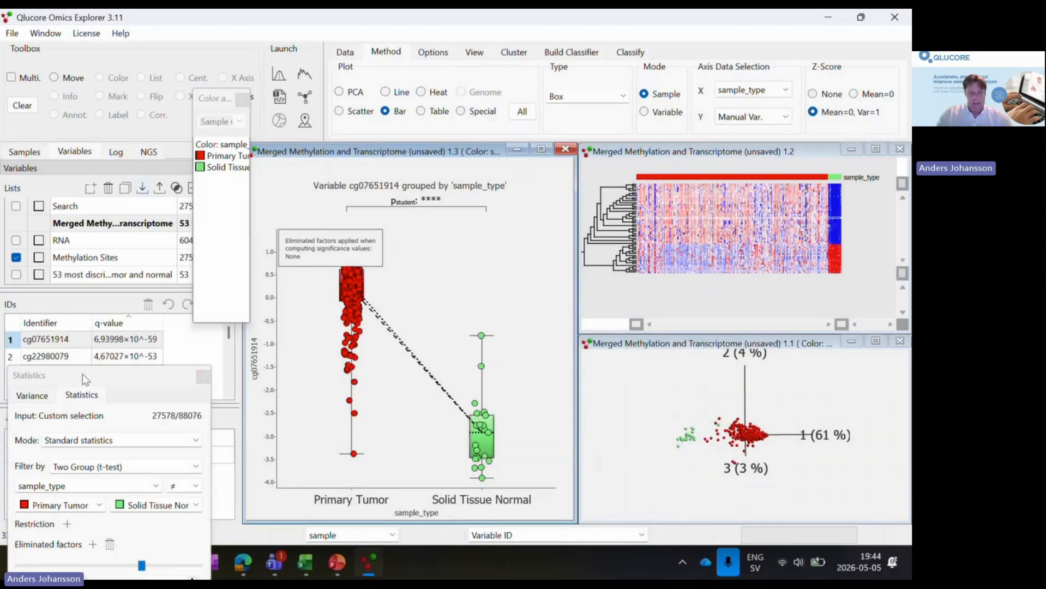
- Uncover the variable ID list by moving the statistics window and closing the color legend, and select site cg07651914
{"action": "left_click_drag", "start_coordinate": [83, 374], "coordinate": [656, 162]}
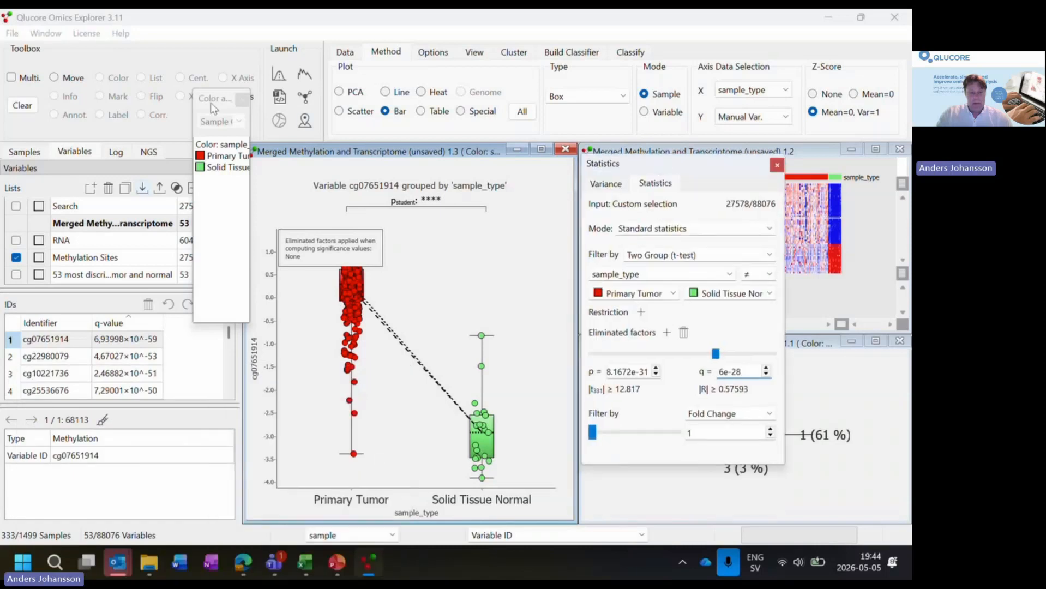
{"action": "left_click_drag", "start_coordinate": [211, 102], "coordinate": [215, 105]}
{"action": "left_click", "coordinate": [246, 103]}
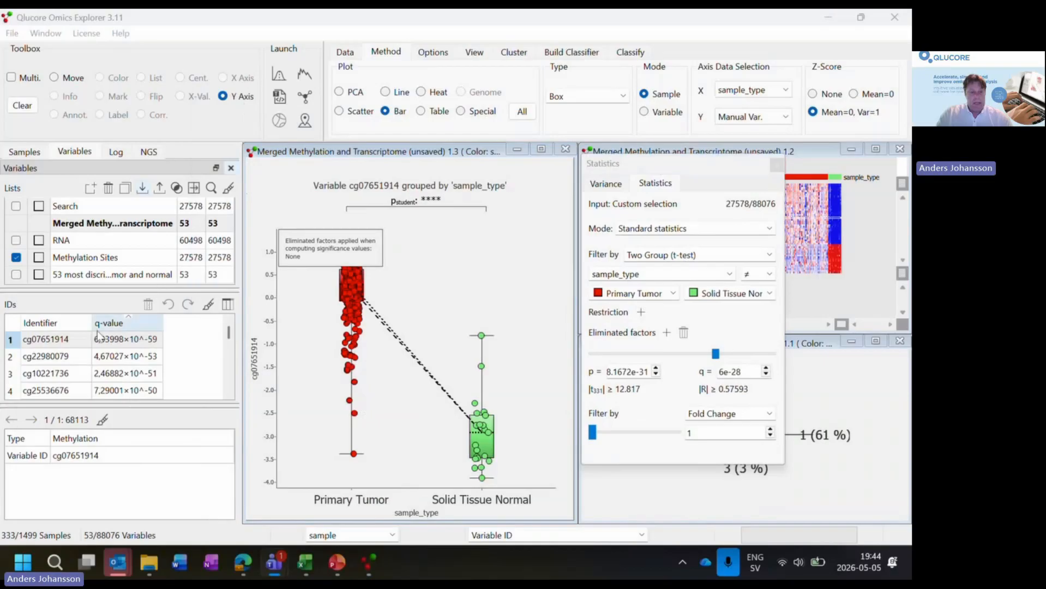
{"action": "left_click", "coordinate": [85, 341]}
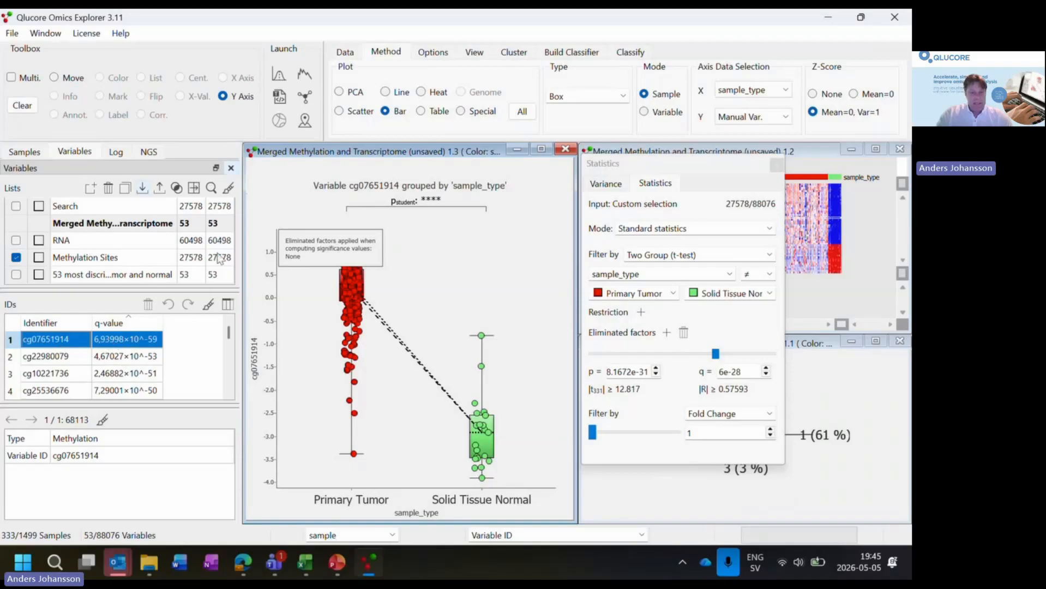
- Create a new unsynchronized plot, maximize it and display all variables as a PCA plot
{"action": "left_click", "coordinate": [50, 33]}
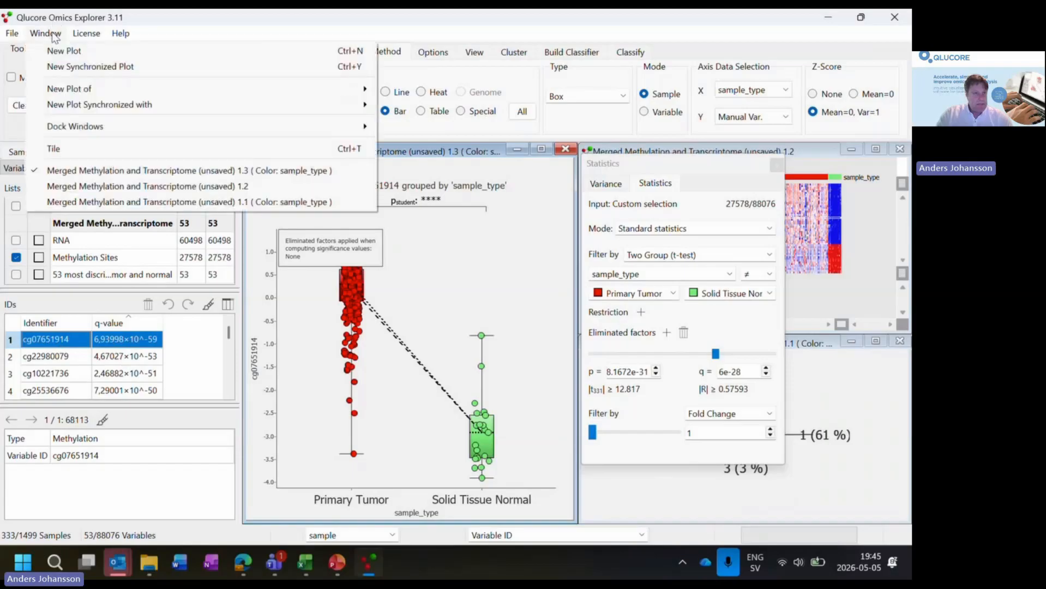
{"action": "left_click", "coordinate": [69, 54]}
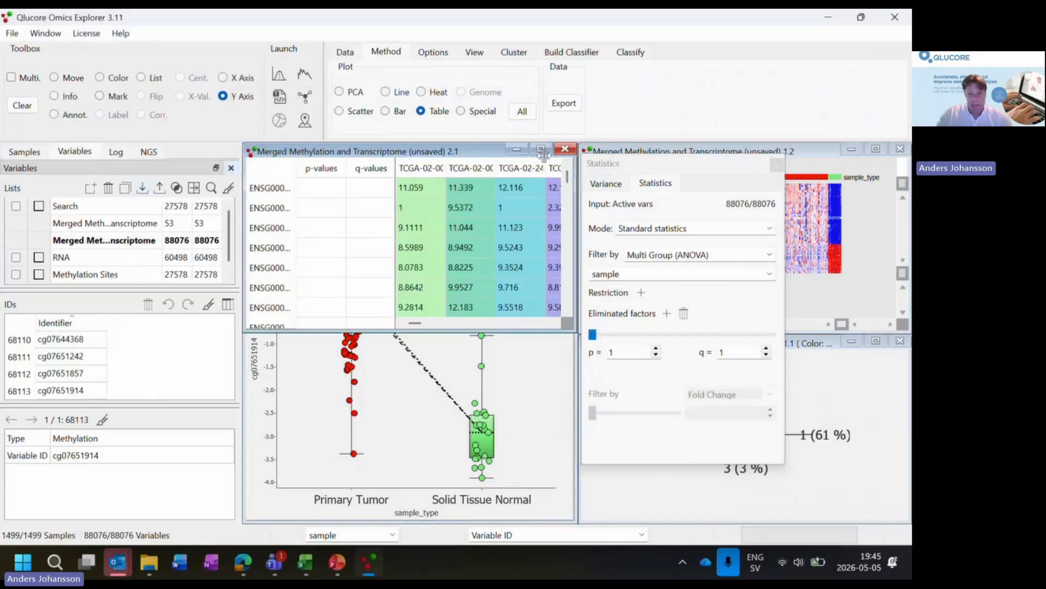
{"action": "left_click", "coordinate": [541, 149]}
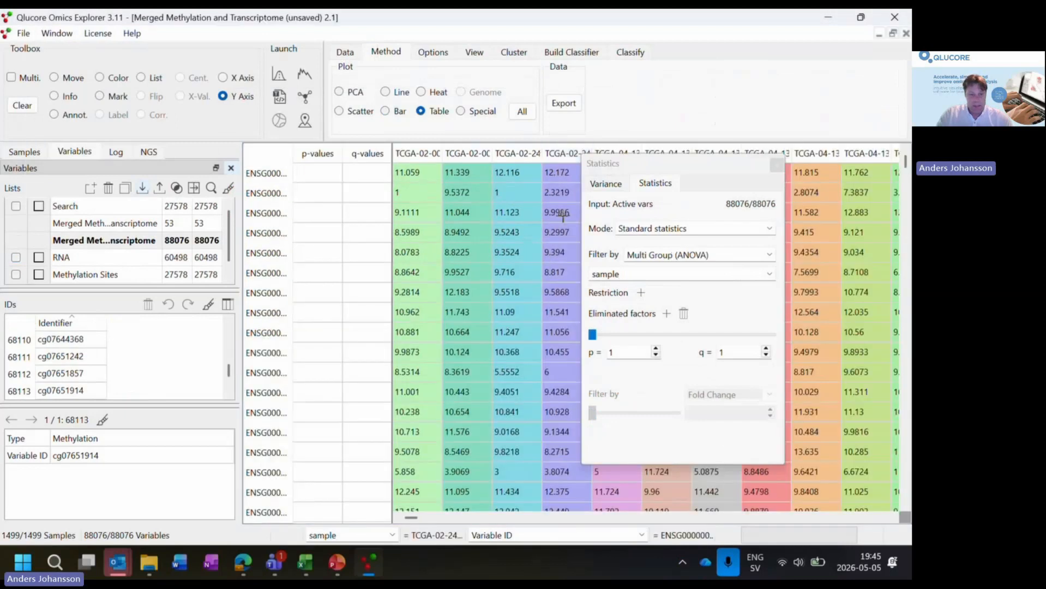
{"action": "left_click_drag", "start_coordinate": [733, 162], "coordinate": [157, 407]}
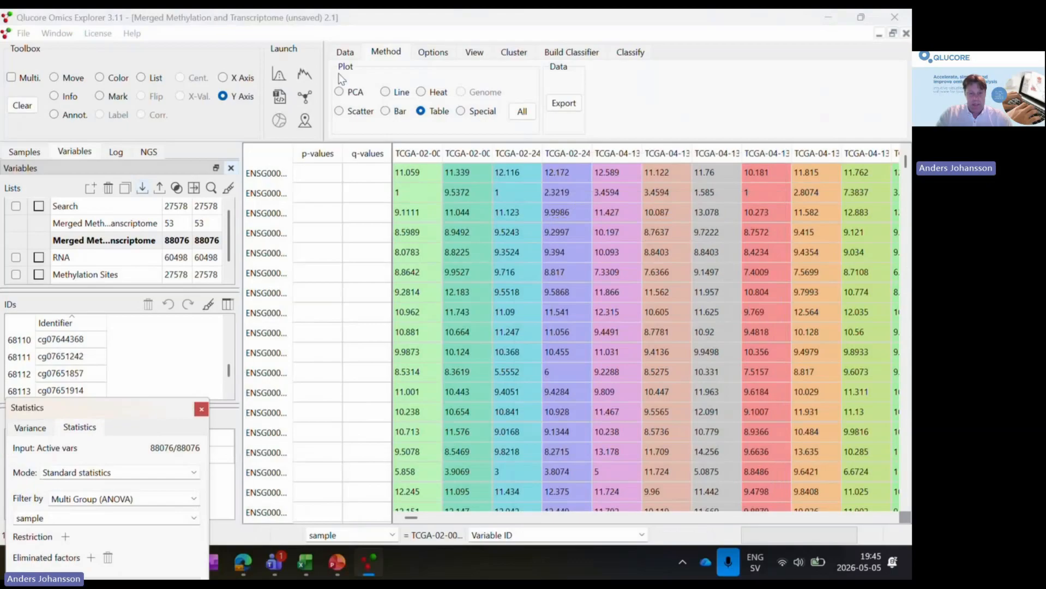
{"action": "left_click", "coordinate": [340, 93]}
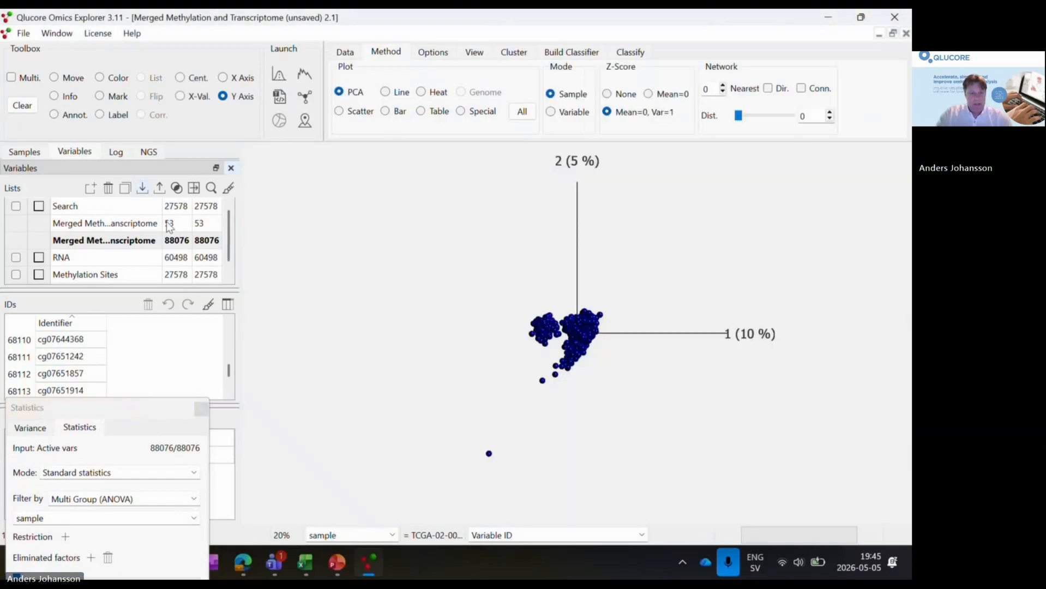
- Restrict the new plot's samples to breast invasive carcinoma using the Primary_disease annotation
{"action": "left_click", "coordinate": [38, 153]}
{"action": "left_click_drag", "start_coordinate": [37, 157], "coordinate": [242, 227]}
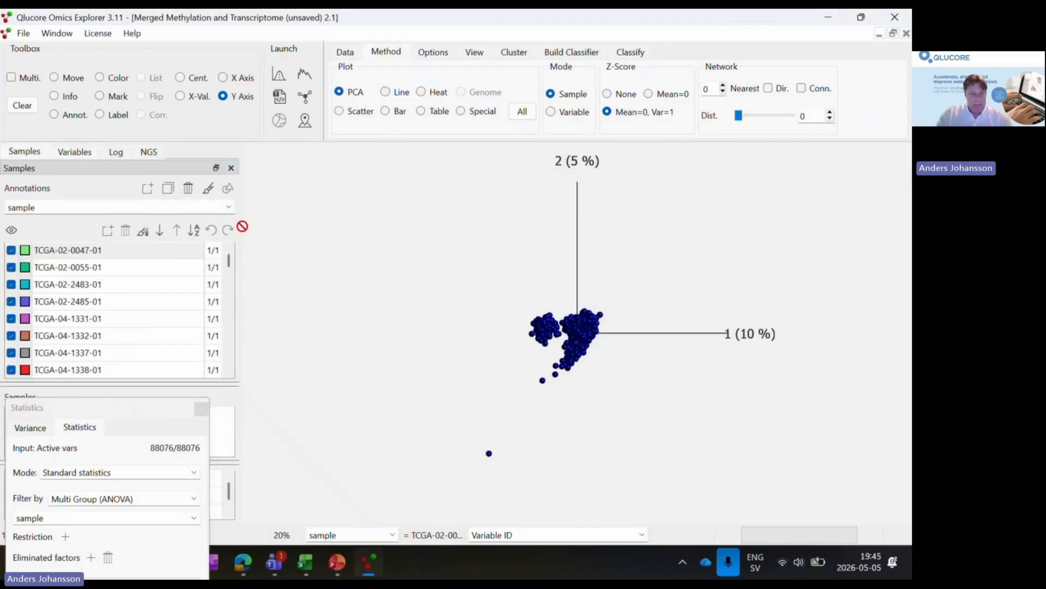
{"action": "left_click", "coordinate": [231, 210]}
{"action": "left_click", "coordinate": [217, 221]}
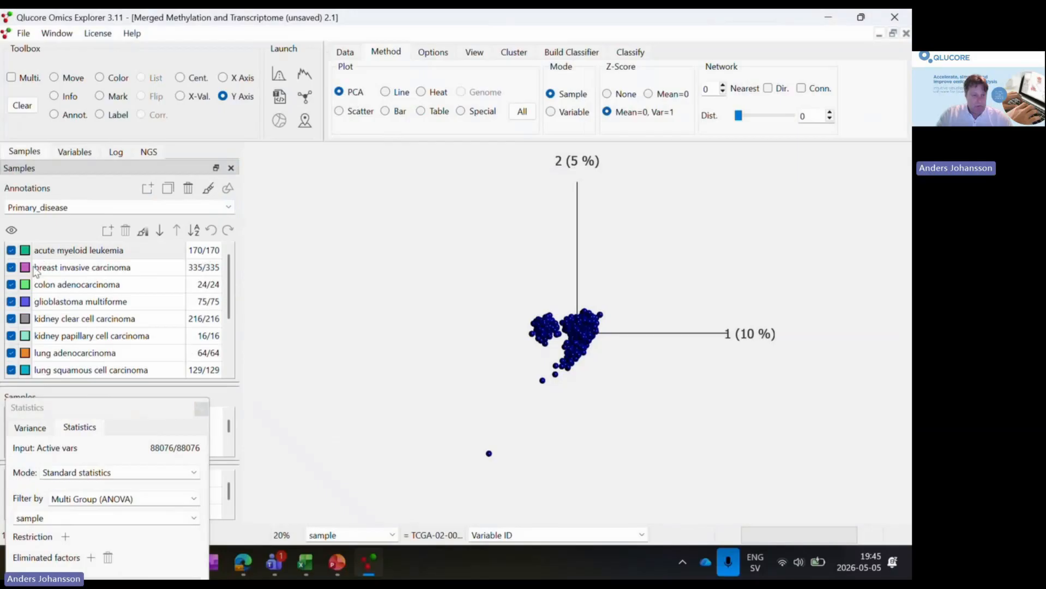
{"action": "right_click", "coordinate": [11, 251]}
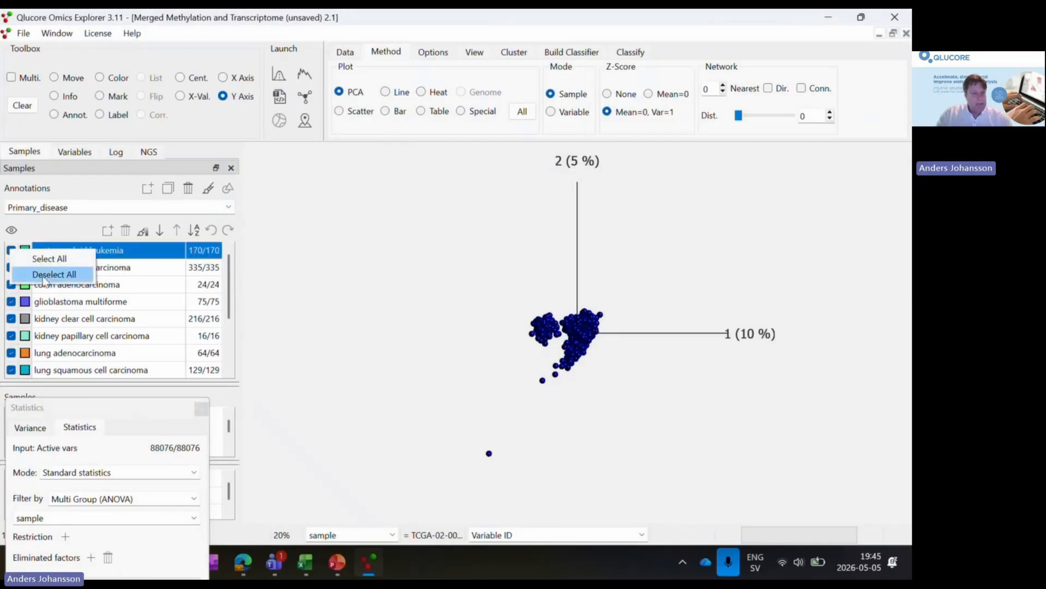
{"action": "left_click", "coordinate": [52, 276]}
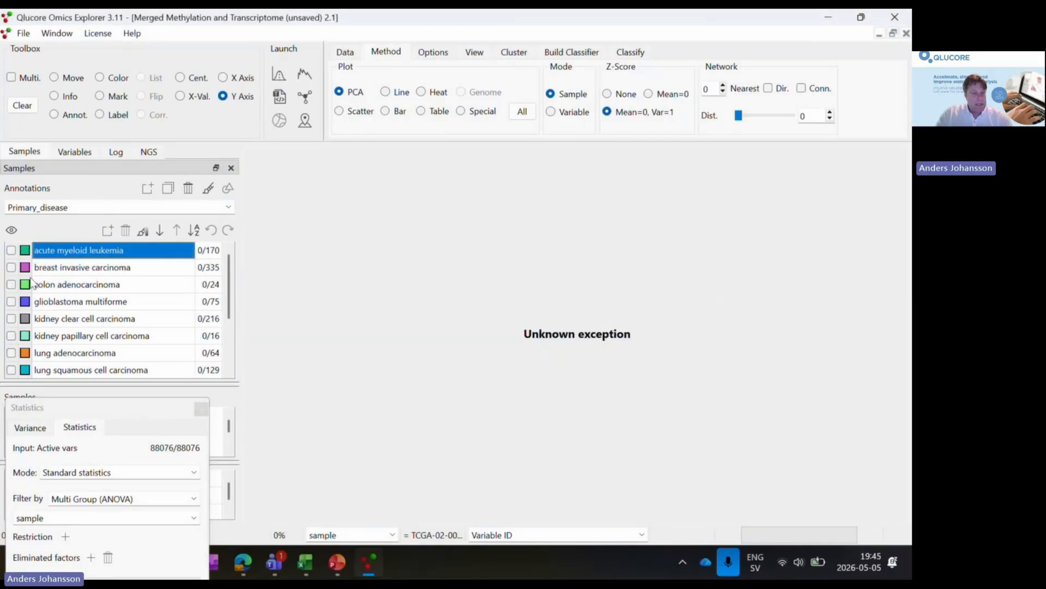
{"action": "left_click", "coordinate": [11, 268]}
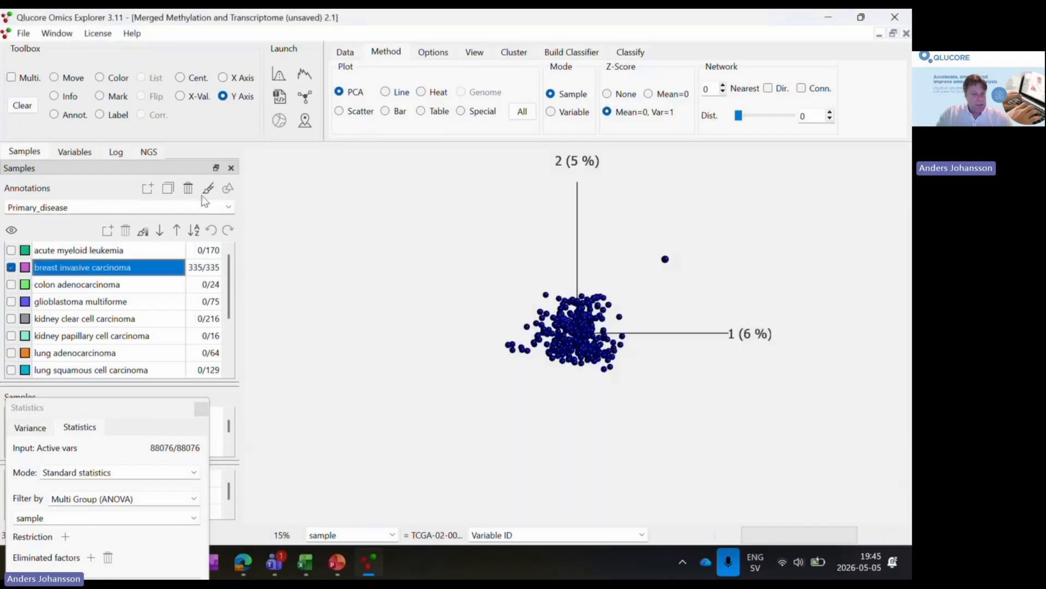
- Keep only Primary Tumor and Solid Tissue Normal samples and color the PCA plot by sample_type
{"action": "left_click", "coordinate": [229, 210]}
{"action": "left_click", "coordinate": [181, 264]}
{"action": "left_click", "coordinate": [12, 284]}
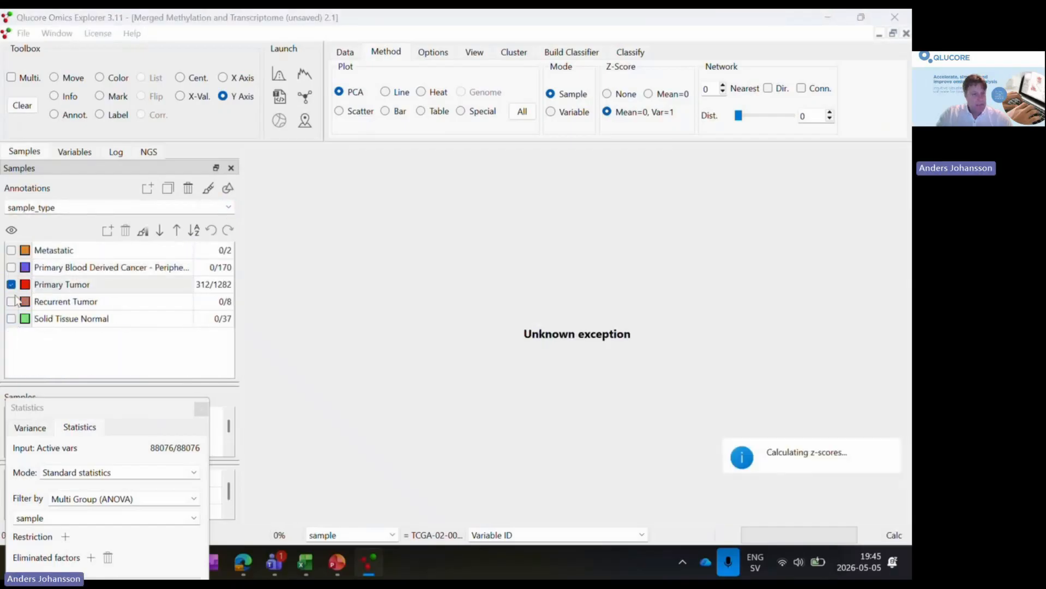
{"action": "left_click", "coordinate": [11, 318]}
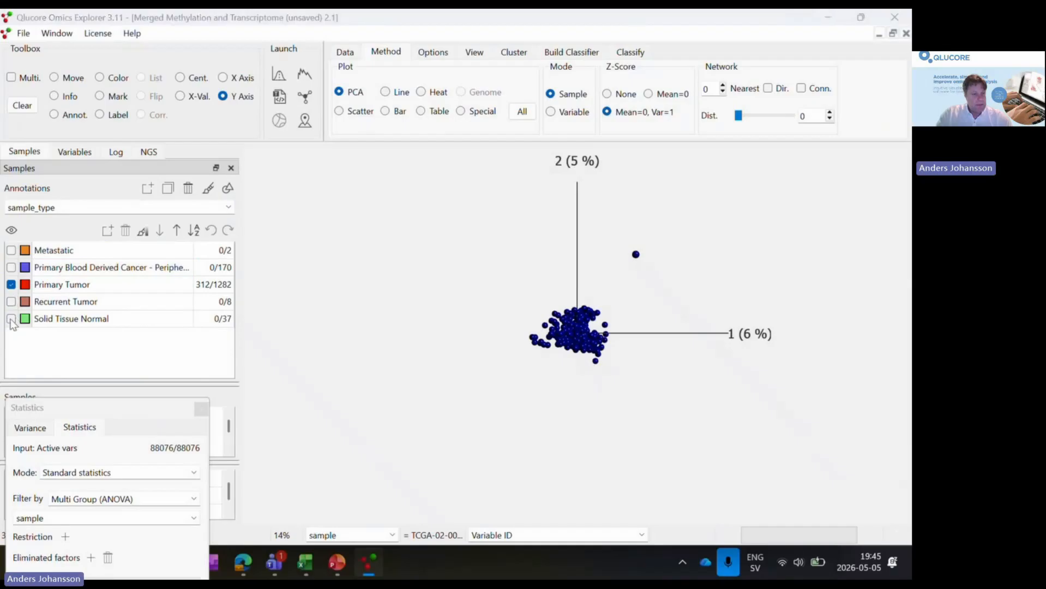
{"action": "left_click", "coordinate": [208, 188]}
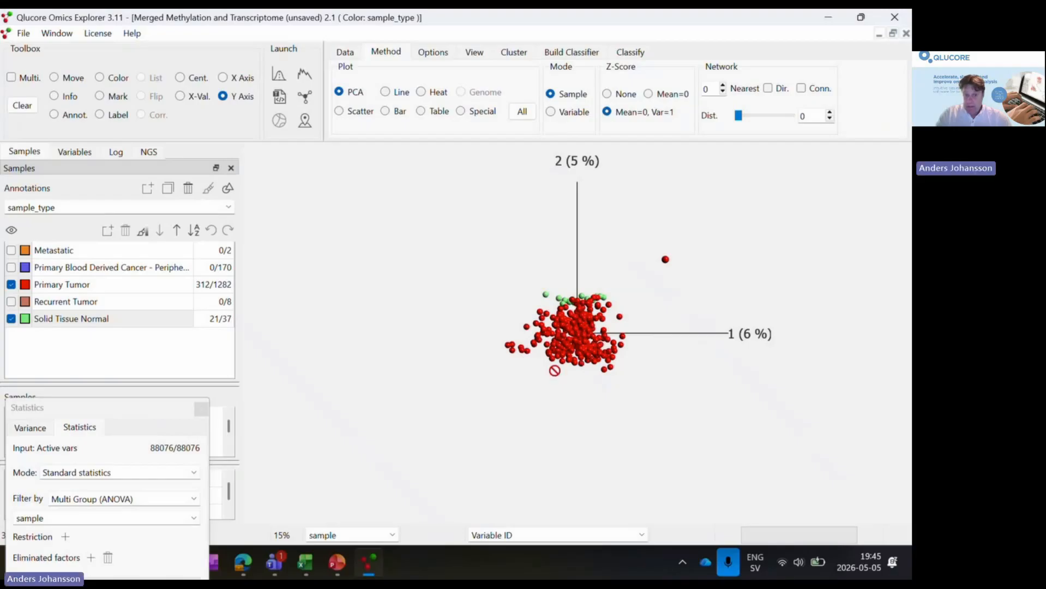
- Switch the PCA plot to Variable mode and add the Correlation (%) column to the IDs of the 53 most discriminating sites
{"action": "left_click", "coordinate": [551, 112]}
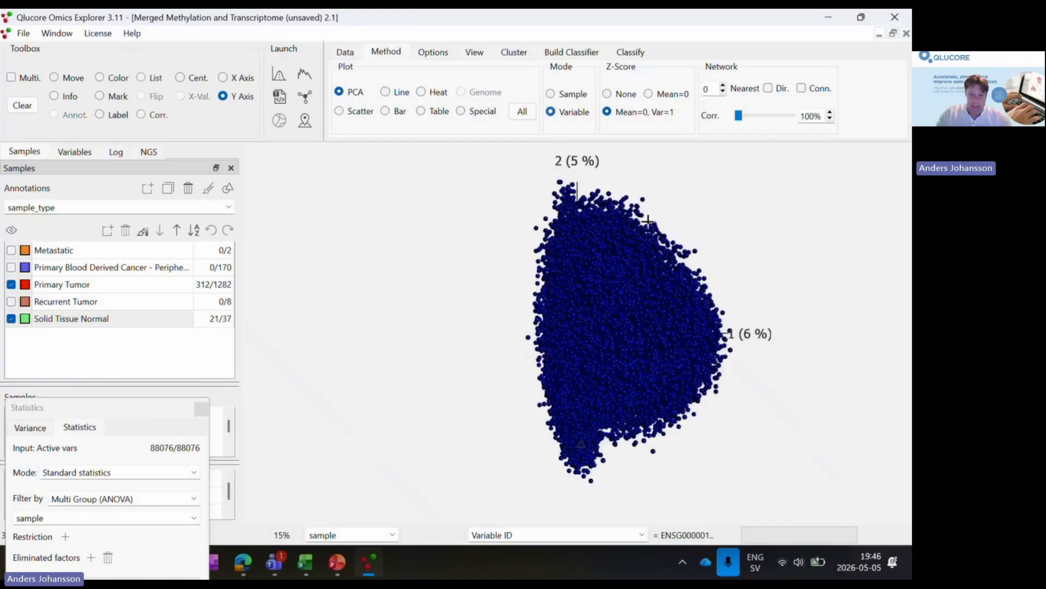
{"action": "left_click", "coordinate": [80, 150]}
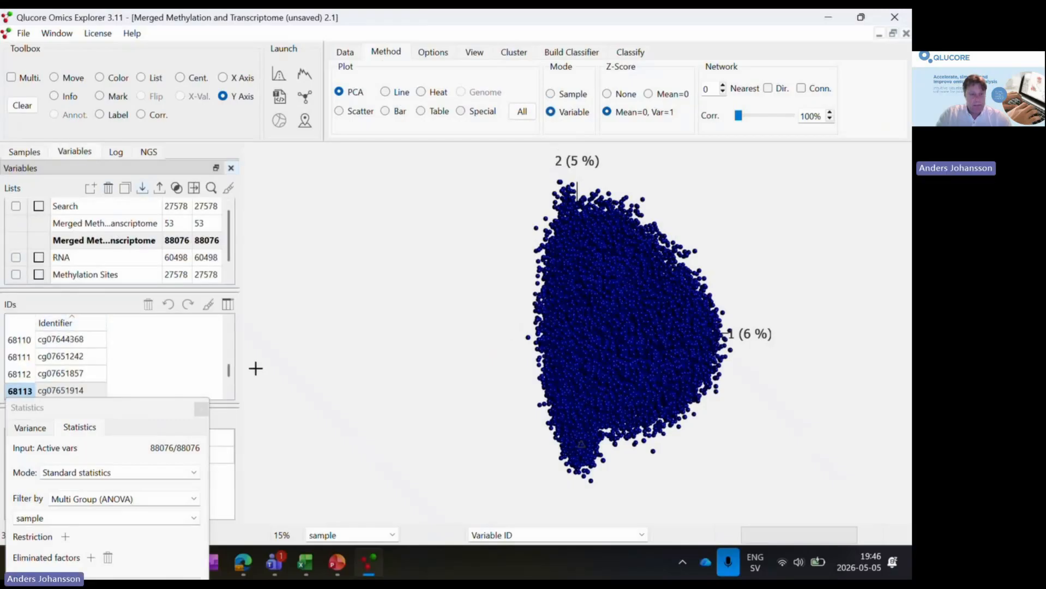
{"action": "left_click", "coordinate": [126, 259]}
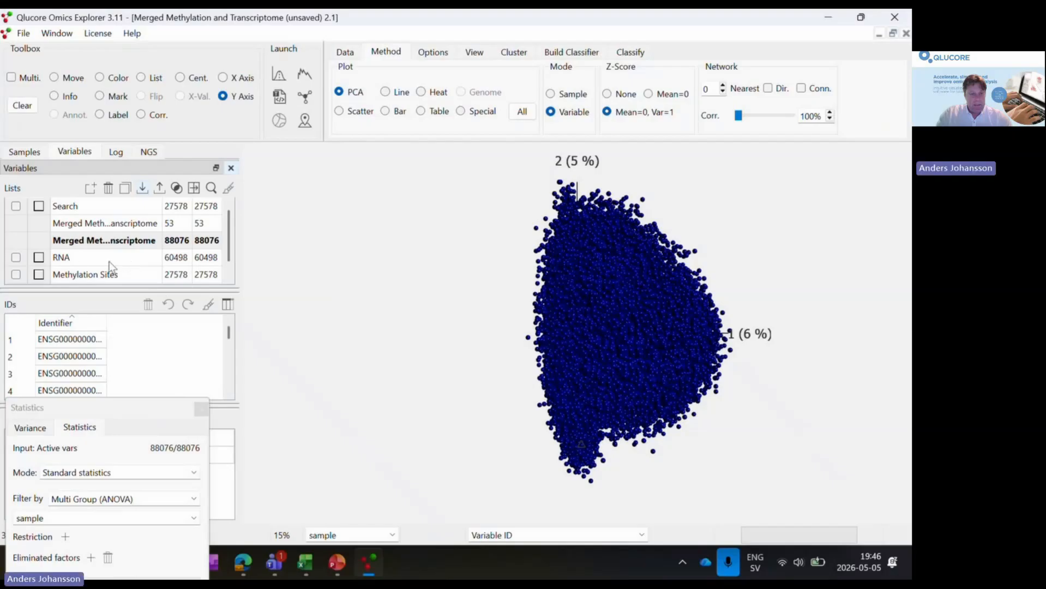
{"action": "scroll", "coordinate": [111, 266], "scroll_direction": "down", "scroll_amount": 1}
{"action": "left_click", "coordinate": [227, 304]}
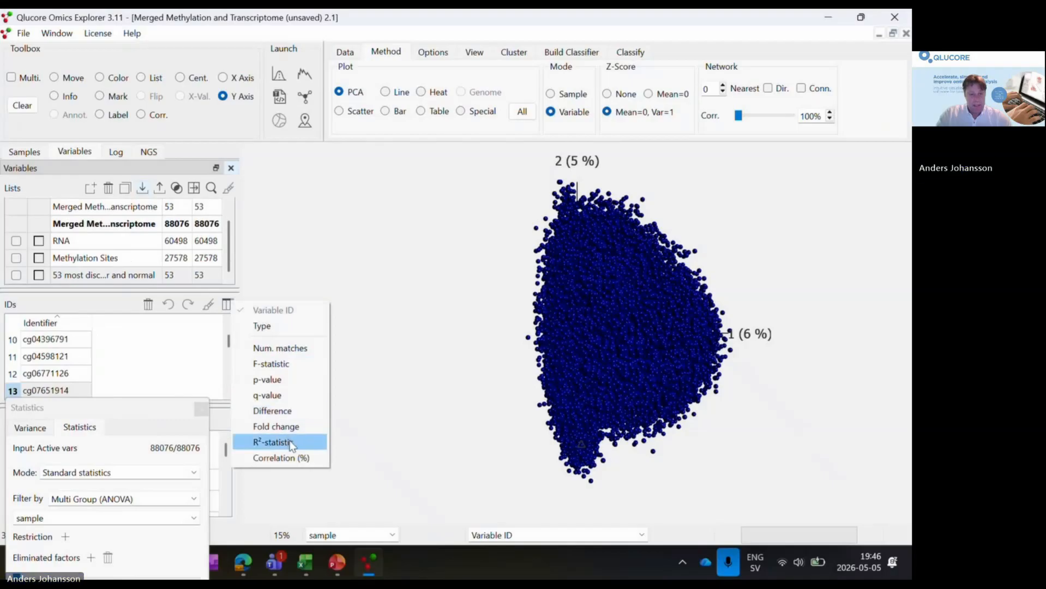
{"action": "left_click", "coordinate": [291, 458]}
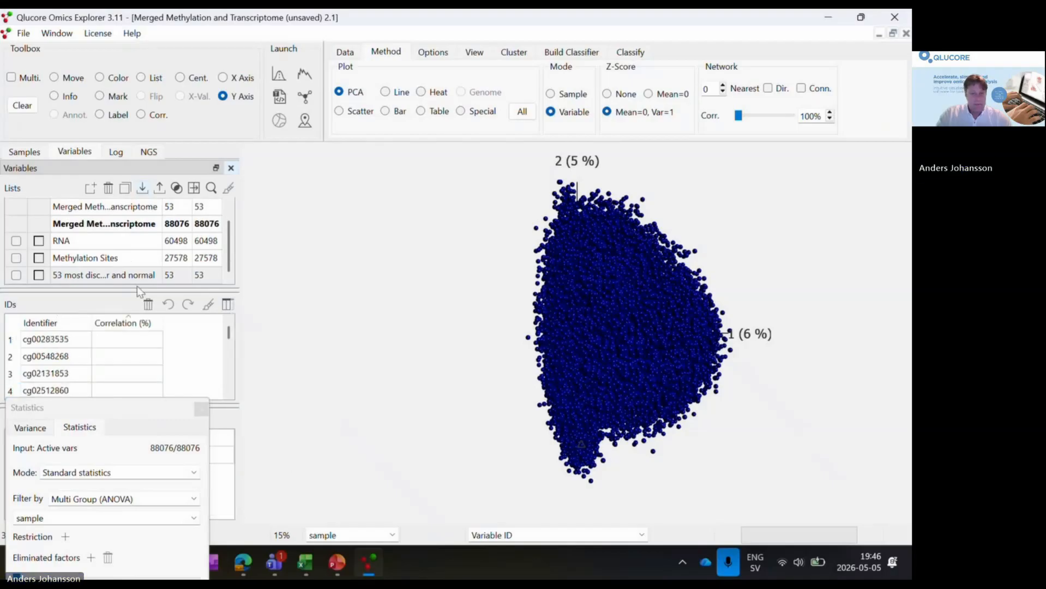
- Tile all four plot windows, including the new variable PCA plot
{"action": "left_click", "coordinate": [57, 33]}
{"action": "left_click", "coordinate": [121, 148]}
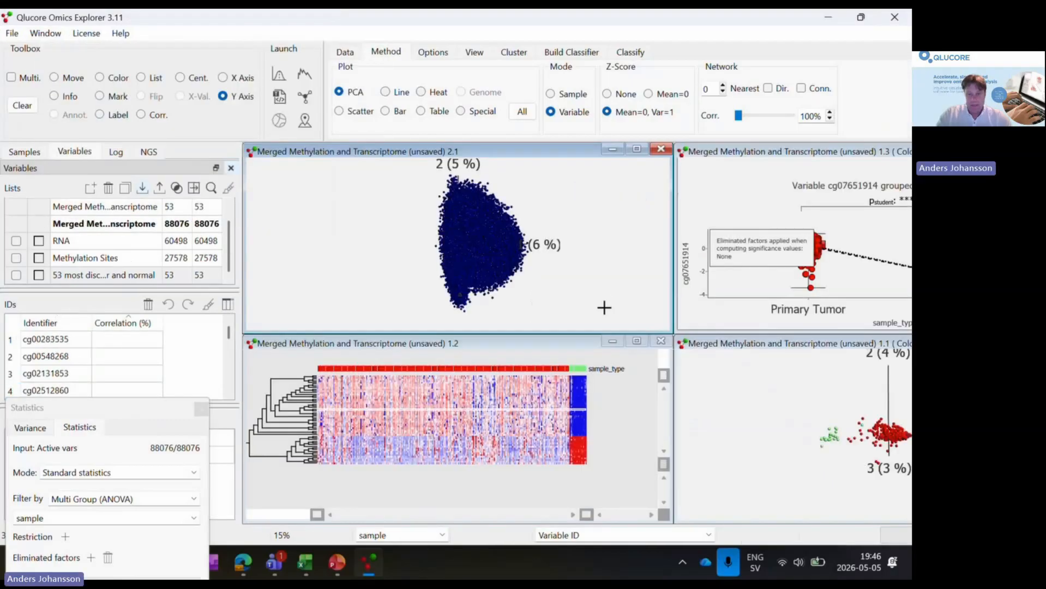
- Select site cg07651914 in the IDs of the discriminating sample PCA plot and copy its variable information to the clipboard
{"action": "left_click", "coordinate": [705, 349]}
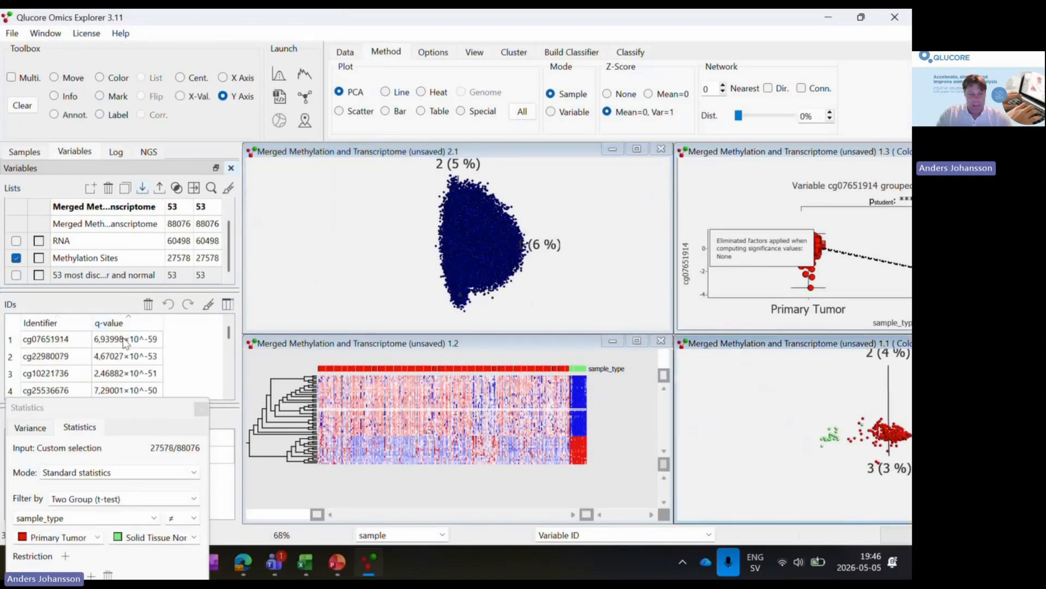
{"action": "left_click", "coordinate": [76, 341]}
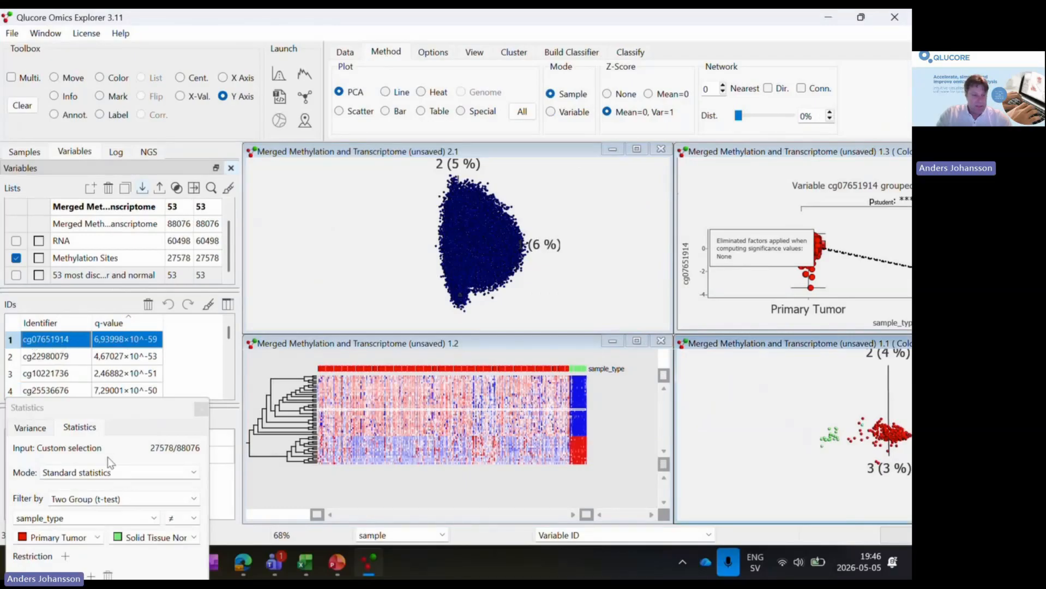
{"action": "left_click_drag", "start_coordinate": [131, 407], "coordinate": [520, 436]}
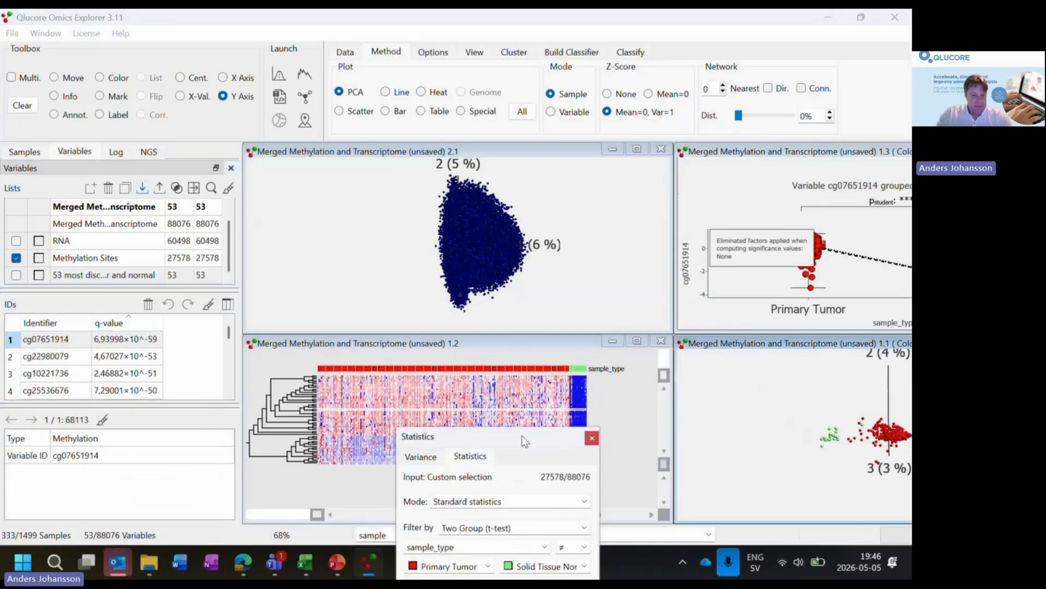
{"action": "right_click", "coordinate": [101, 454]}
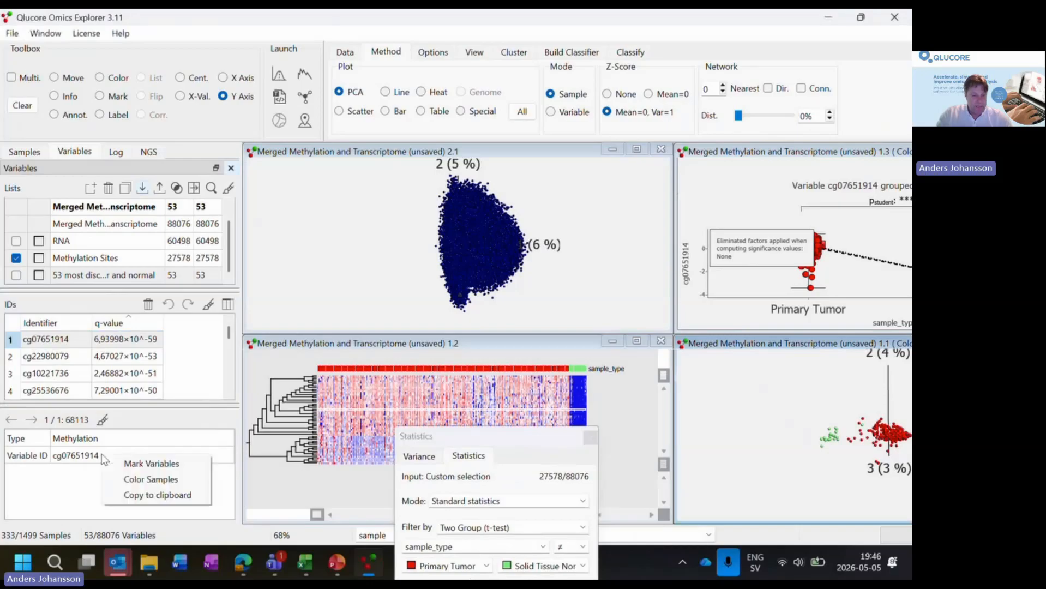
{"action": "left_click", "coordinate": [154, 497]}
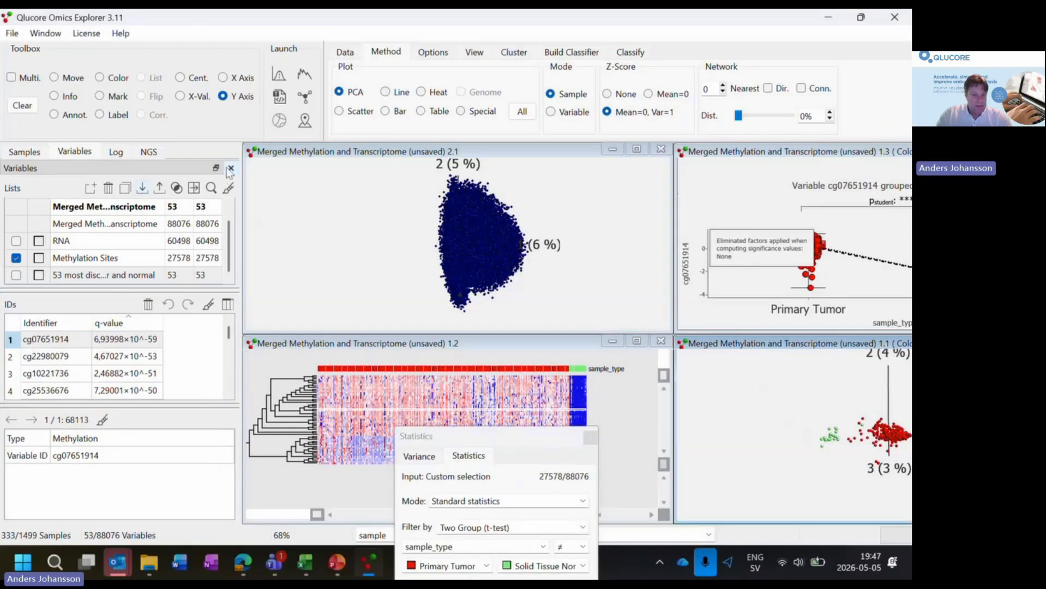
- Search the variable lists by Variable ID for cg07651914
{"action": "left_click", "coordinate": [212, 188]}
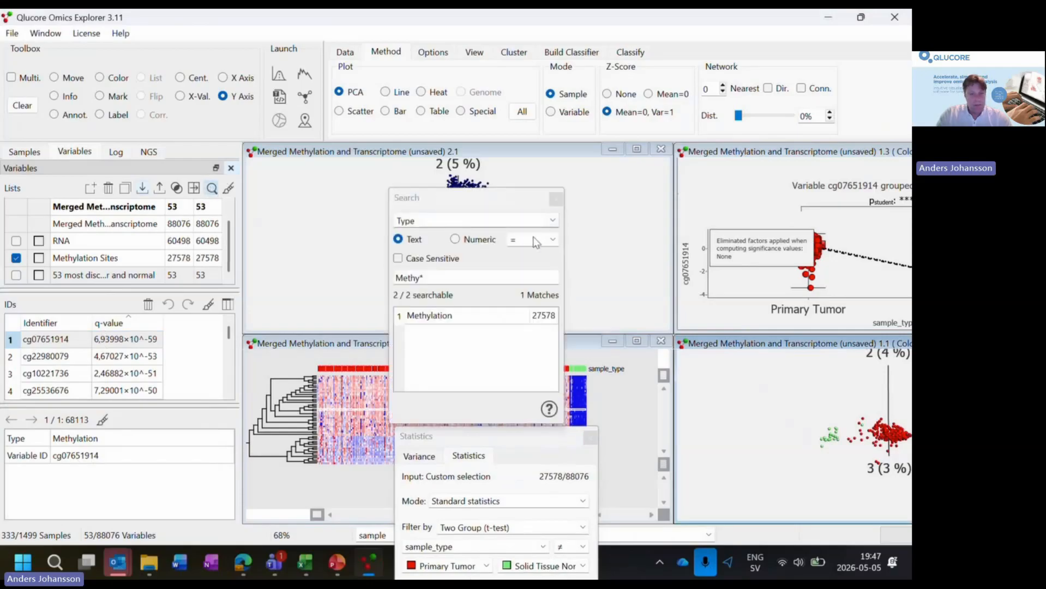
{"action": "left_click", "coordinate": [553, 220]}
{"action": "left_click", "coordinate": [537, 247]}
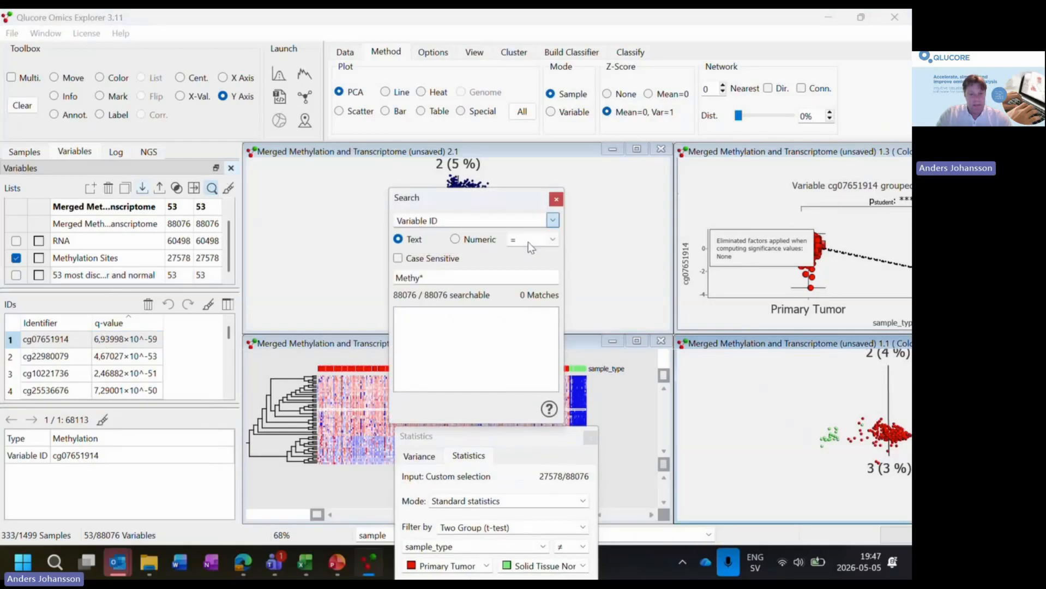
{"action": "left_click", "coordinate": [497, 280]}
{"action": "key", "text": "ctrl+a"}
{"action": "key", "text": "ctrl+v"}
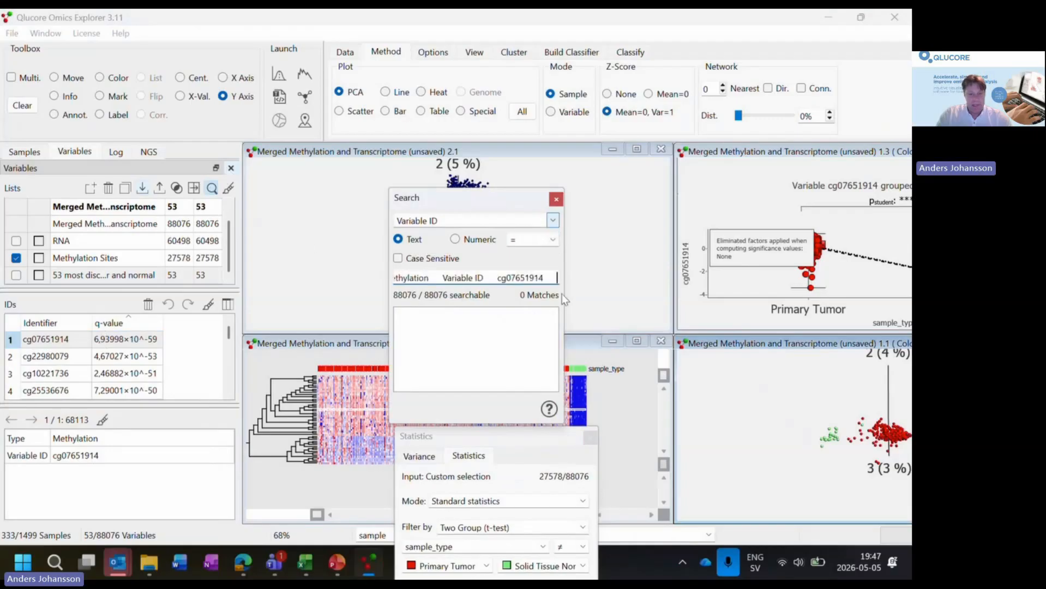
{"action": "left_click_drag", "start_coordinate": [498, 278], "coordinate": [315, 266]}
{"action": "key", "text": "BackSpace"}
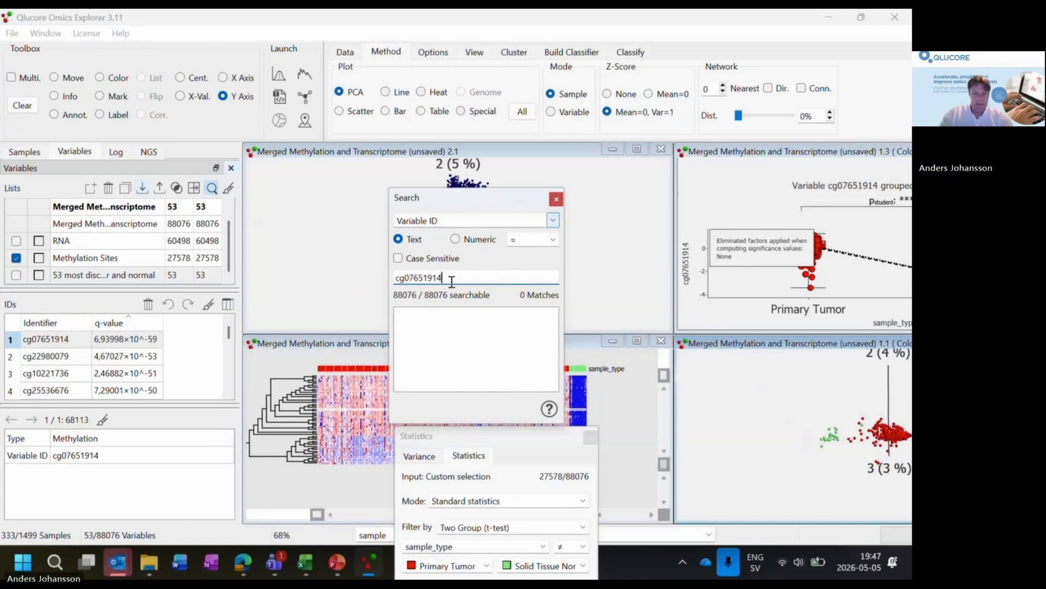
{"action": "key", "text": "Return"}
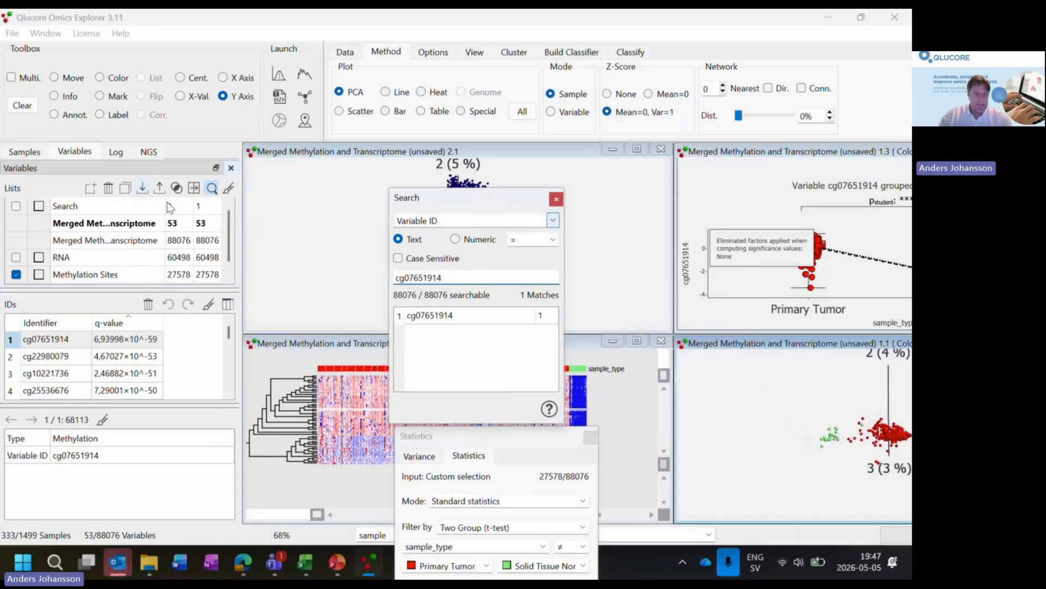
- Duplicate the Search list, rename the copy cg07651914, and close the search
{"action": "left_click", "coordinate": [120, 206]}
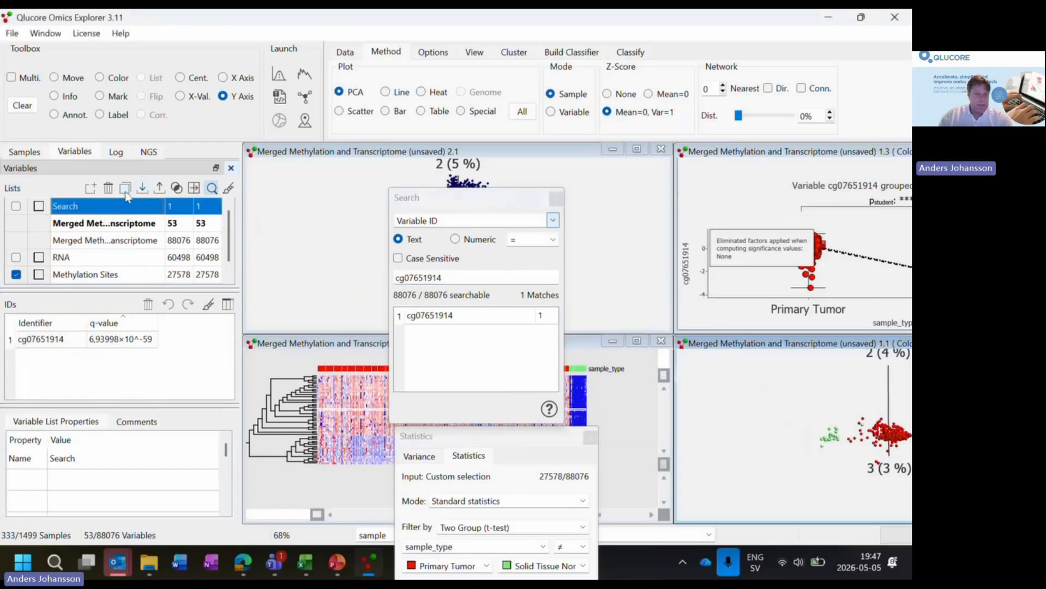
{"action": "left_click", "coordinate": [124, 191]}
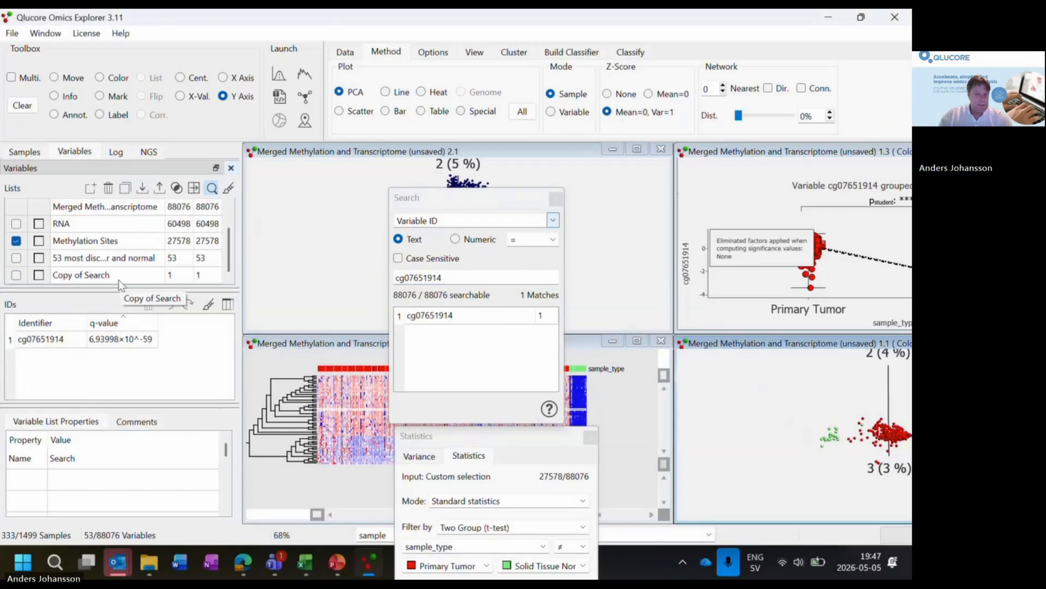
{"action": "left_click", "coordinate": [120, 280]}
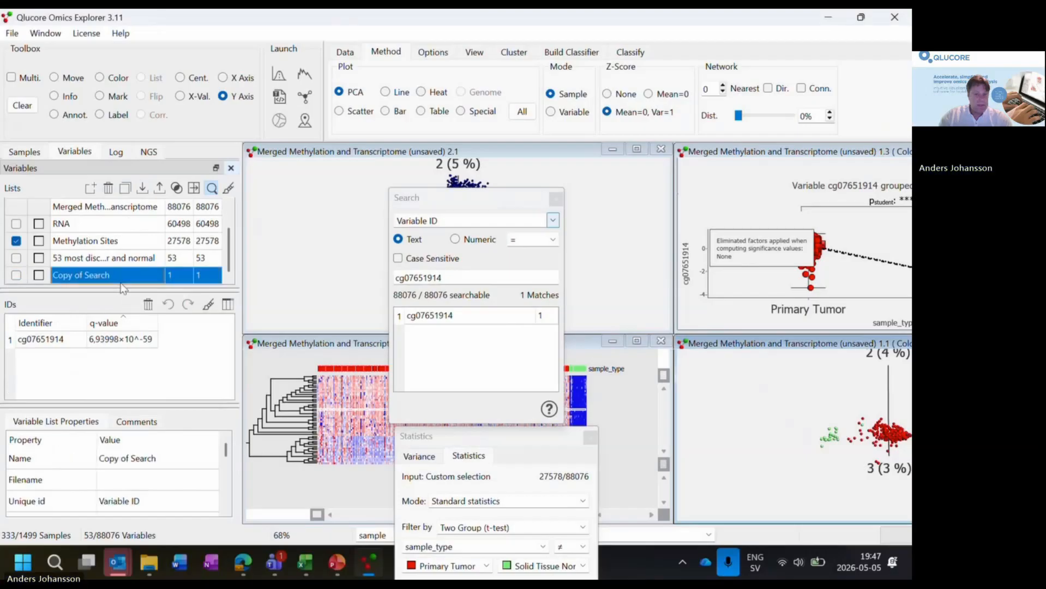
{"action": "double_click", "coordinate": [121, 281]}
{"action": "key", "text": "ctrl+v"}
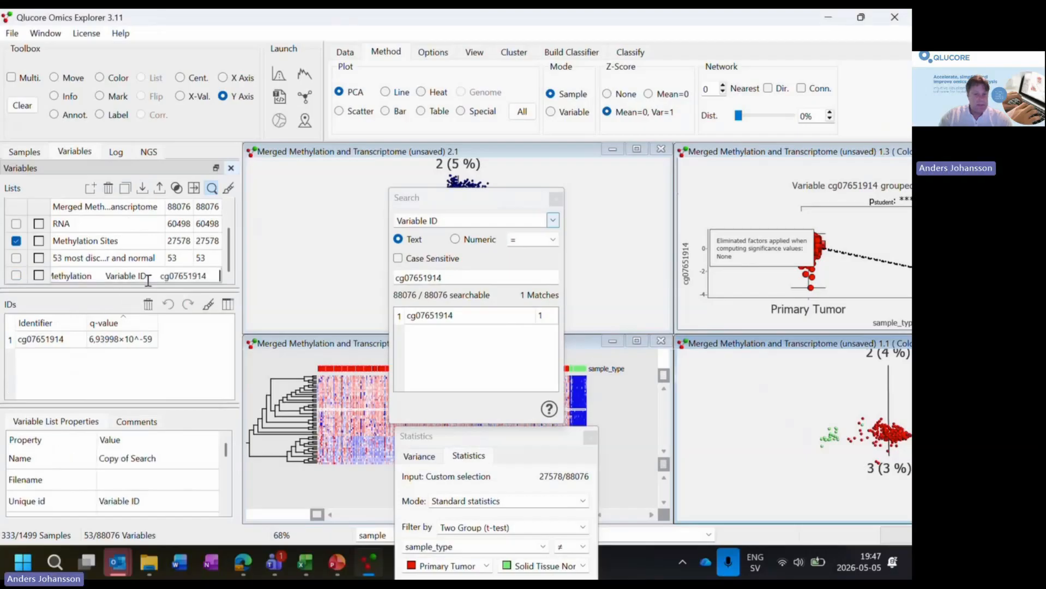
{"action": "left_click_drag", "start_coordinate": [160, 276], "coordinate": [3, 277]}
{"action": "key", "text": "BackSpace"}
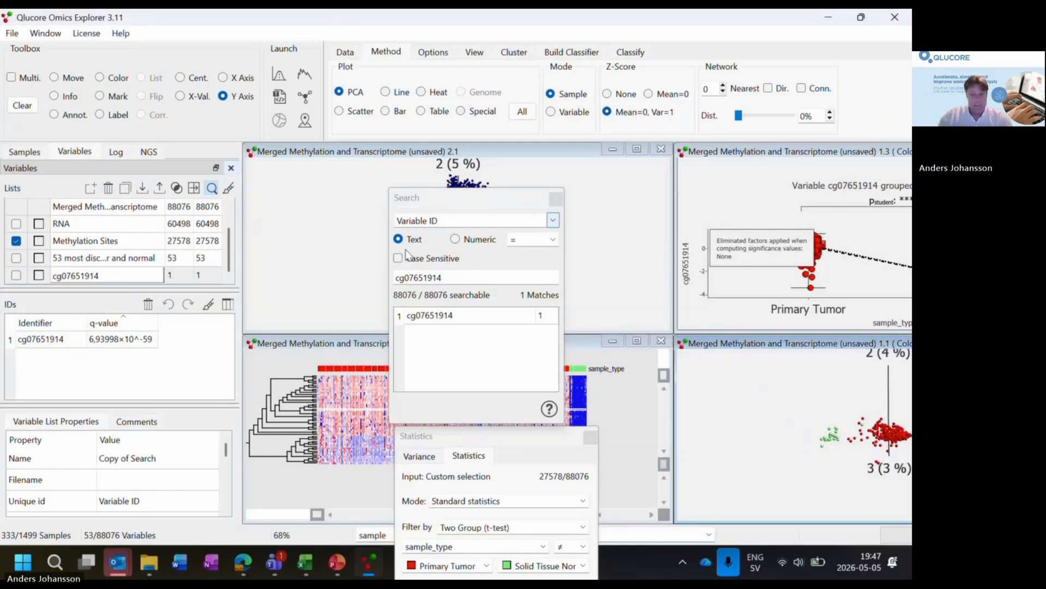
{"action": "left_click", "coordinate": [556, 199]}
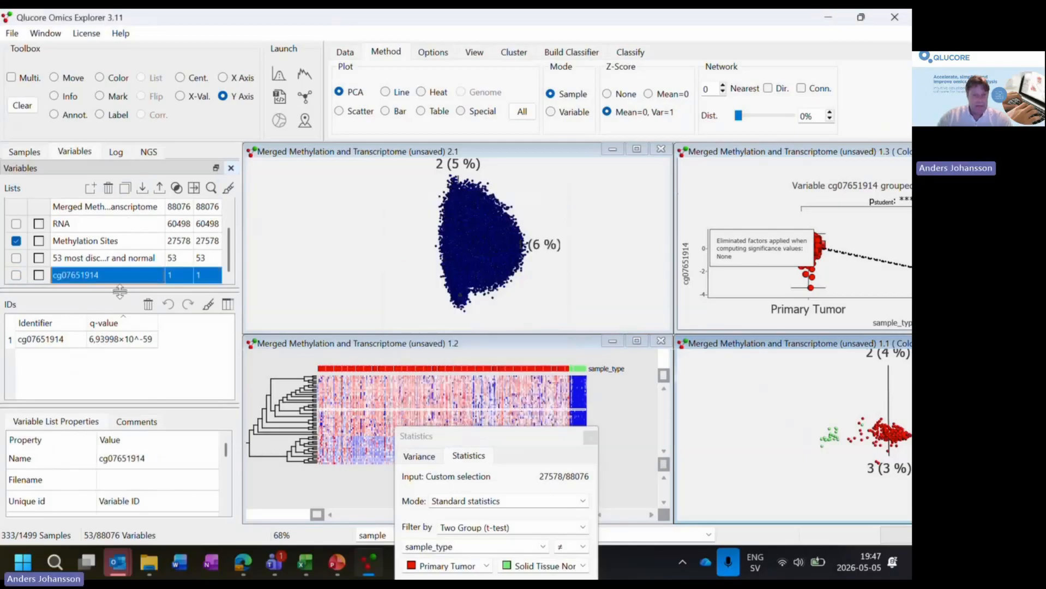
- Maximize the variable PCA plot and color the RNA variable list yellow
{"action": "left_click", "coordinate": [645, 154]}
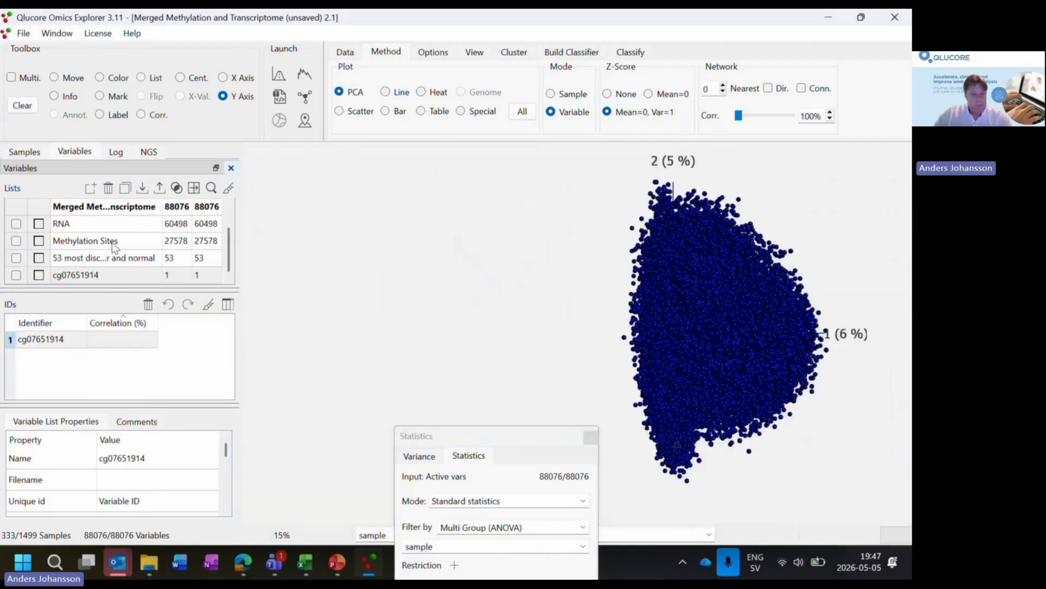
{"action": "left_click", "coordinate": [40, 224]}
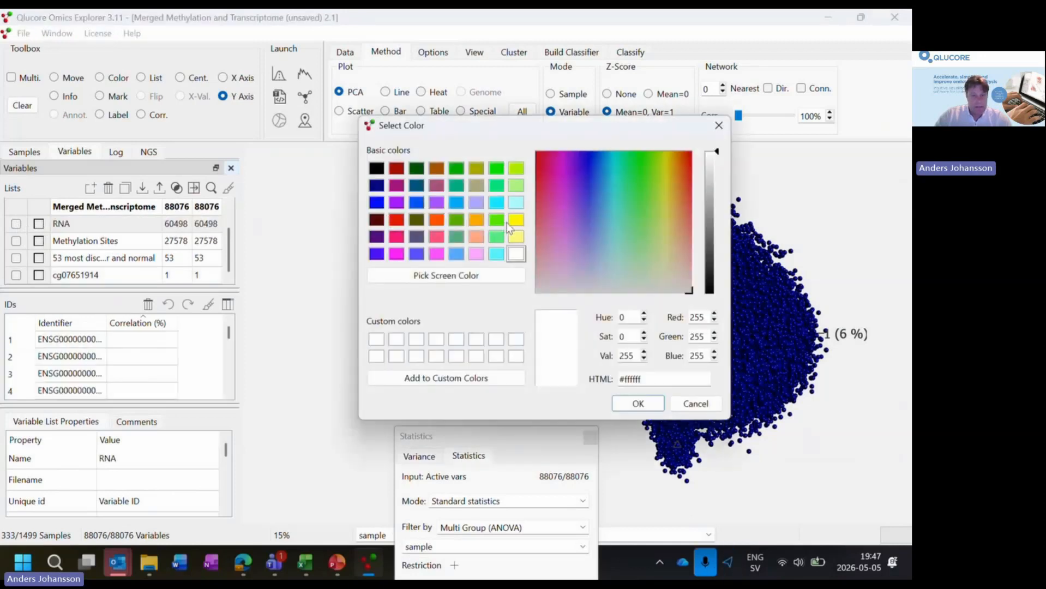
{"action": "left_click", "coordinate": [511, 222]}
{"action": "left_click", "coordinate": [638, 403]}
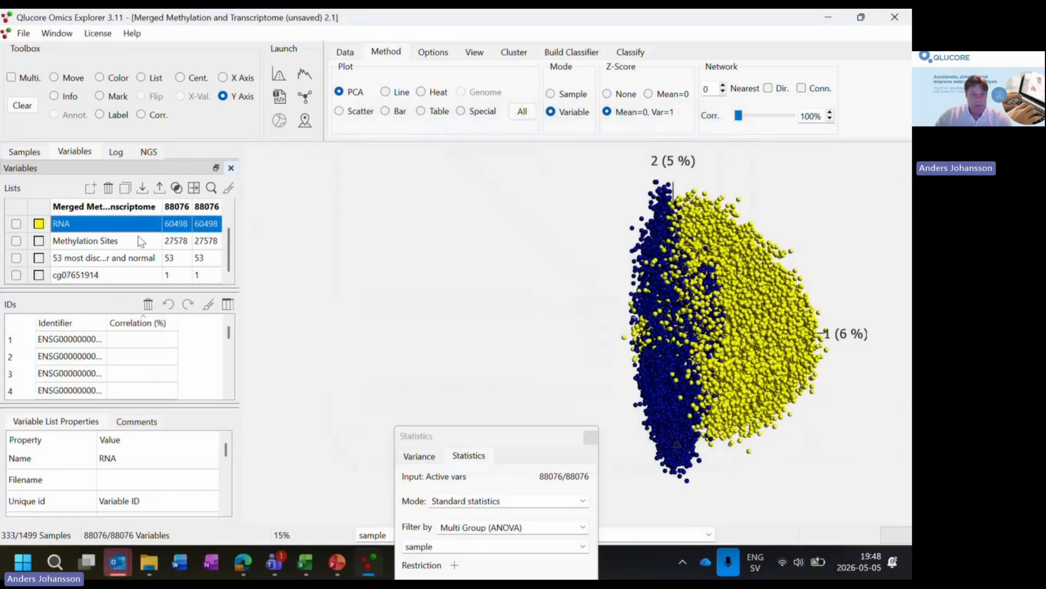
- Color the Methylation Sites variable list red in the variable PCA plot
{"action": "left_click", "coordinate": [135, 241]}
{"action": "left_click", "coordinate": [39, 242]}
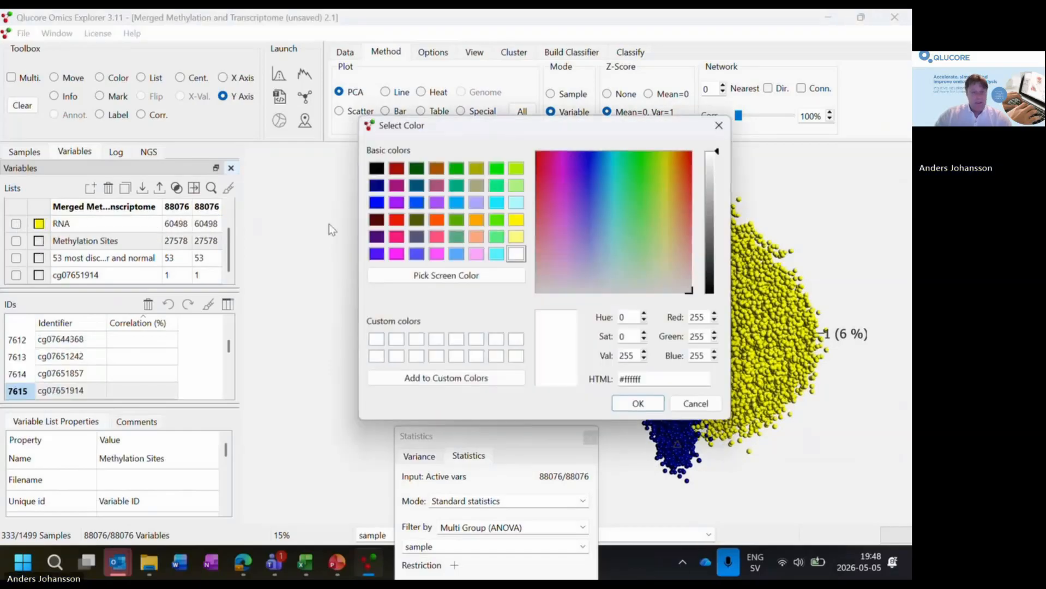
{"action": "left_click", "coordinate": [397, 220]}
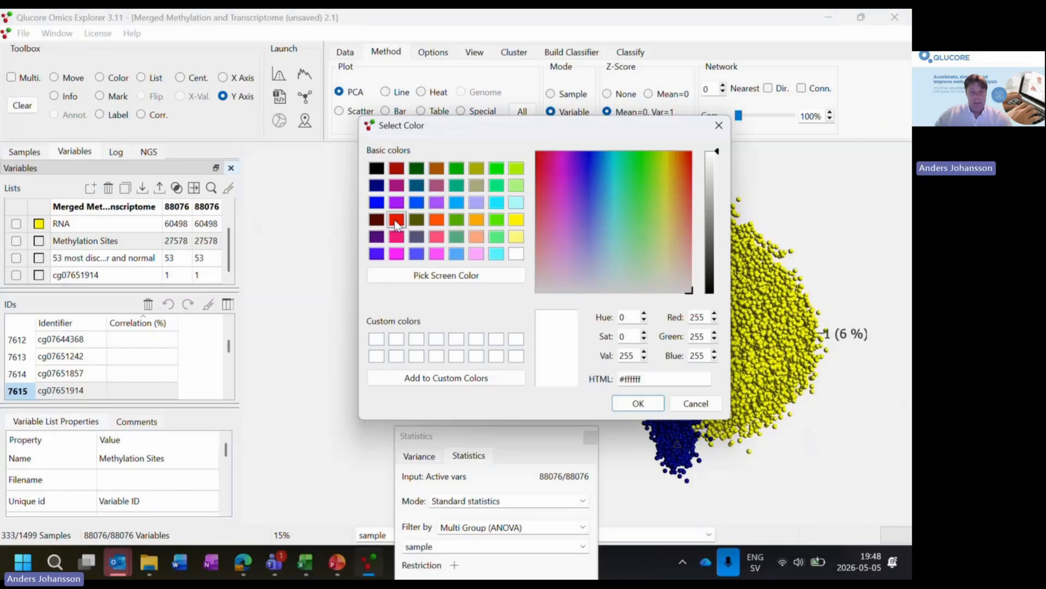
{"action": "left_click", "coordinate": [637, 405]}
{"action": "left_click", "coordinate": [215, 241]}
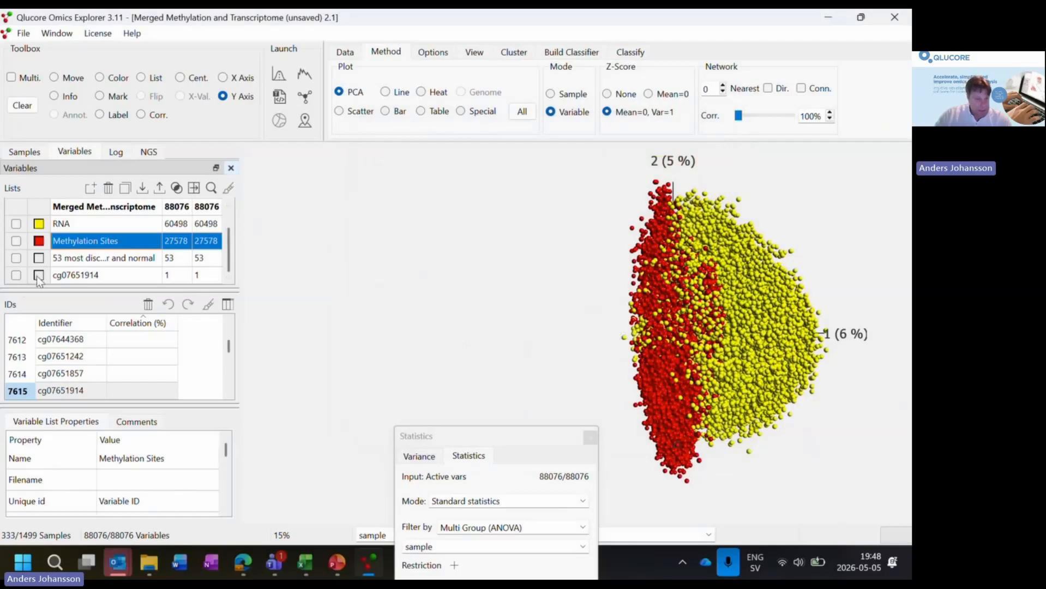
- Restrict the variable PCA plot to the cg07651914 list and remove the mark from its single point
{"action": "left_click", "coordinate": [16, 276]}
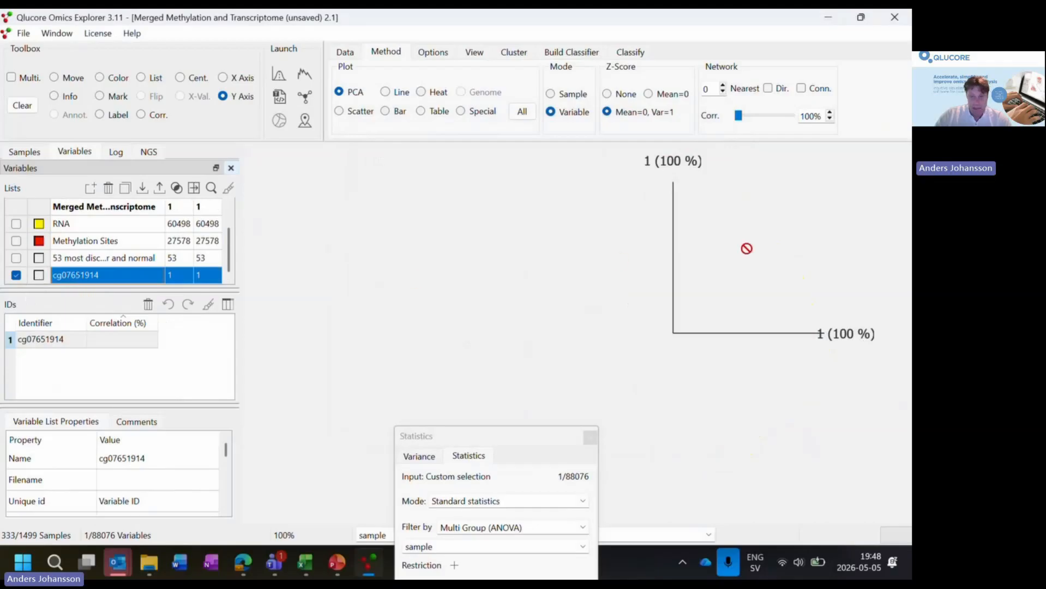
{"action": "left_click", "coordinate": [54, 77]}
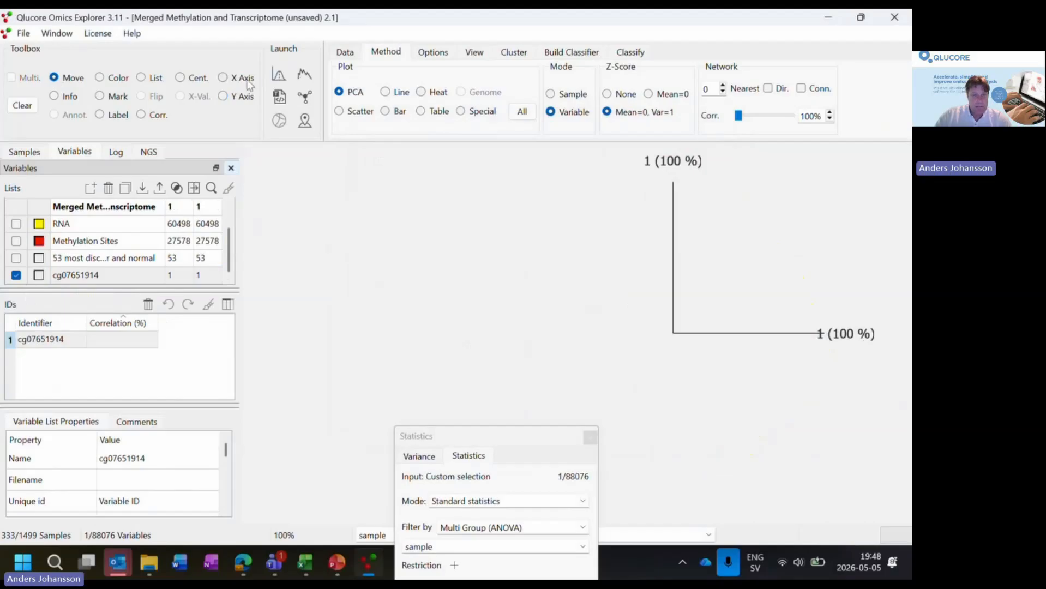
{"action": "left_click_drag", "start_coordinate": [715, 200], "coordinate": [723, 268]}
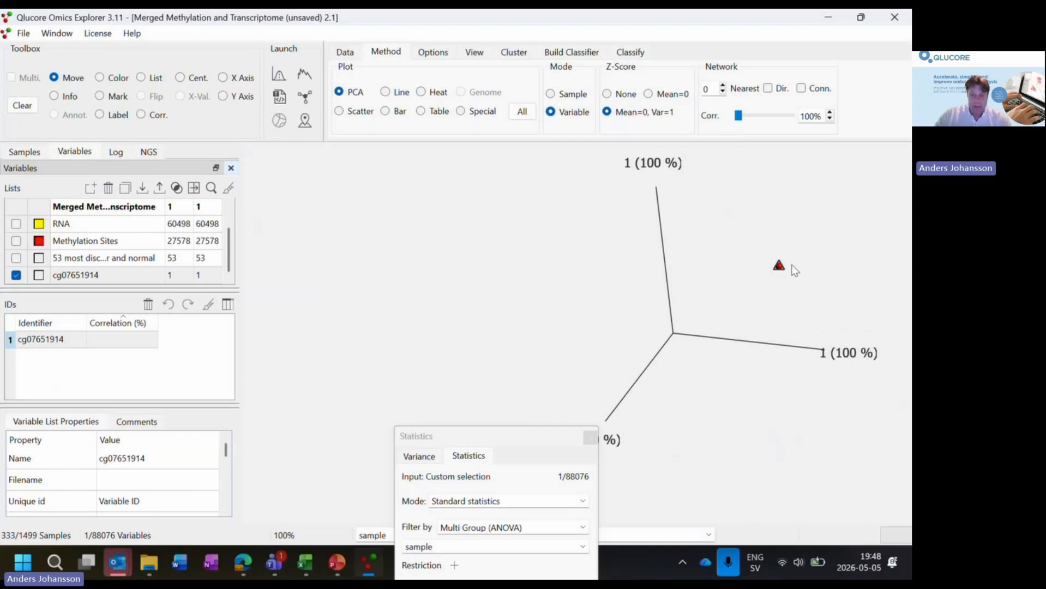
{"action": "left_click", "coordinate": [99, 96]}
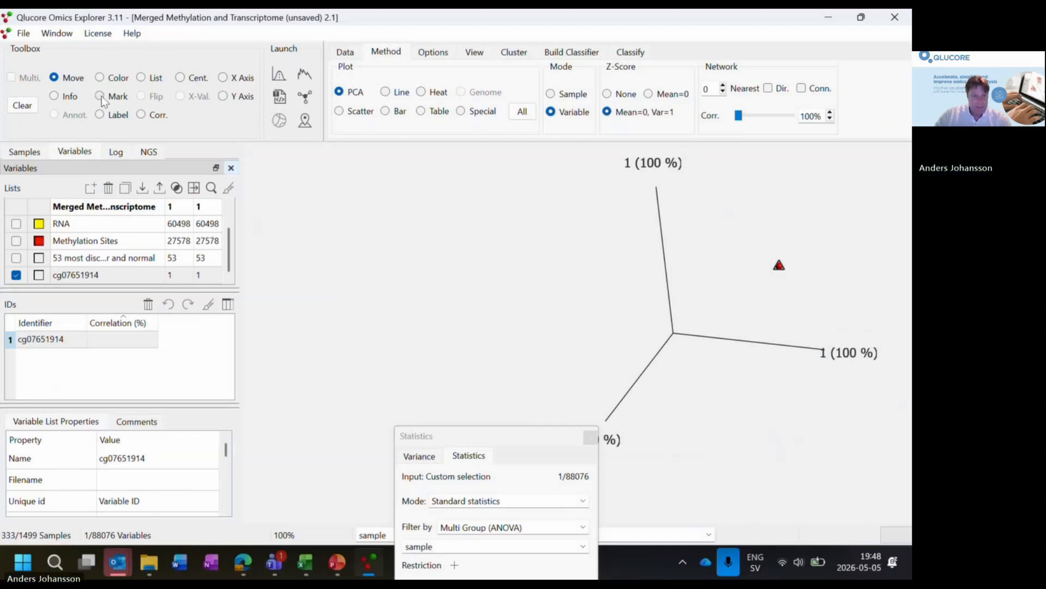
{"action": "mouse_move", "coordinate": [767, 260]}
{"action": "left_mouse_down"}
{"action": "mouse_move", "coordinate": [788, 281]}
{"action": "mouse_move", "coordinate": [771, 232]}
{"action": "mouse_move", "coordinate": [758, 264]}
{"action": "left_mouse_up"}
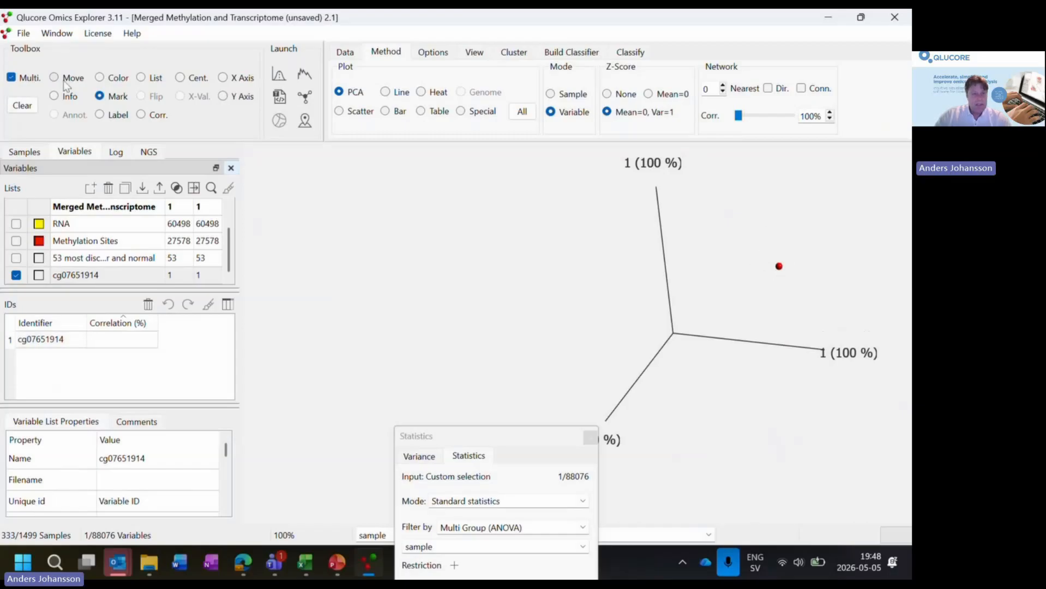
- Make cg07651914 the reference for correlated variables and label its point in the plot
{"action": "left_click", "coordinate": [142, 116]}
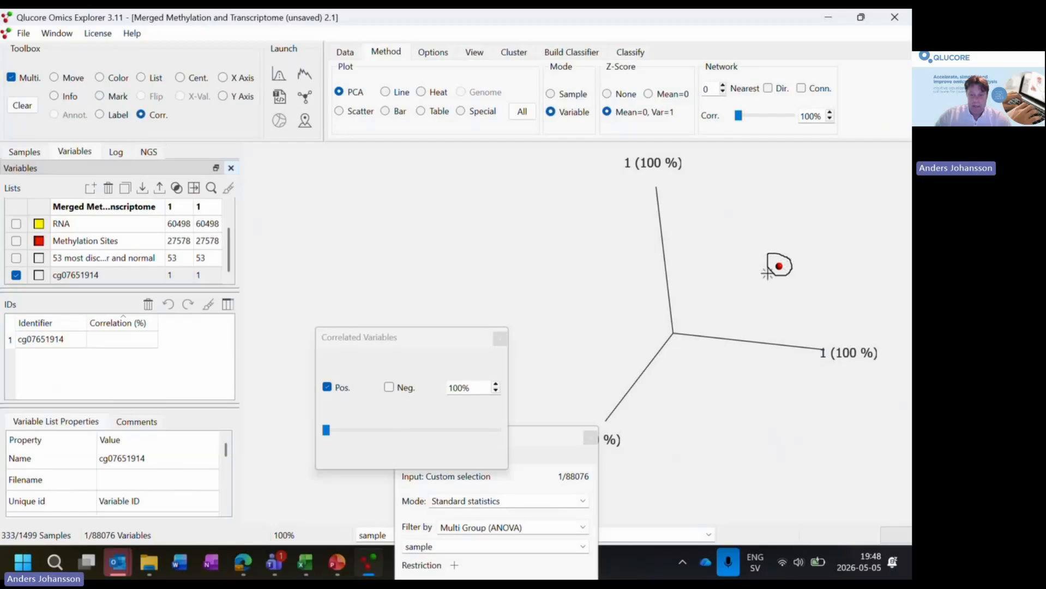
{"action": "left_click", "coordinate": [779, 266]}
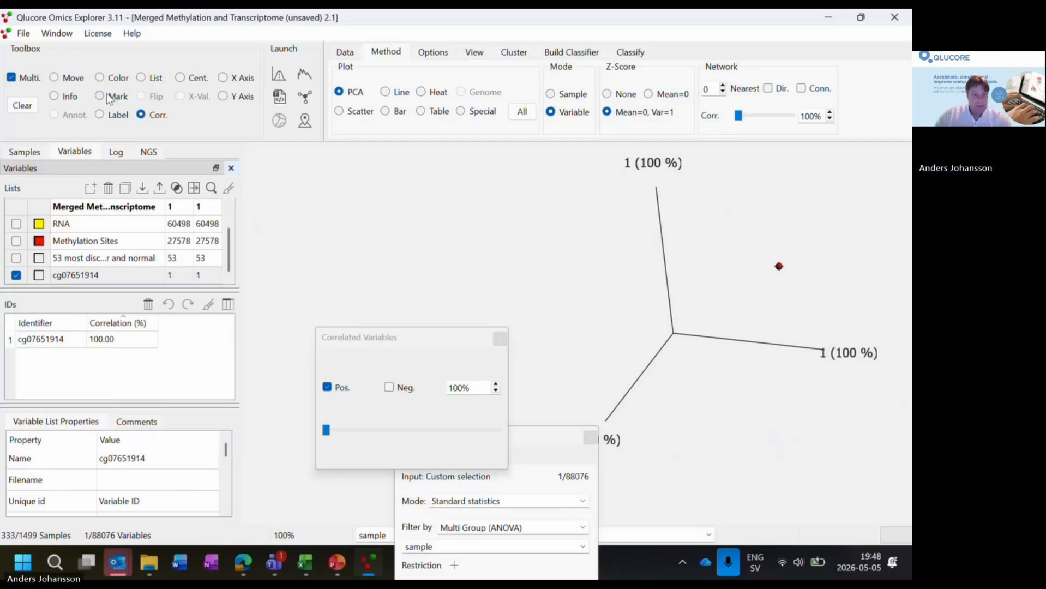
{"action": "left_click", "coordinate": [100, 117]}
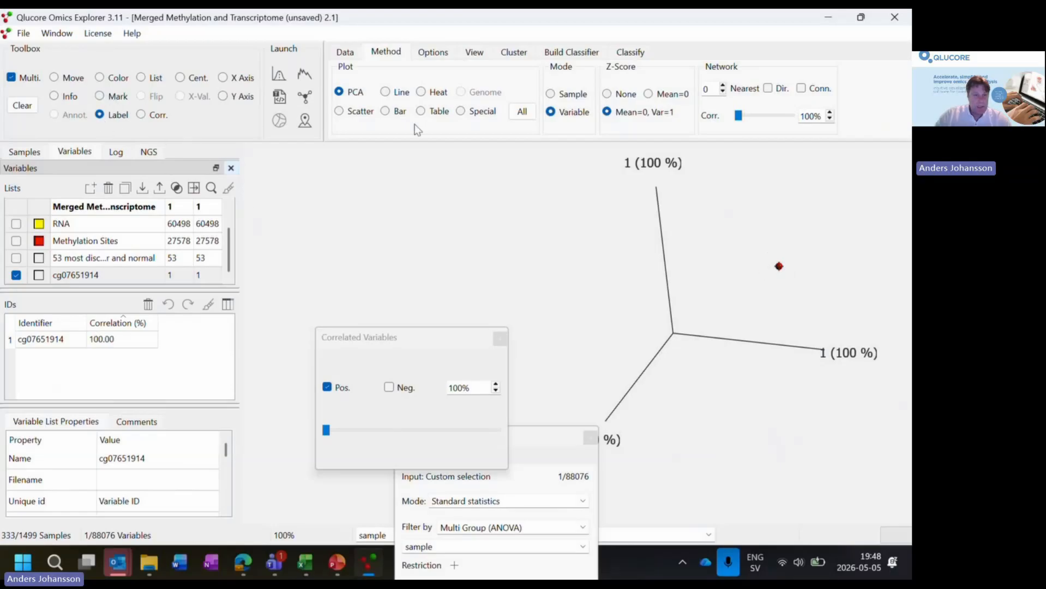
{"action": "mouse_move", "coordinate": [803, 293]}
{"action": "left_mouse_down"}
{"action": "mouse_move", "coordinate": [759, 230]}
{"action": "mouse_move", "coordinate": [794, 224]}
{"action": "mouse_move", "coordinate": [806, 243]}
{"action": "left_mouse_up"}
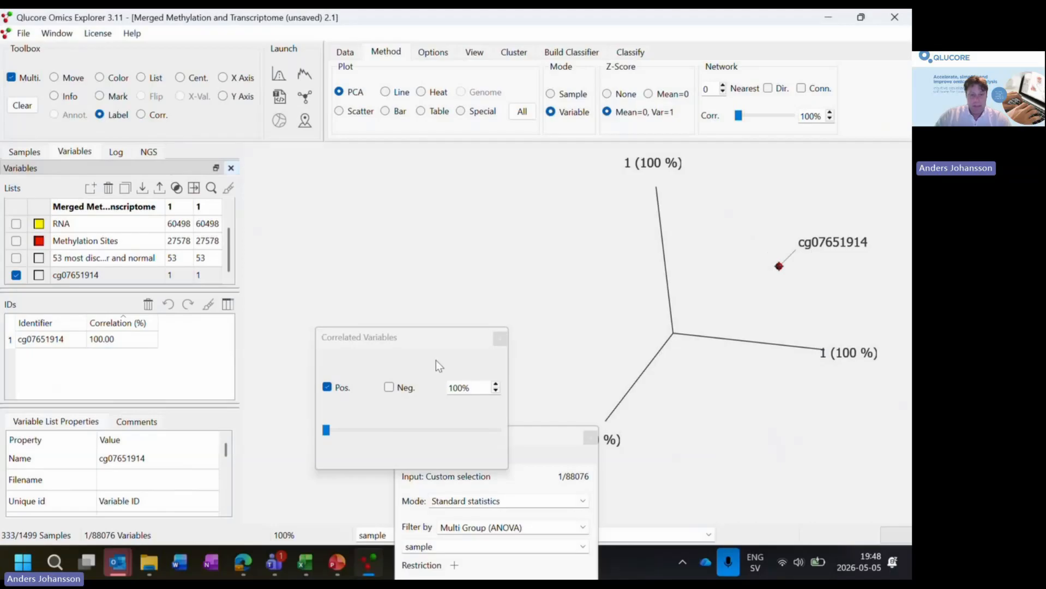
- Include negatively correlated variables, lower the correlation threshold for cg07651914 to 71%, and move the Correlated Variables dialog clear of the plot
{"action": "left_click", "coordinate": [389, 387]}
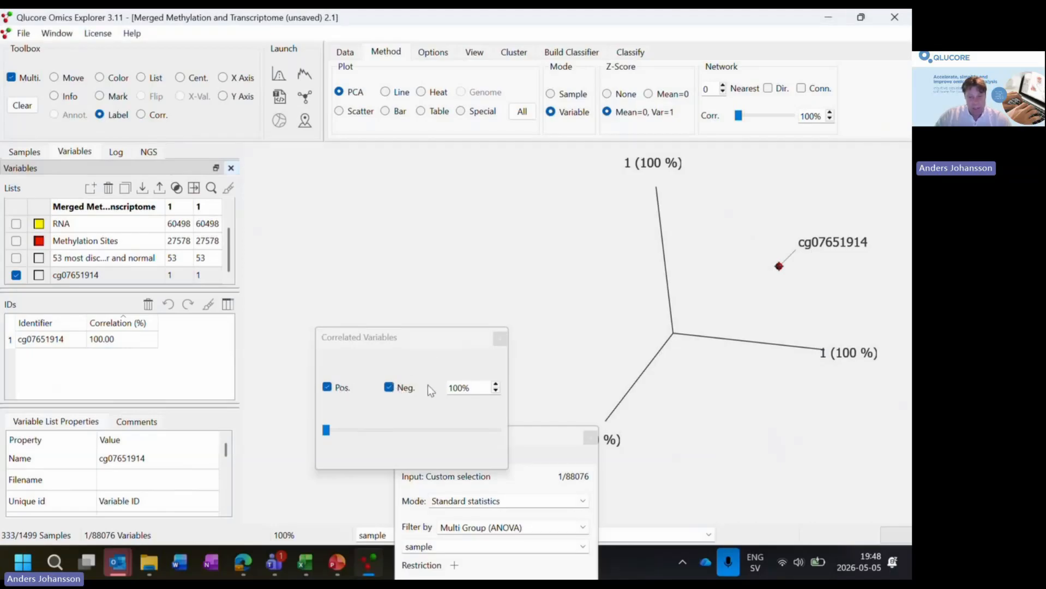
{"action": "left_click_drag", "start_coordinate": [326, 432], "coordinate": [377, 440]}
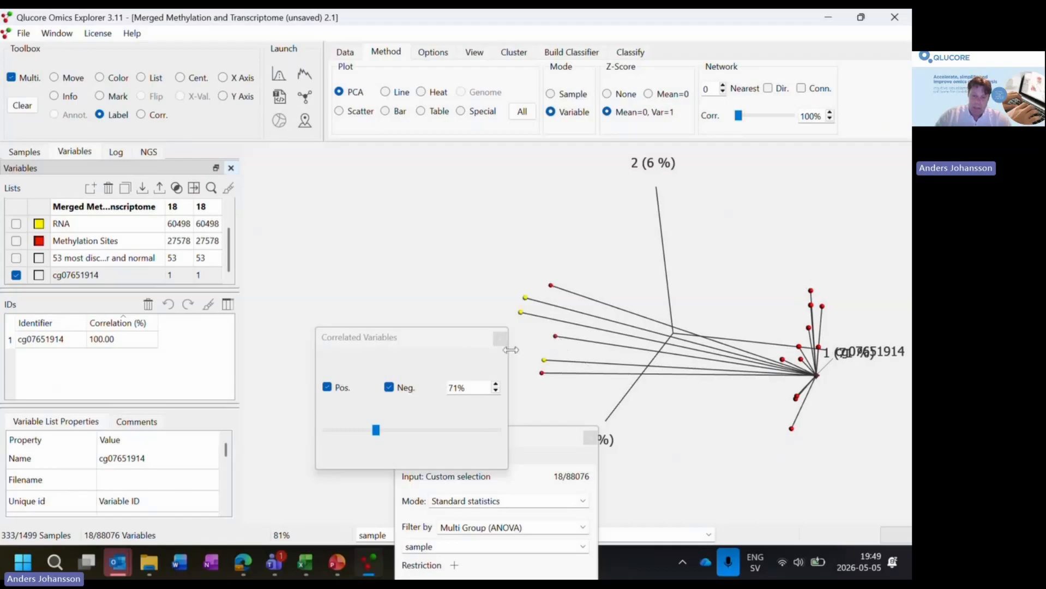
{"action": "left_click_drag", "start_coordinate": [436, 339], "coordinate": [376, 316]}
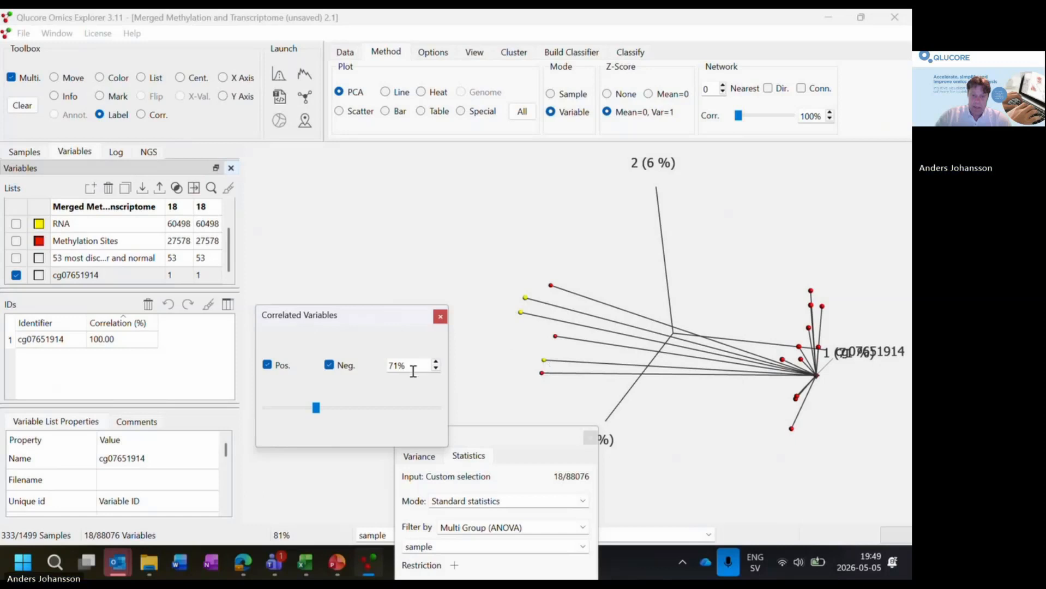
- Raise the correlation threshold to 73%, then set it to 72%
{"action": "scroll", "coordinate": [414, 367], "scroll_direction": "up", "scroll_amount": 2}
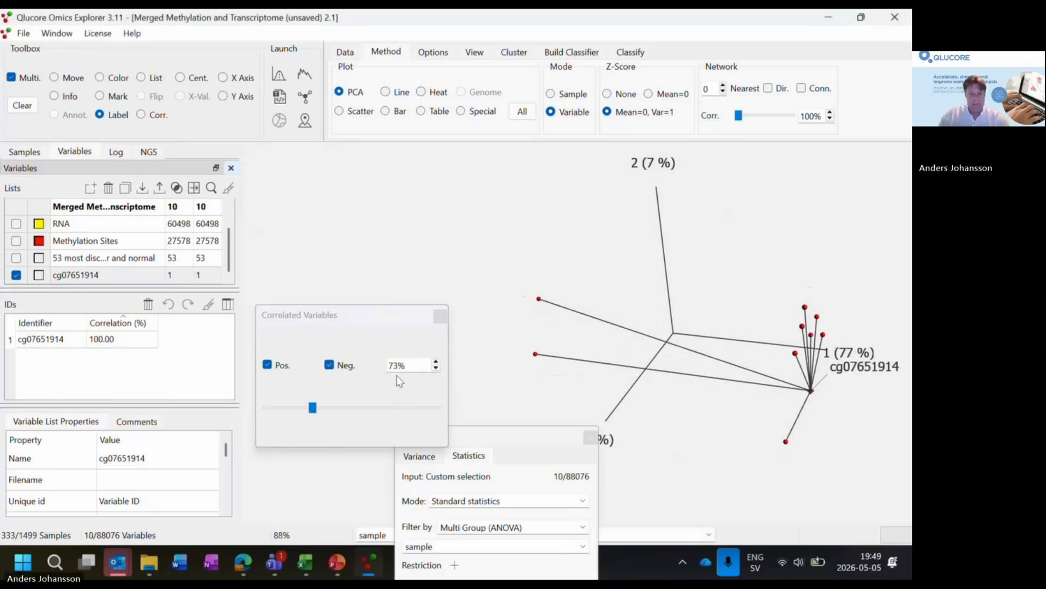
{"action": "left_click_drag", "start_coordinate": [393, 366], "coordinate": [399, 366]}
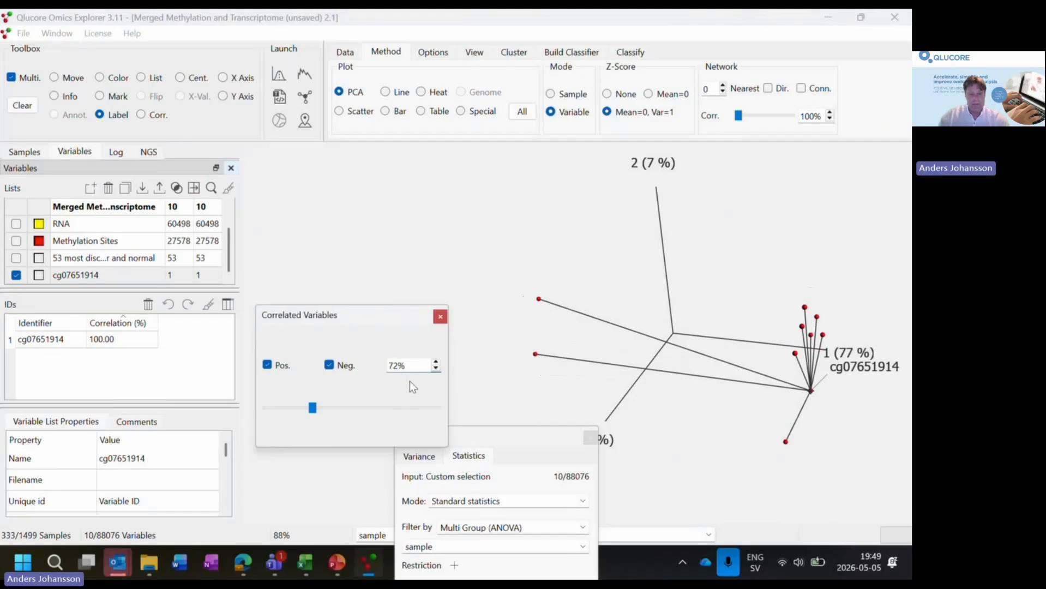
{"action": "type", "text": "2"}
{"action": "key", "text": "Return"}
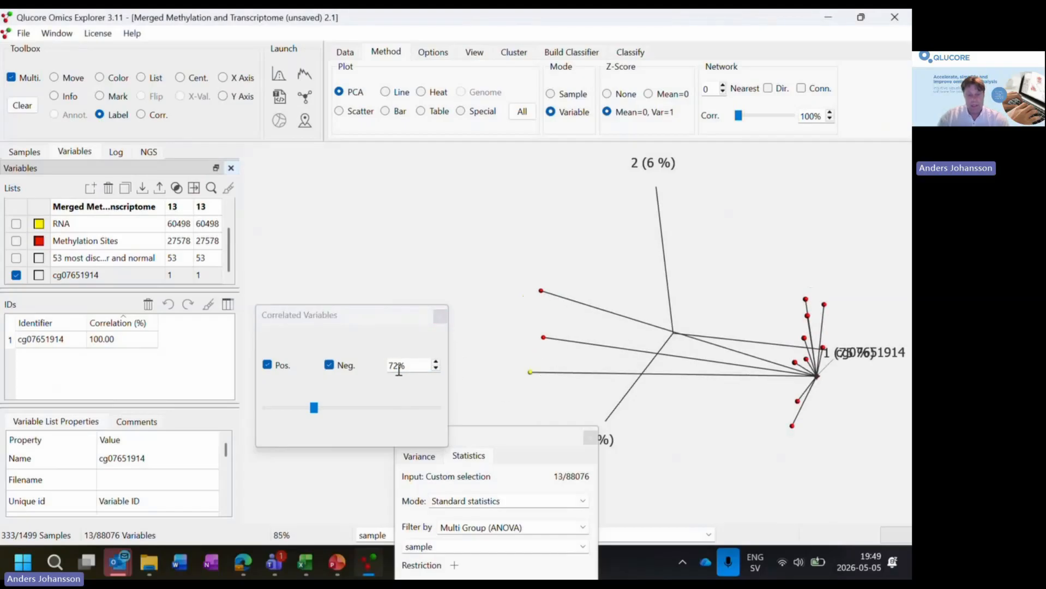
- Set the correlation threshold for variables related to cg07651914 to 71%
{"action": "double_click", "coordinate": [395, 370]}
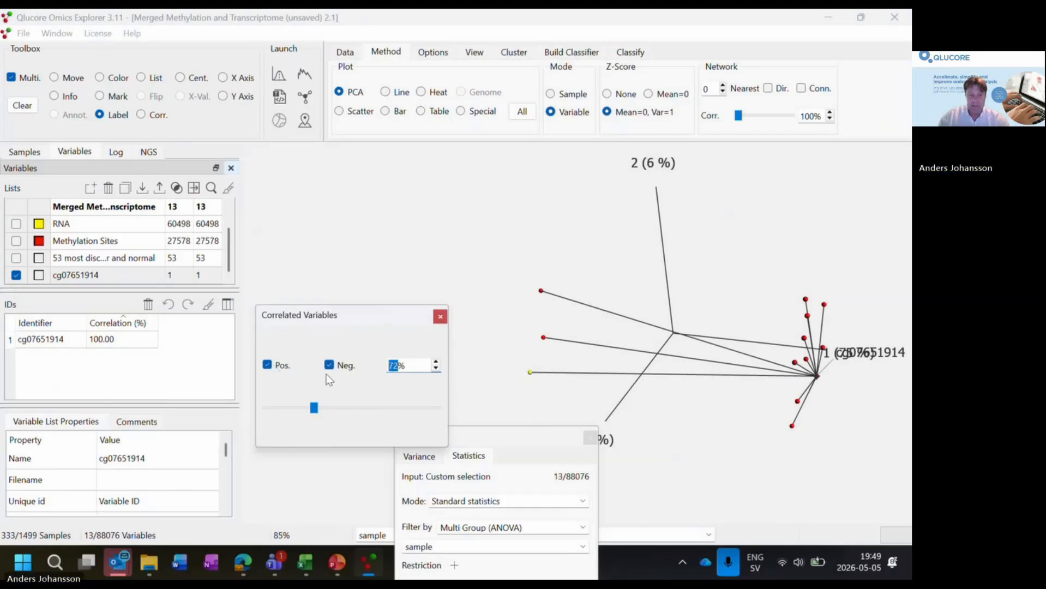
{"action": "left_click", "coordinate": [393, 365]}
{"action": "key", "text": "Delete"}
{"action": "type", "text": "1"}
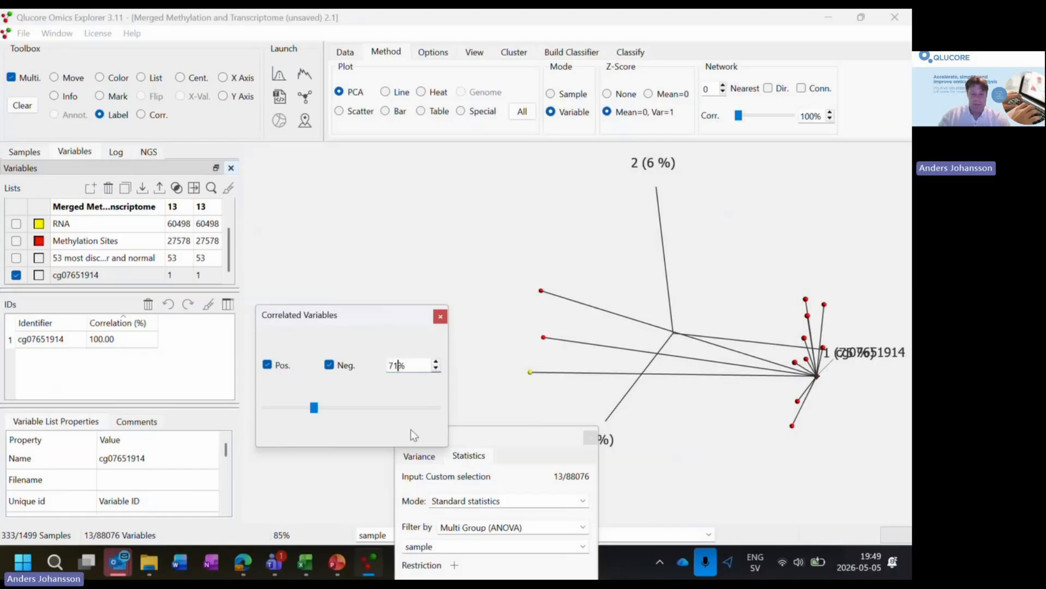
{"action": "key", "text": "Return"}
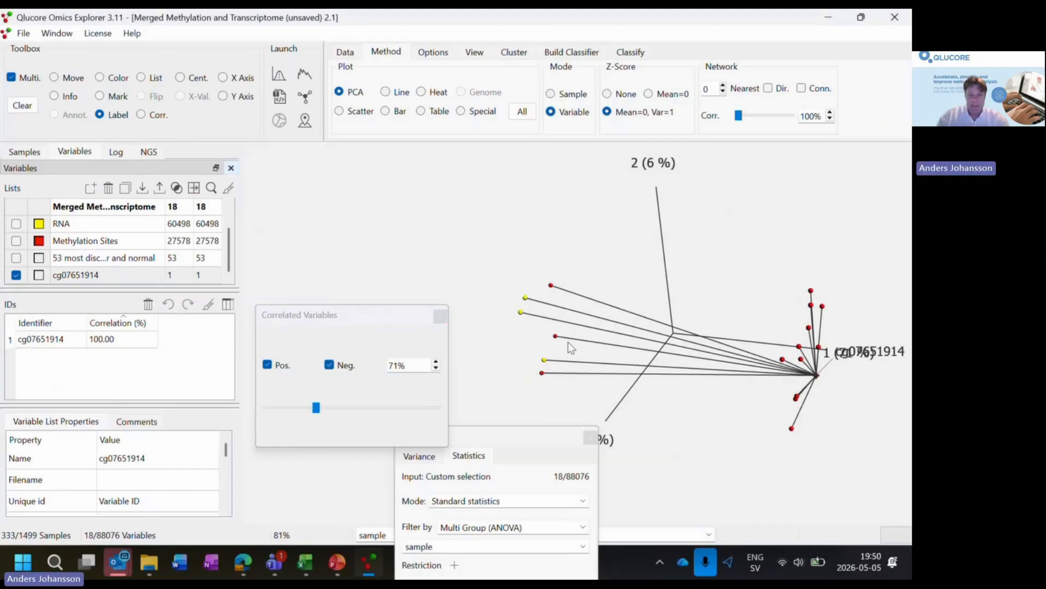
- Fine-tune the correlation threshold for cg07651914 to 71.3%
{"action": "left_click_drag", "start_coordinate": [313, 409], "coordinate": [312, 410]}
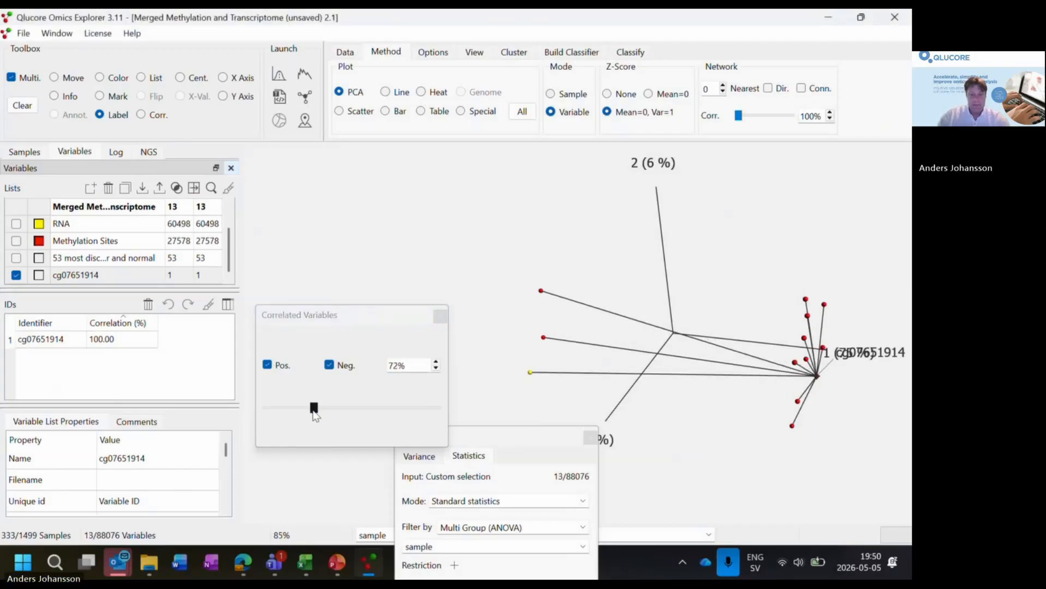
{"action": "left_click", "coordinate": [327, 409]}
{"action": "left_click", "coordinate": [315, 409]}
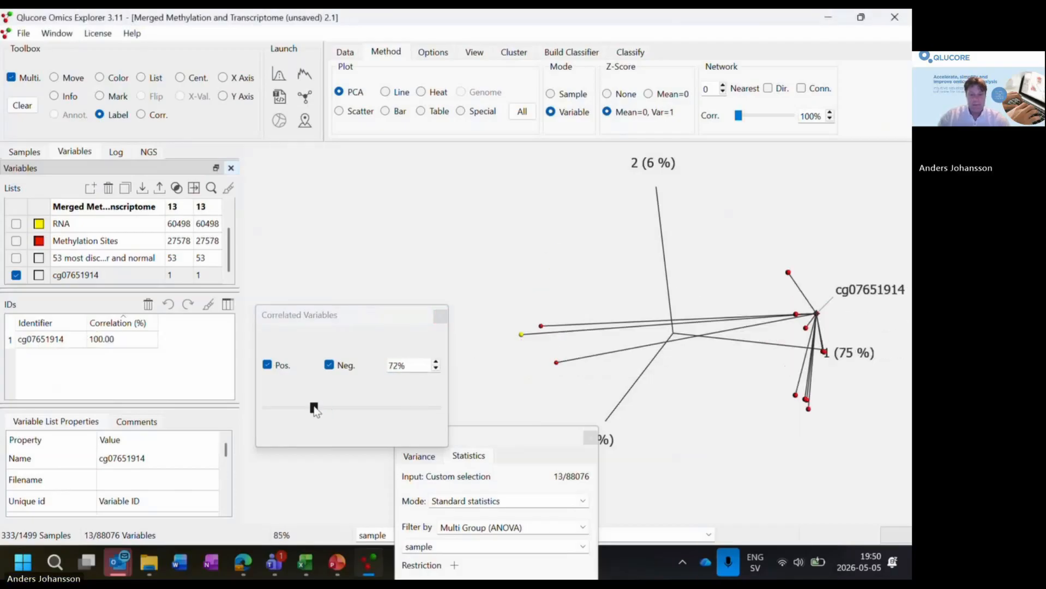
{"action": "left_click", "coordinate": [399, 367]}
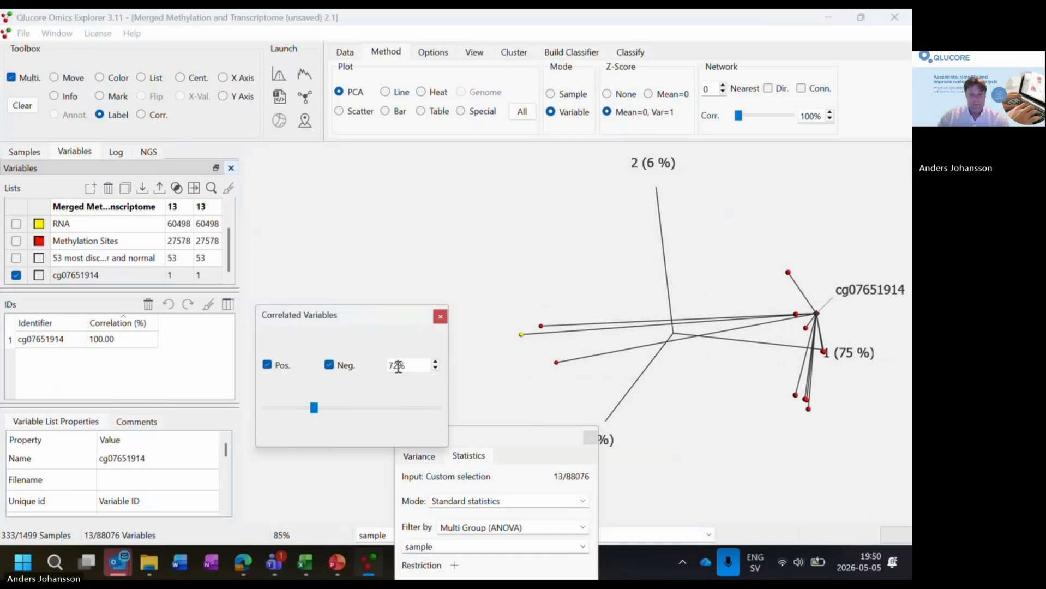
{"action": "key", "text": "BackSpace"}
{"action": "type", "text": "1.3"}
{"action": "key", "text": "Return"}
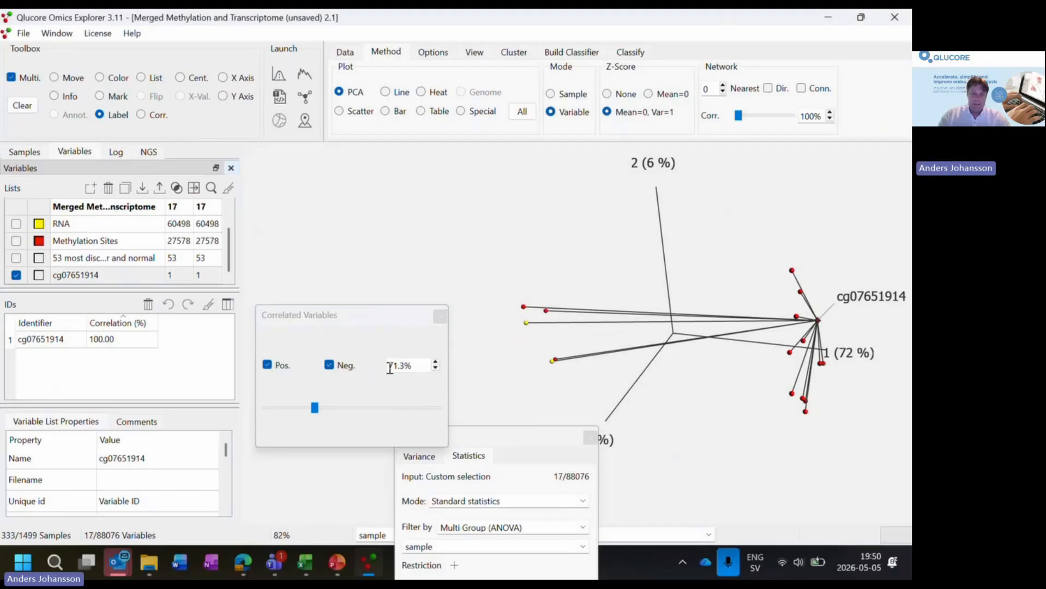
- Rotate the variable PCA plot and compare it with negatively correlated variables excluded, restoring them at the end
{"action": "left_click", "coordinate": [64, 80]}
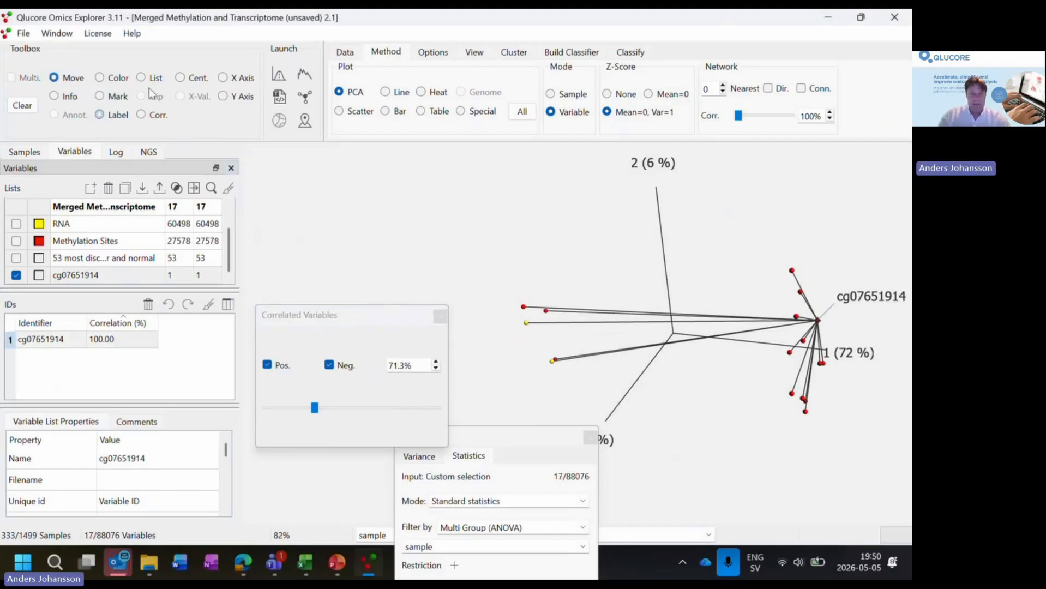
{"action": "left_click_drag", "start_coordinate": [585, 356], "coordinate": [618, 307]}
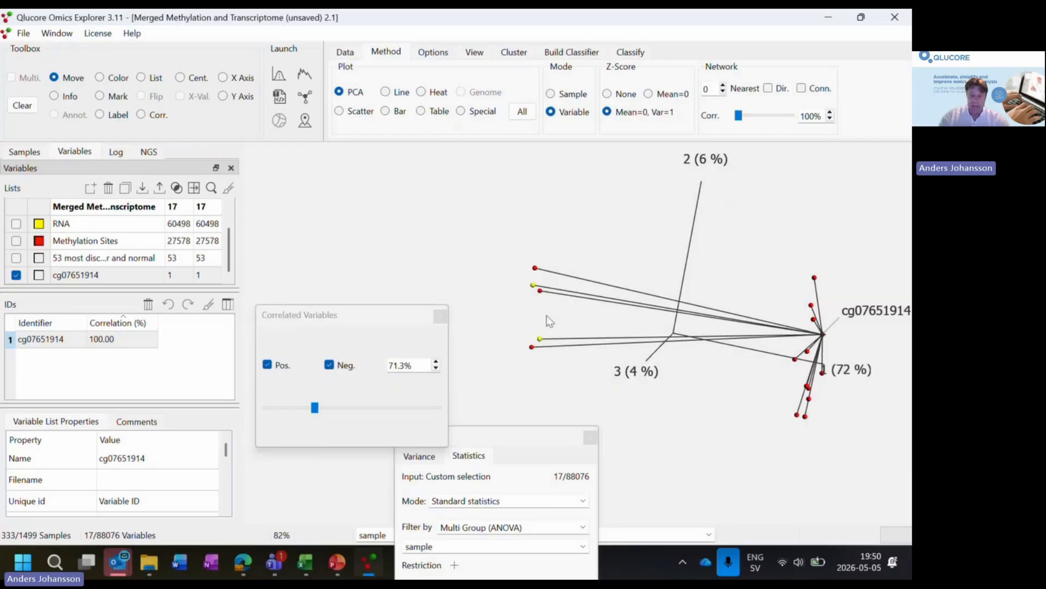
{"action": "left_click", "coordinate": [333, 365]}
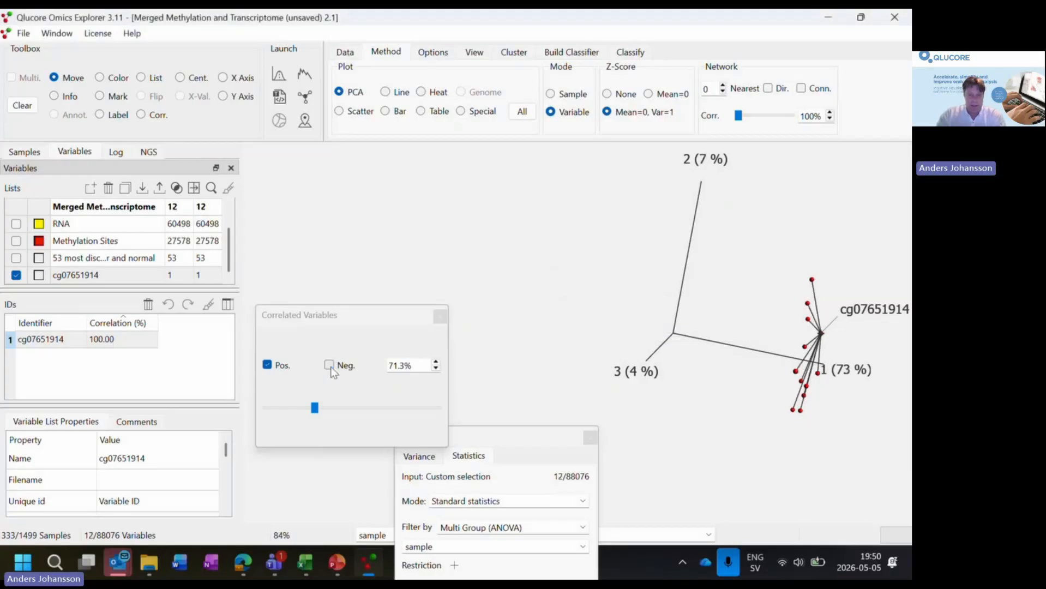
{"action": "left_click", "coordinate": [330, 365]}
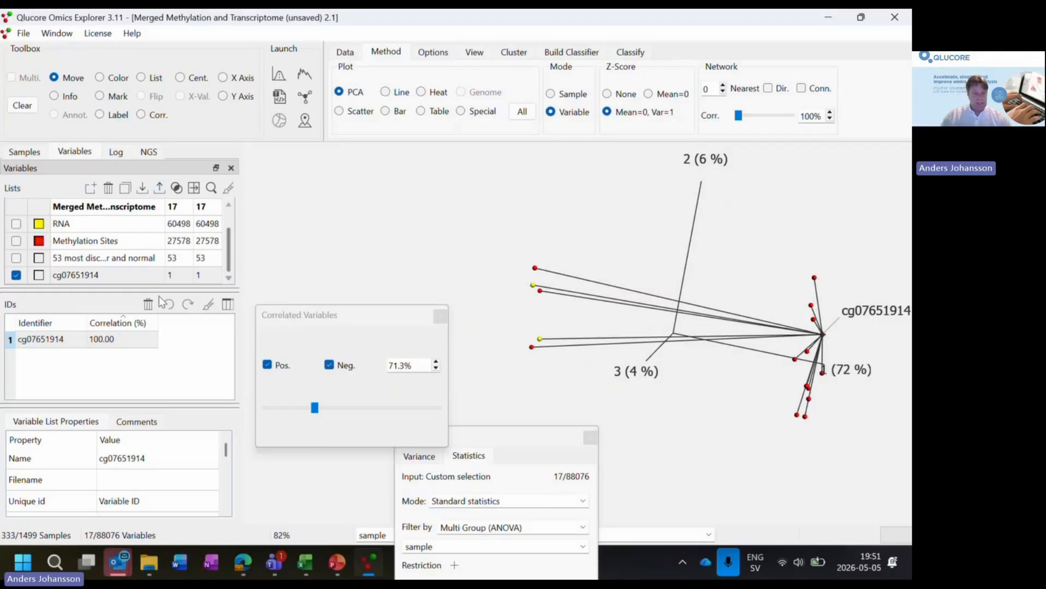
- Duplicate the active list of variables correlated with cg07651914 and rename the copy "71.3 % correlation w cg07651914"
{"action": "left_click_drag", "start_coordinate": [169, 291], "coordinate": [174, 343]}
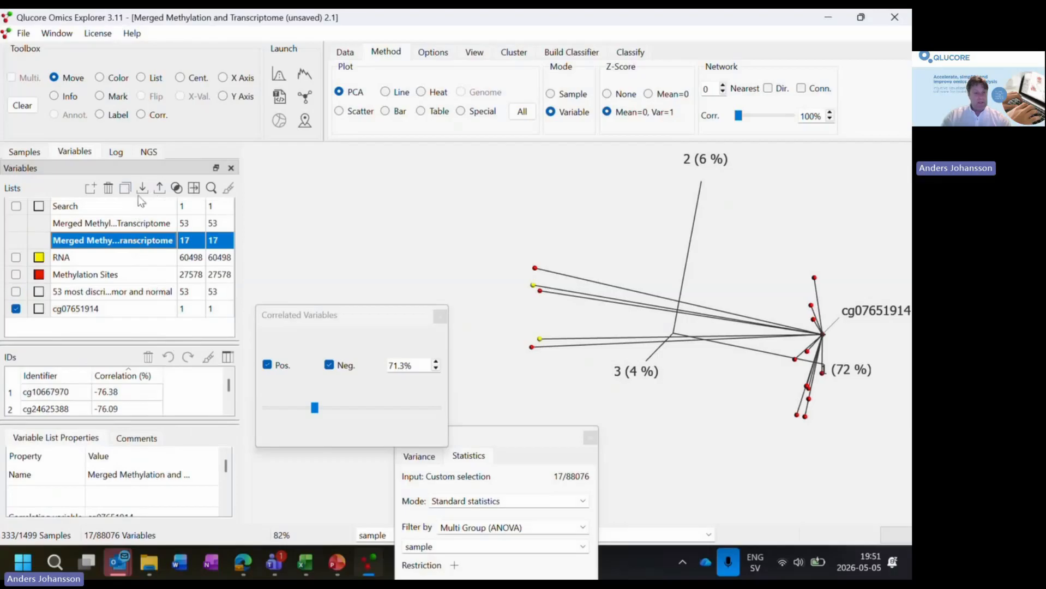
{"action": "left_click", "coordinate": [125, 188]}
{"action": "double_click", "coordinate": [123, 326]}
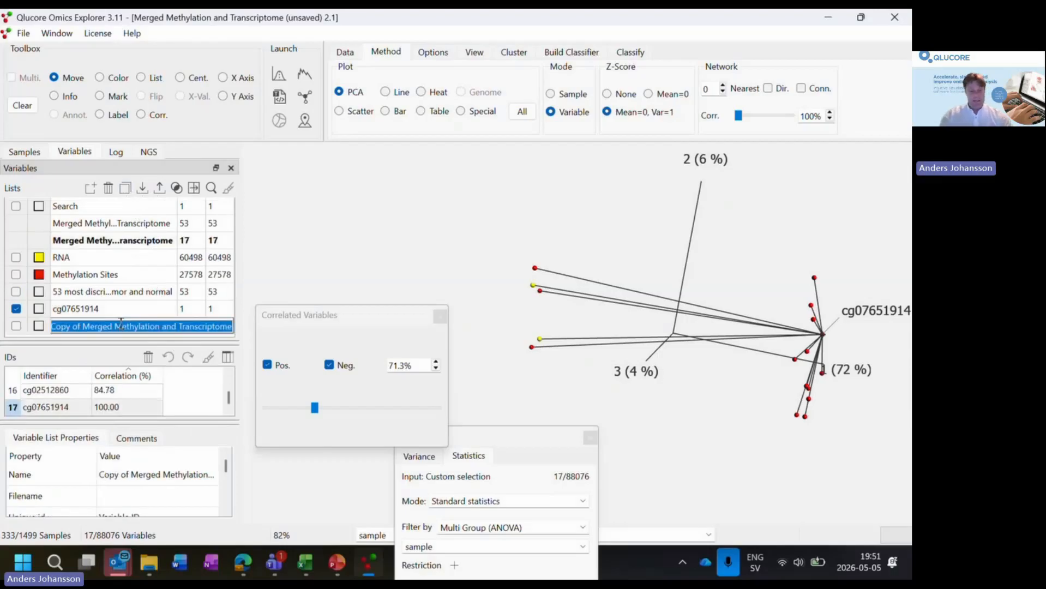
{"action": "type", "text": "71"}
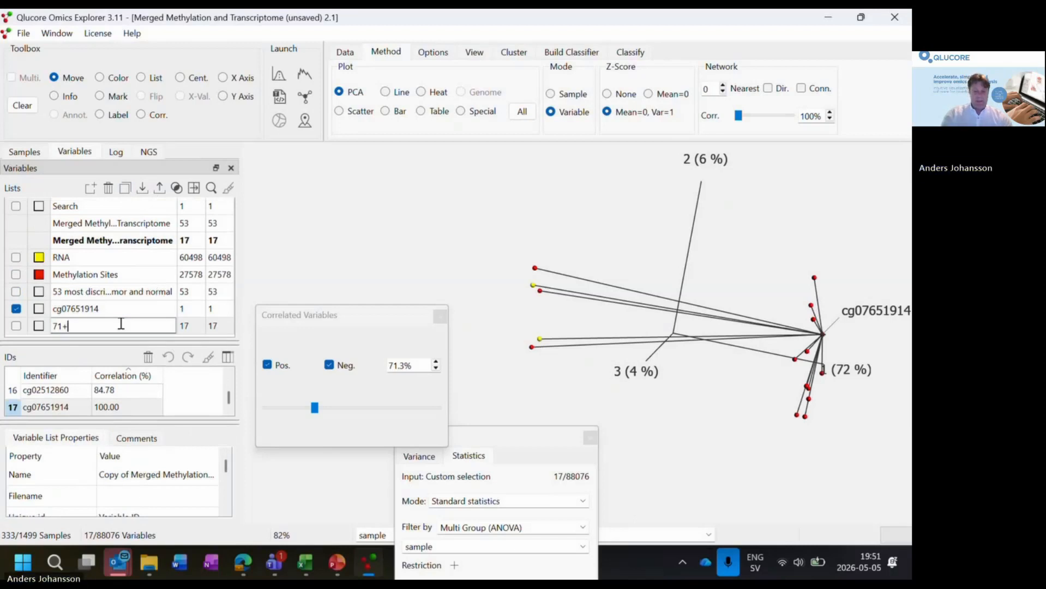
{"action": "type", "text": ".3 "}
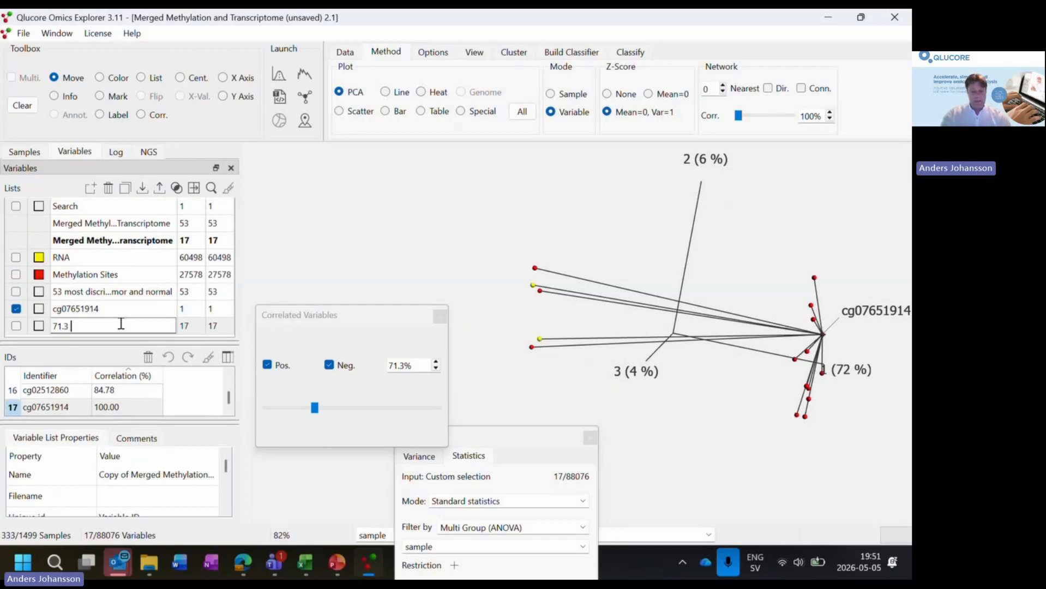
{"action": "type", "text": "% correlation w cg"}
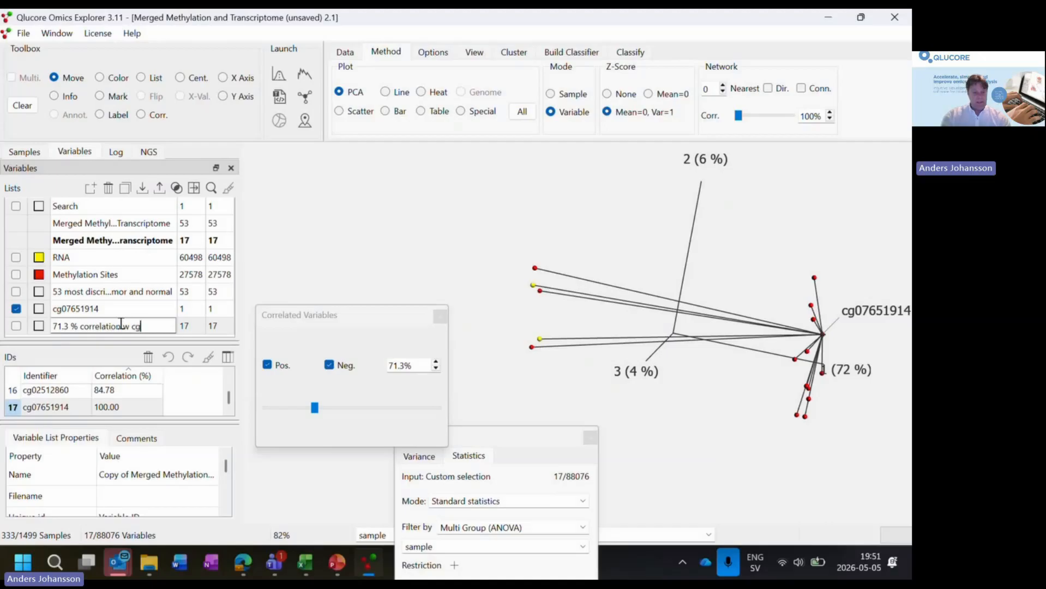
{"action": "type", "text": "07"}
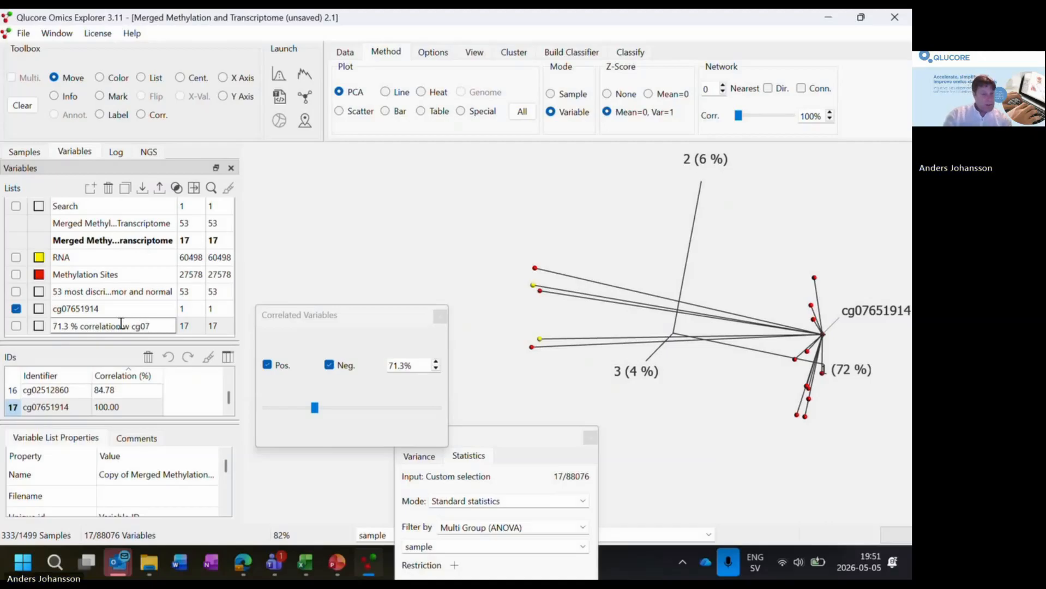
{"action": "type", "text": "65"}
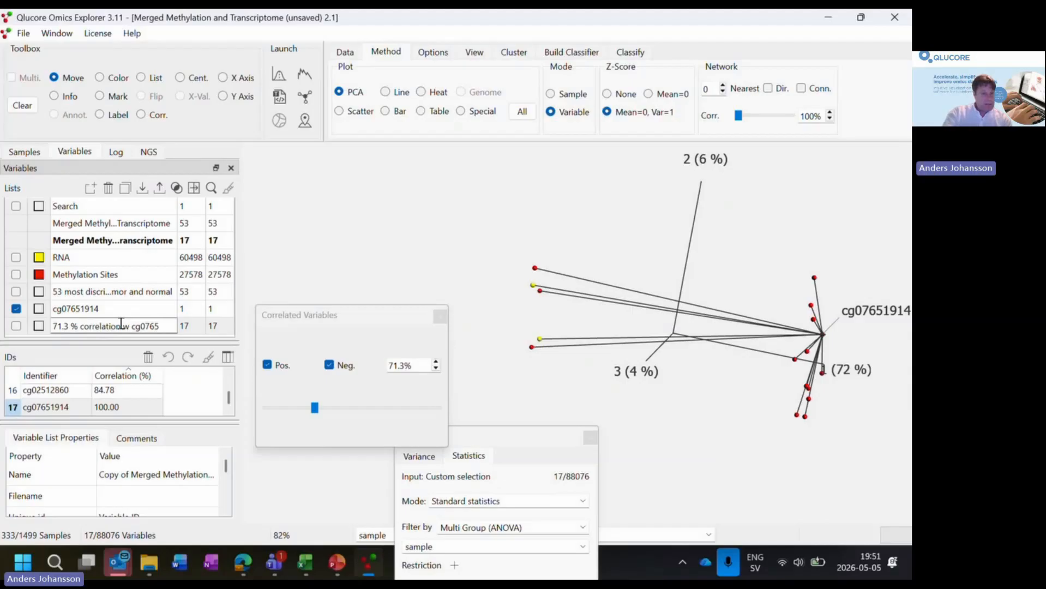
{"action": "type", "text": "19"}
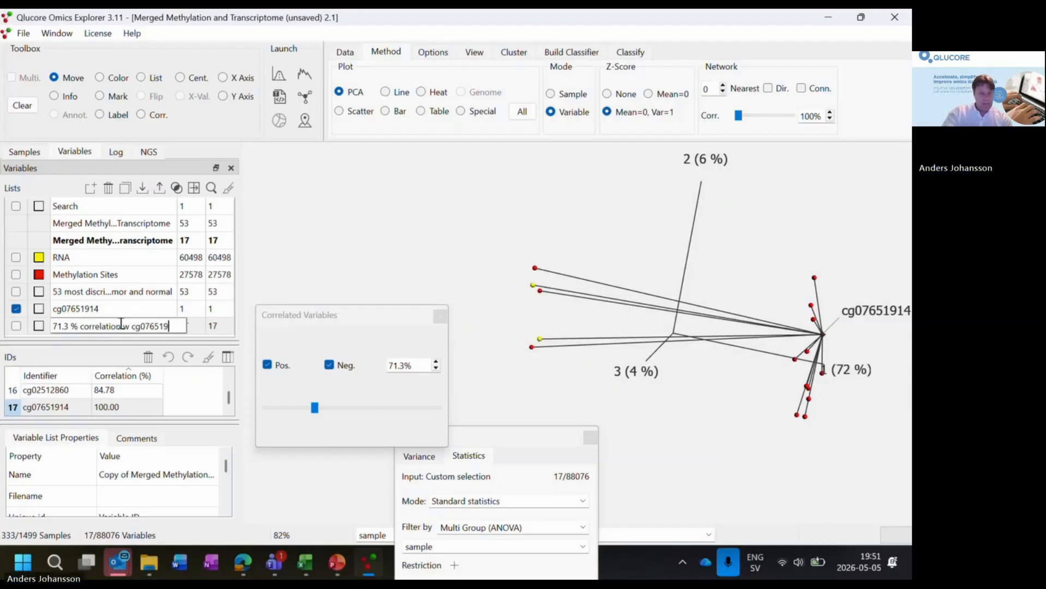
{"action": "type", "text": "14"}
{"action": "key", "text": "Return"}
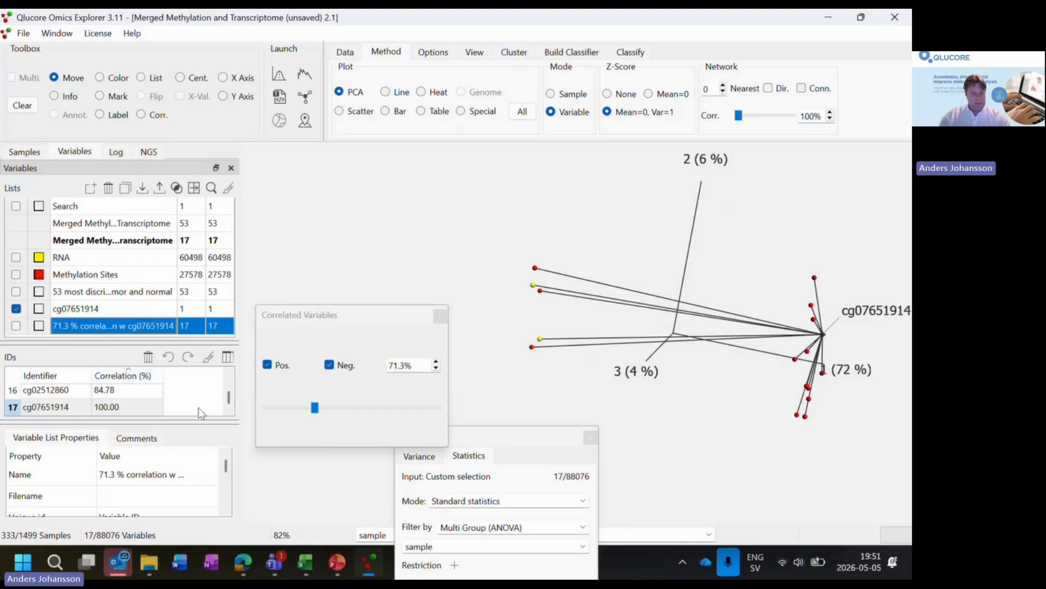
- Look through the IDs and correlations of the 71.3 % correlation list, moving the Correlated Variables dialog out of the way
{"action": "mouse_move", "coordinate": [227, 400]}
{"action": "left_mouse_down"}
{"action": "mouse_move", "coordinate": [227, 379]}
{"action": "mouse_move", "coordinate": [230, 420]}
{"action": "mouse_move", "coordinate": [228, 386]}
{"action": "left_mouse_up"}
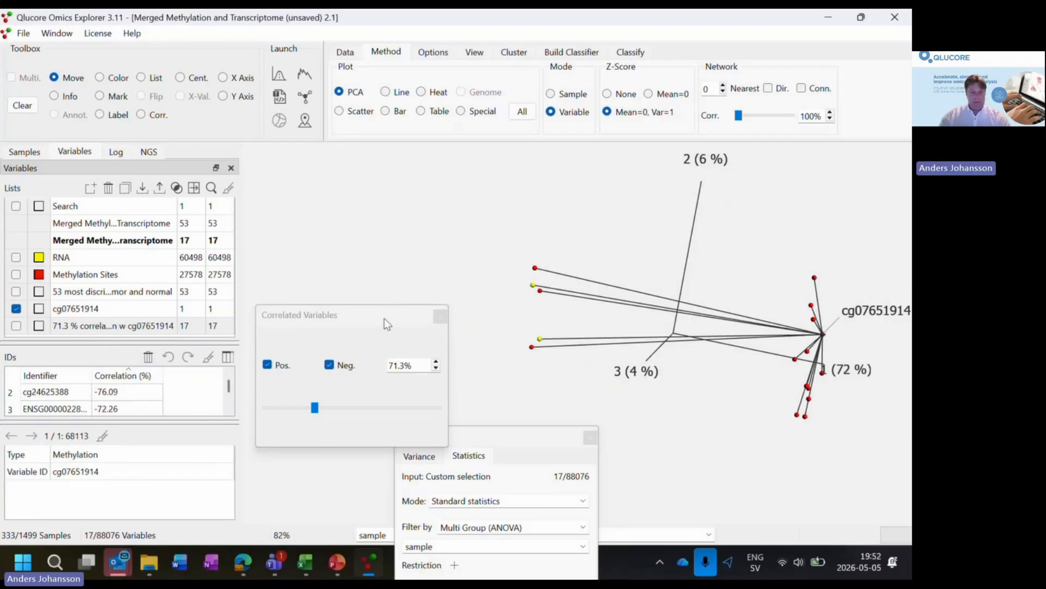
{"action": "left_click_drag", "start_coordinate": [384, 319], "coordinate": [386, 417]}
{"action": "left_click", "coordinate": [100, 326]}
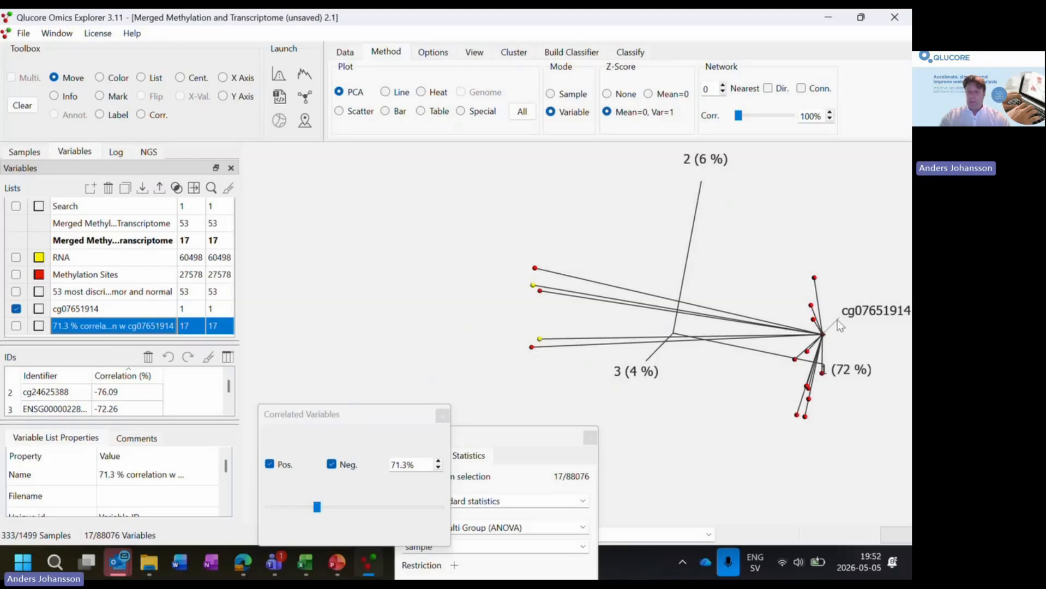
- Create a new synchronized plot and switch it to a Venn diagram
{"action": "left_click", "coordinate": [55, 33]}
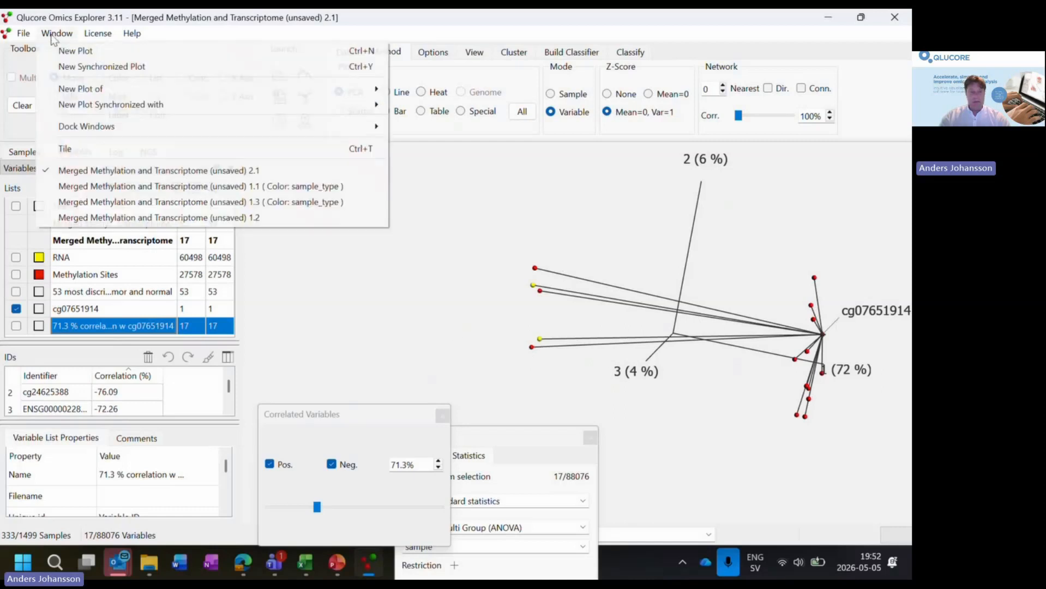
{"action": "left_click", "coordinate": [82, 67]}
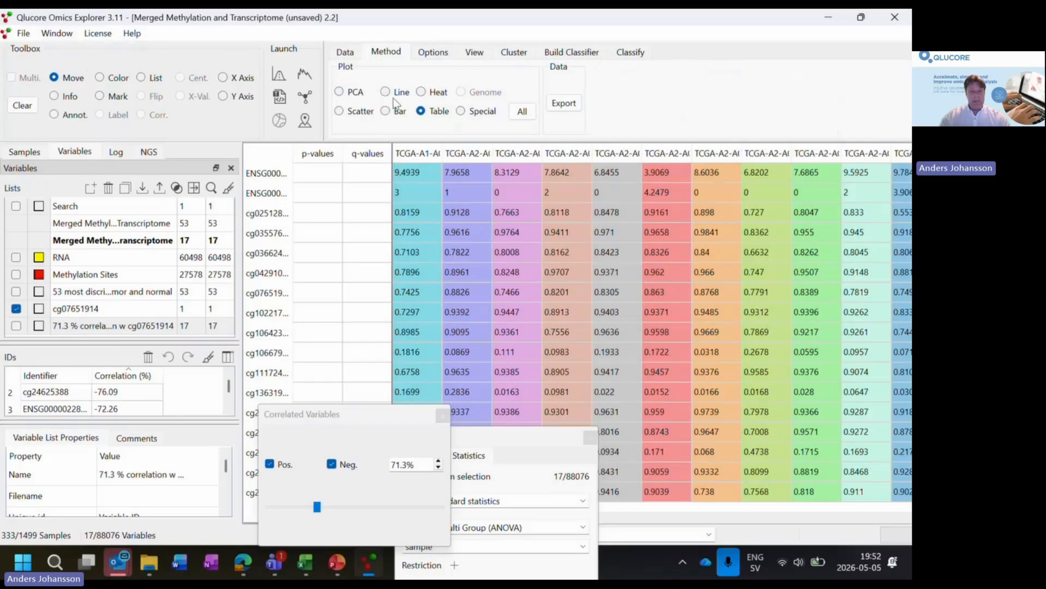
{"action": "left_click", "coordinate": [532, 110]}
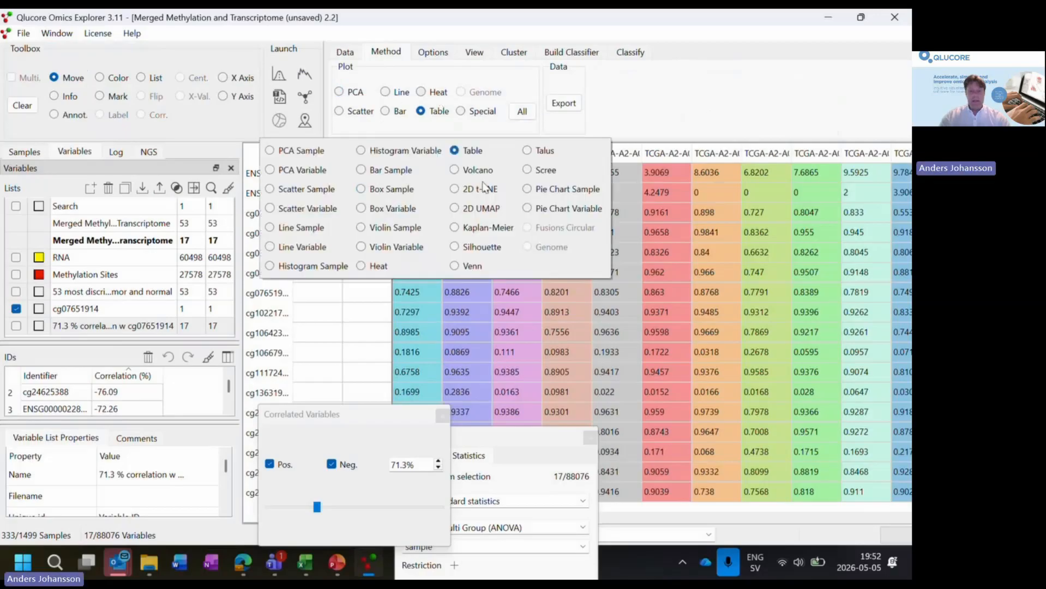
{"action": "left_click", "coordinate": [456, 266]}
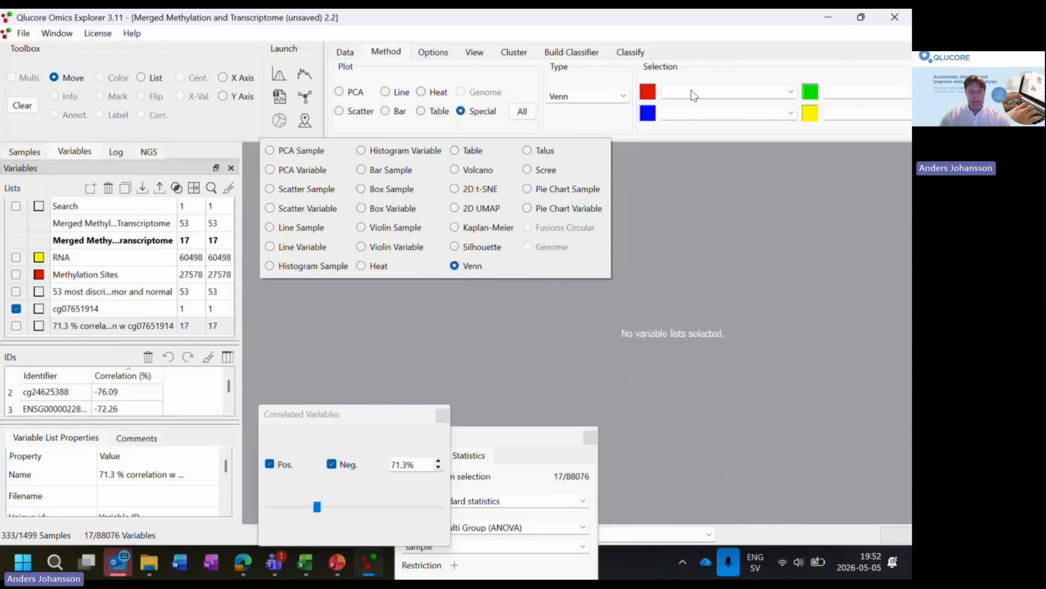
- Assign RNA as the red set and "71.3 % correlation w cg07651914" as the blue set of the Venn diagram
{"action": "left_click", "coordinate": [791, 91]}
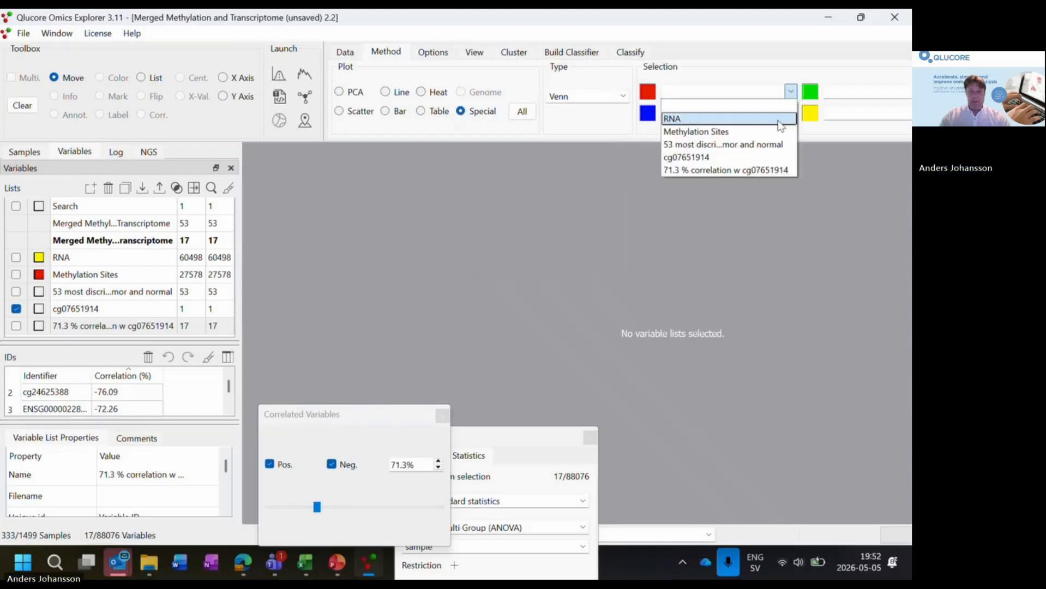
{"action": "left_click", "coordinate": [764, 104]}
{"action": "left_click", "coordinate": [791, 113]}
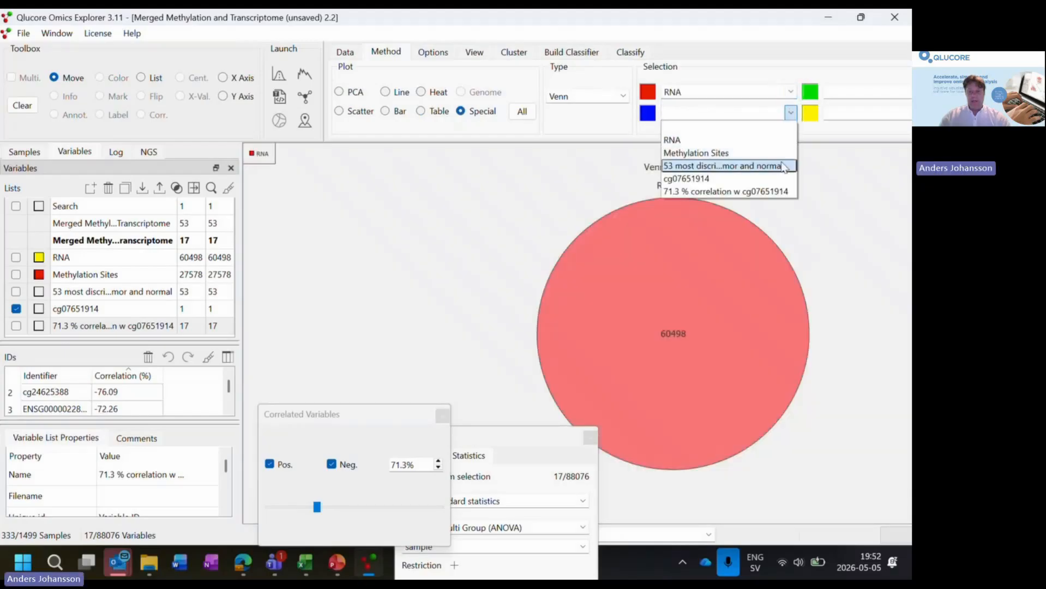
{"action": "left_click", "coordinate": [777, 192]}
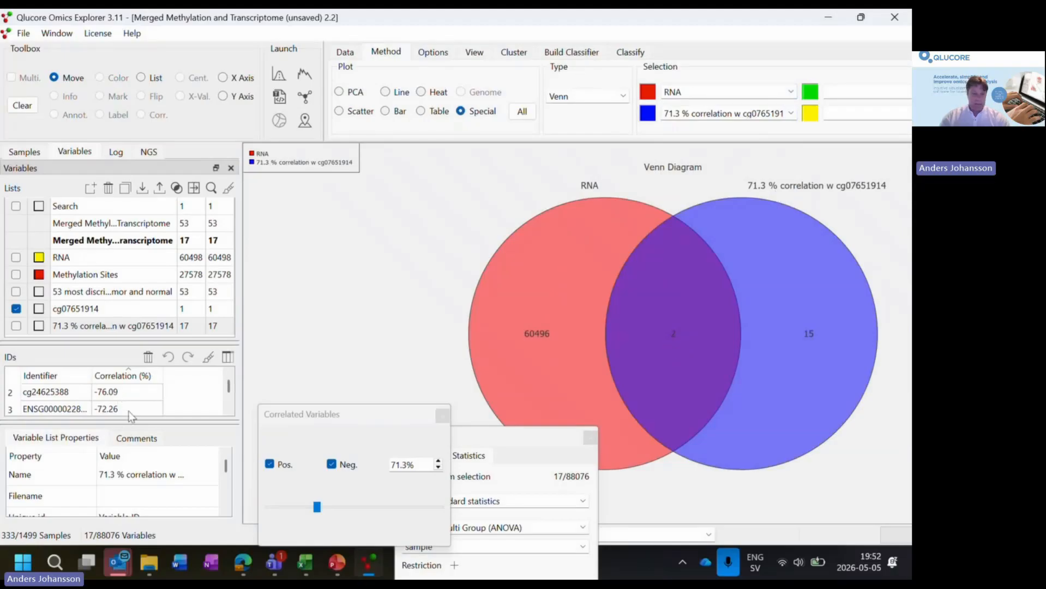
- Enlarge the IDs pane and examine the 71.3 % correlation list's identifiers, reversing the sort order by correlation
{"action": "left_click_drag", "start_coordinate": [130, 421], "coordinate": [129, 440]}
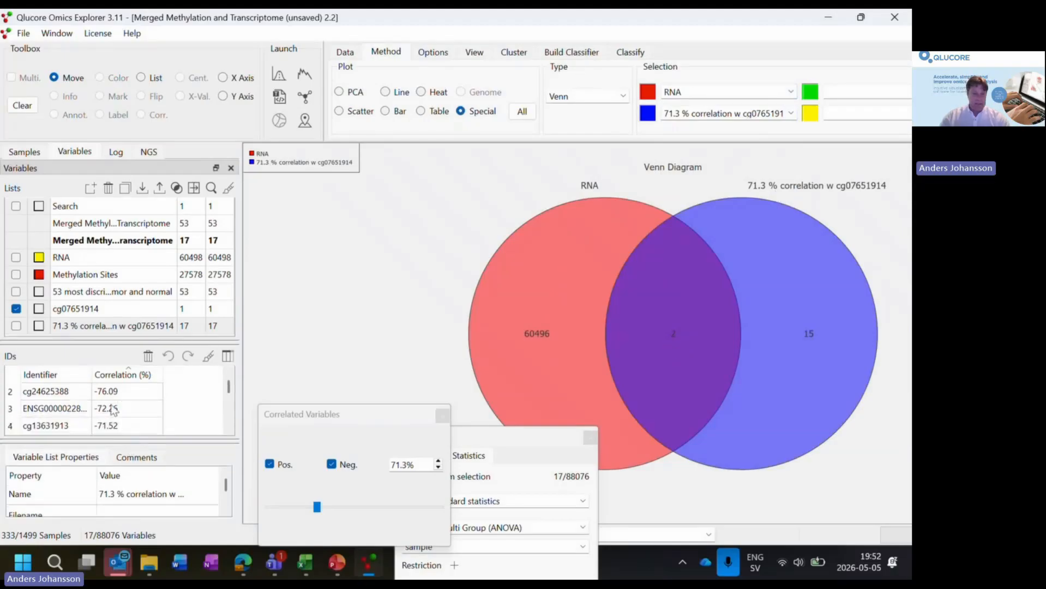
{"action": "scroll", "coordinate": [90, 419], "scroll_direction": "up", "scroll_amount": 1}
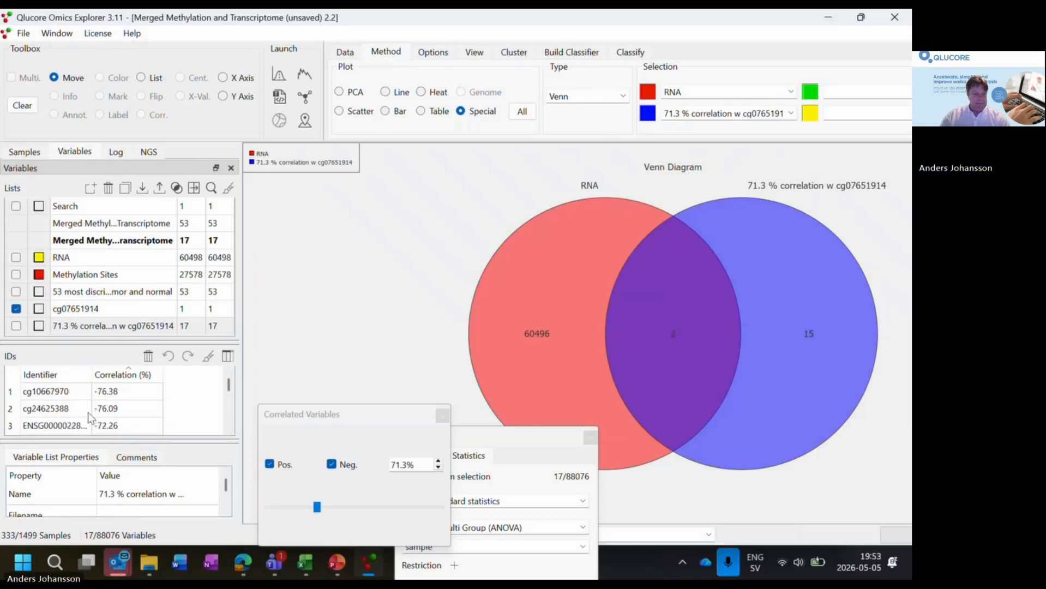
{"action": "scroll", "coordinate": [90, 418], "scroll_direction": "down", "scroll_amount": 1}
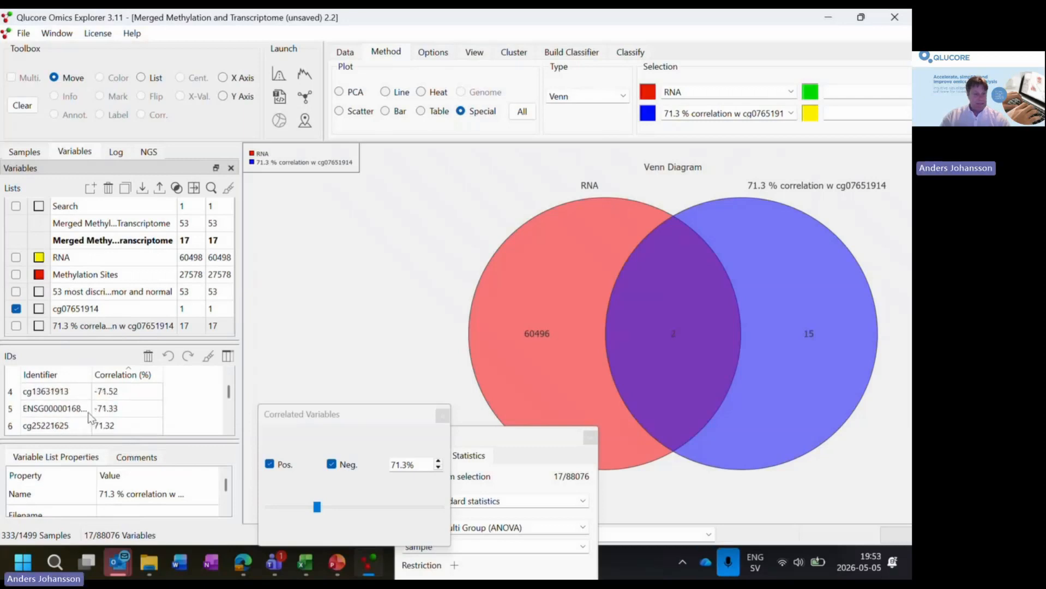
{"action": "scroll", "coordinate": [90, 419], "scroll_direction": "down", "scroll_amount": 1}
{"action": "left_click", "coordinate": [123, 375]}
{"action": "scroll", "coordinate": [112, 415], "scroll_direction": "down", "scroll_amount": 2}
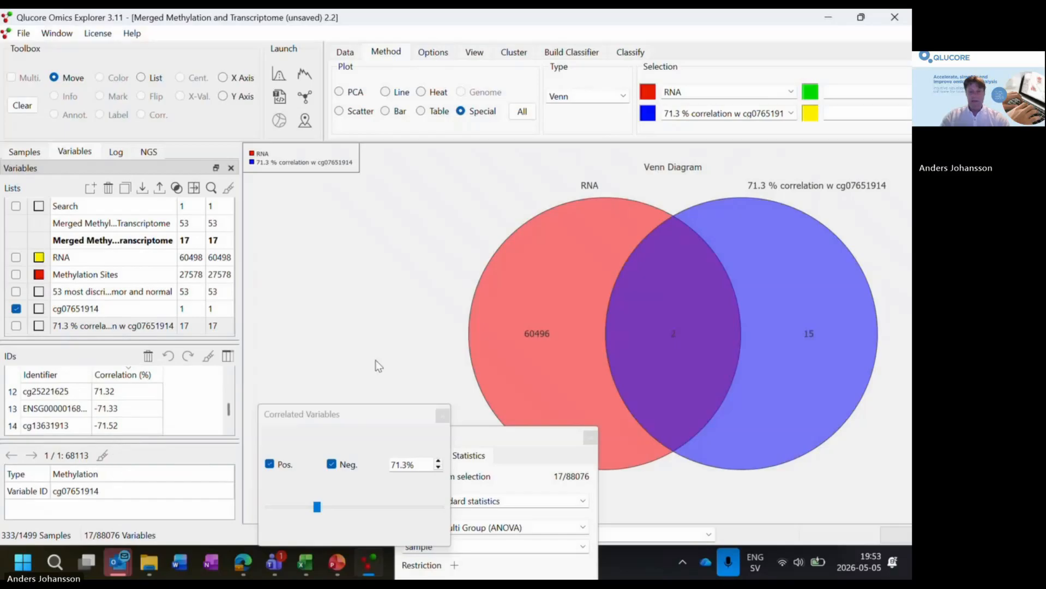
- Create a new variable list from the overlap between RNA and the 71.3 % correlation list in the Venn diagram
{"action": "left_click", "coordinate": [141, 77]}
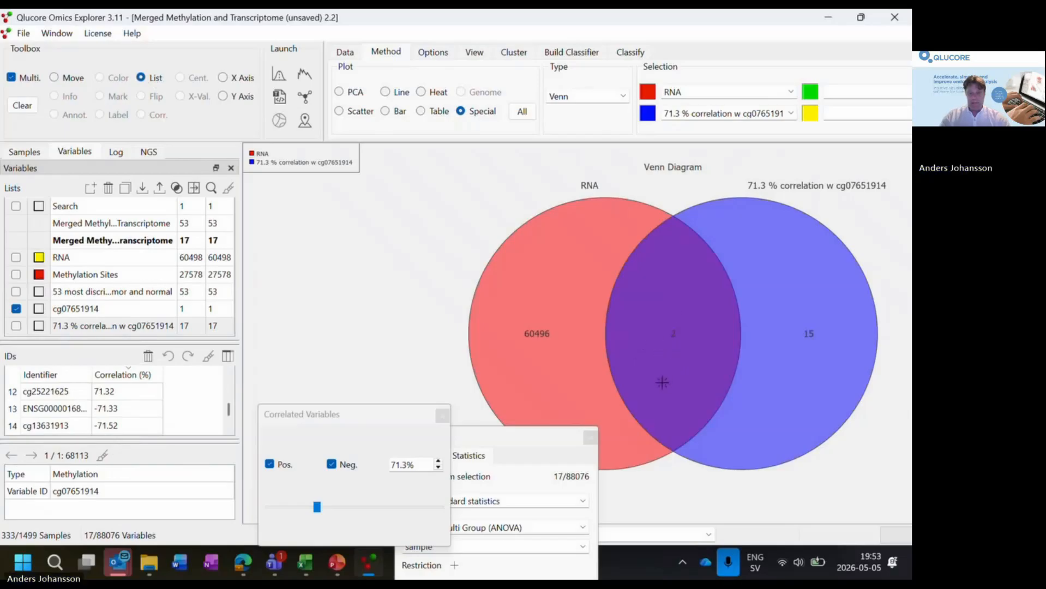
{"action": "left_click", "coordinate": [656, 322]}
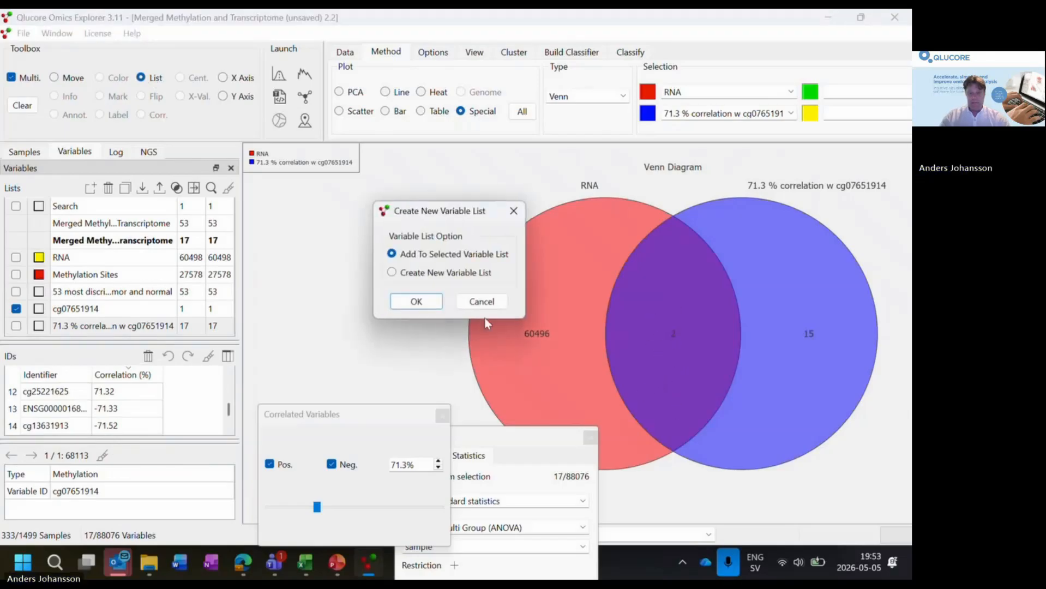
{"action": "left_click", "coordinate": [424, 272]}
{"action": "left_click", "coordinate": [427, 301]}
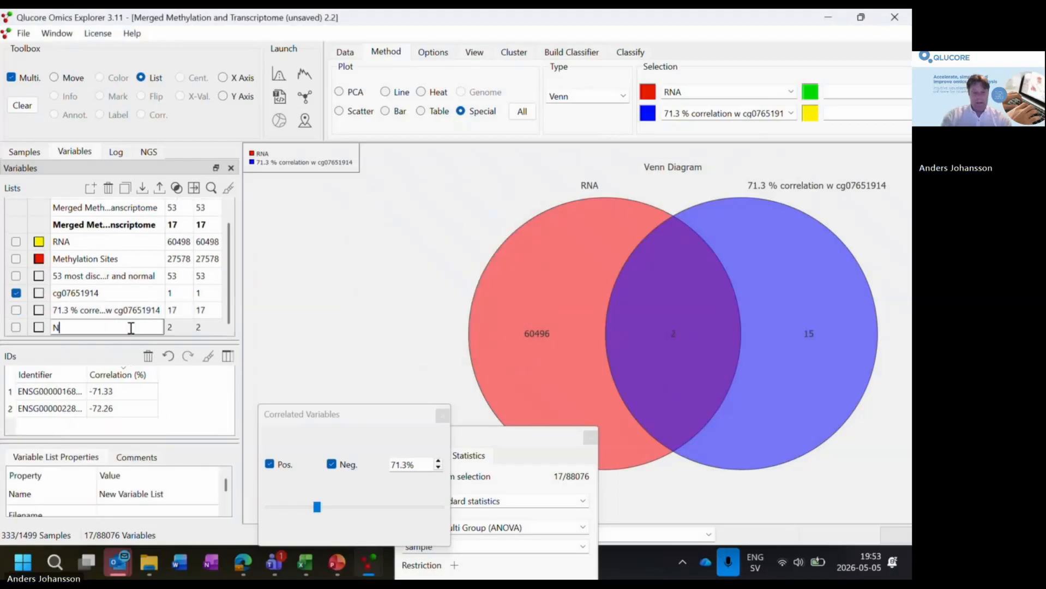
- Name the new variable list "2 neg correlated genes" and widen its Identifier column to show the full IDs
{"action": "type", "text": "2 neg correla"}
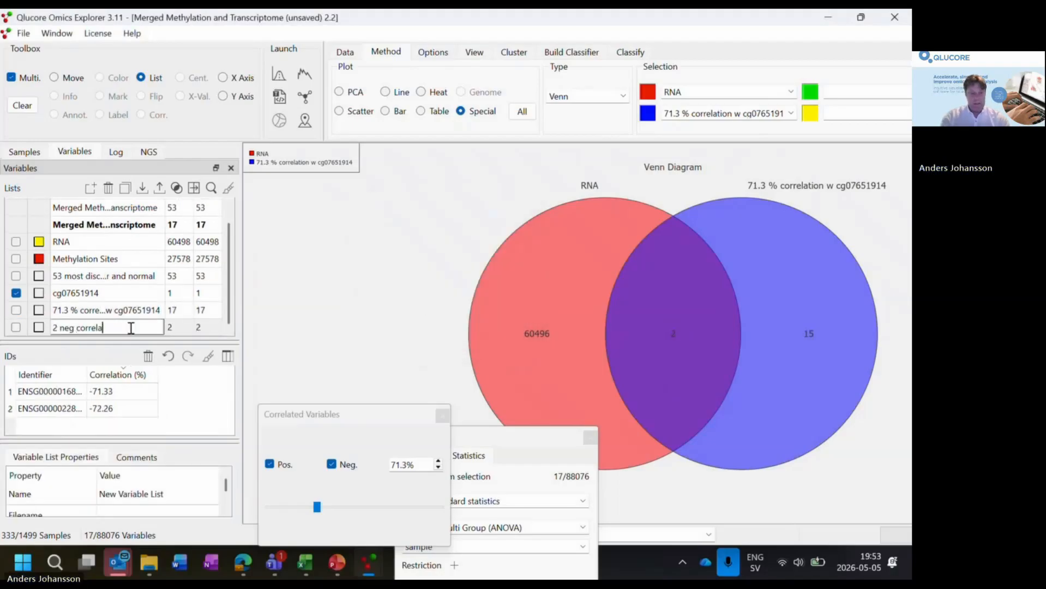
{"action": "type", "text": "ted genes"}
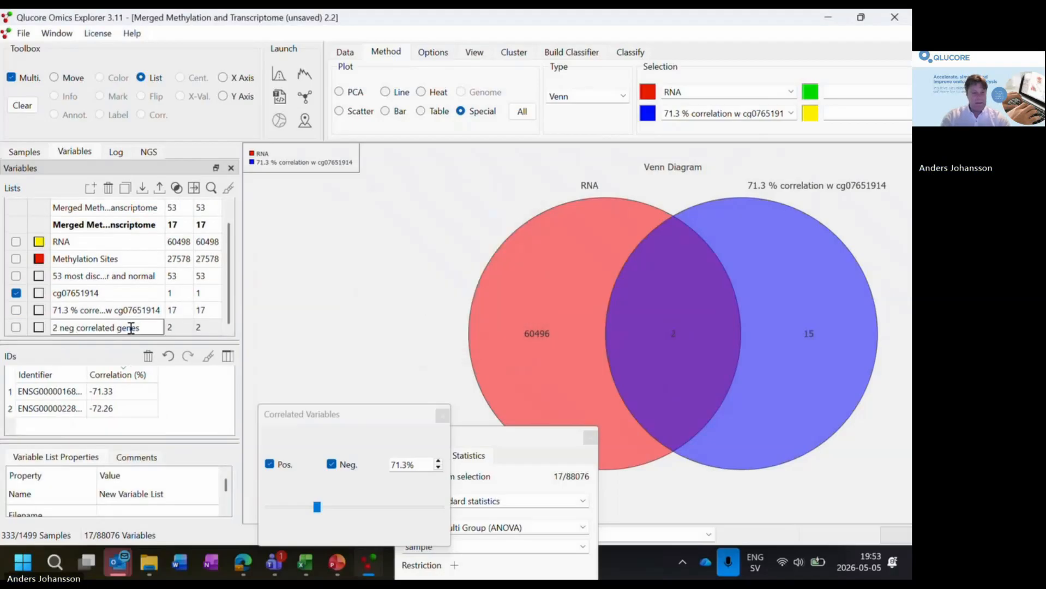
{"action": "key", "text": "Return"}
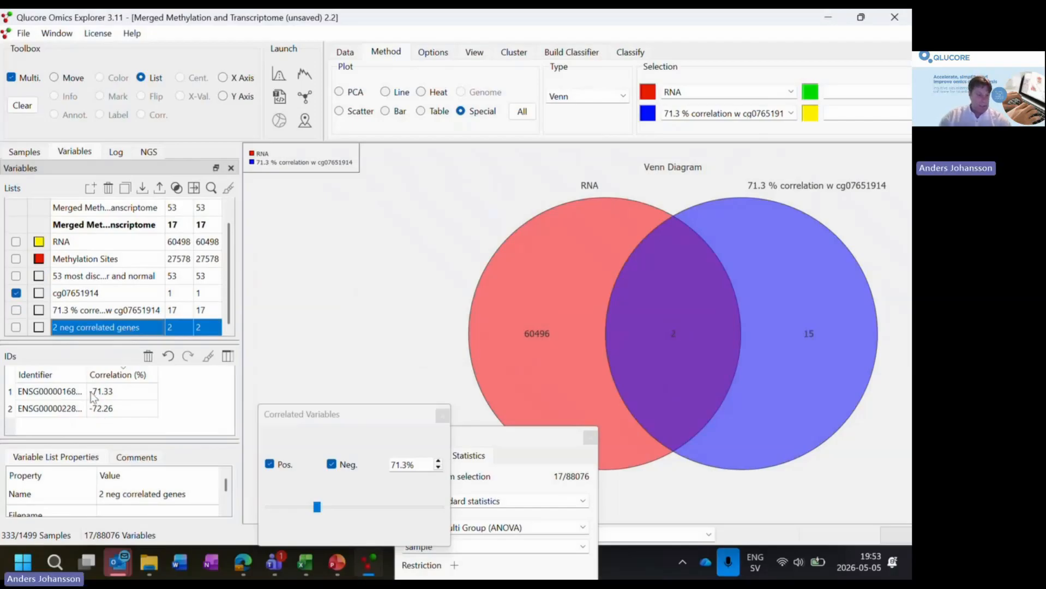
{"action": "left_click_drag", "start_coordinate": [87, 376], "coordinate": [120, 380]}
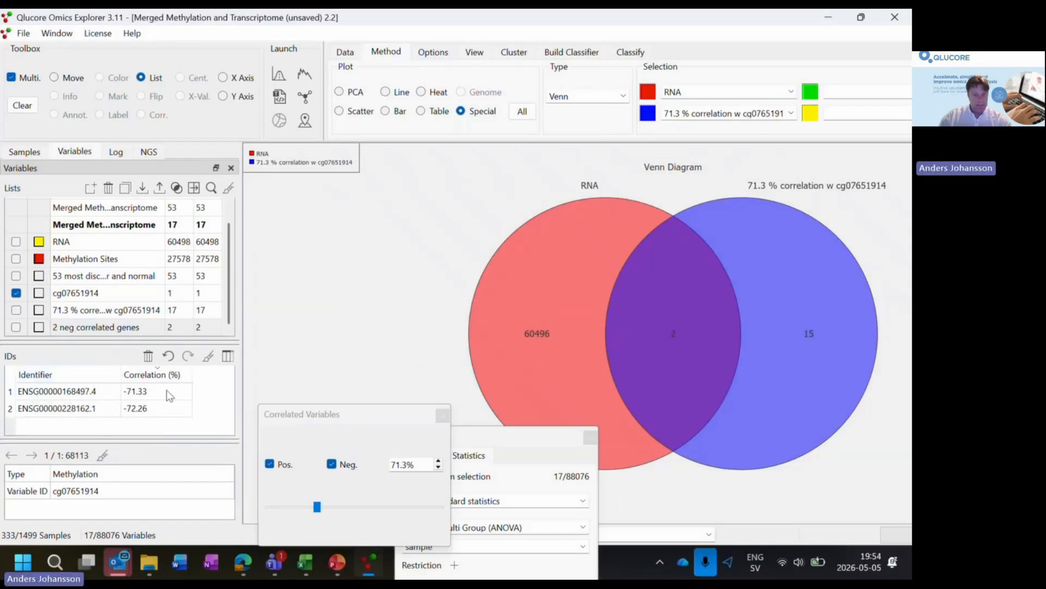
{"action": "left_click", "coordinate": [229, 292]}
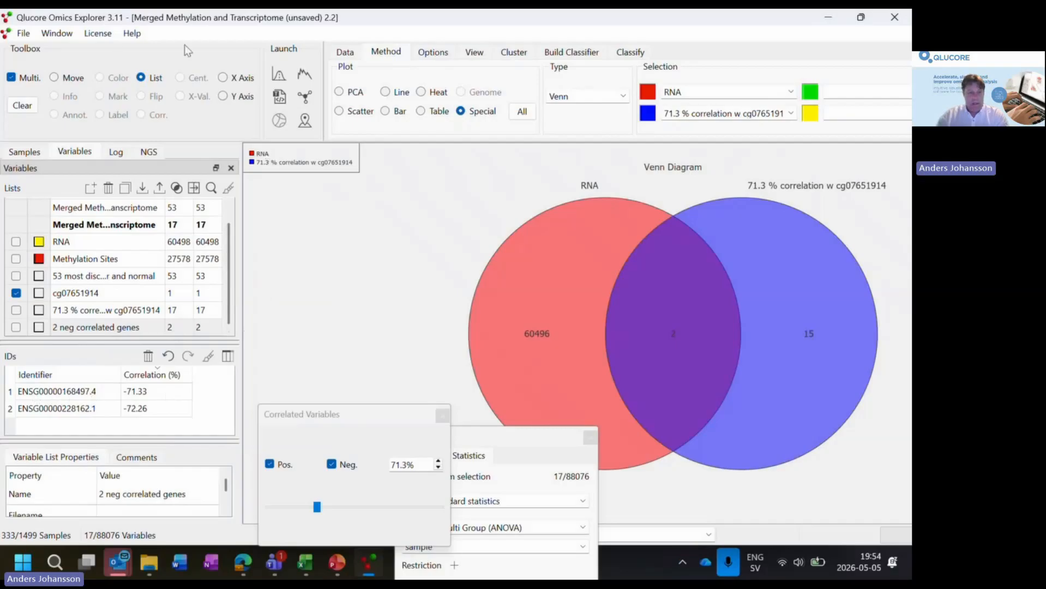
- Tile all plot windows and maximize the variable PCA plot containing cg07651914
{"action": "left_click", "coordinate": [57, 33]}
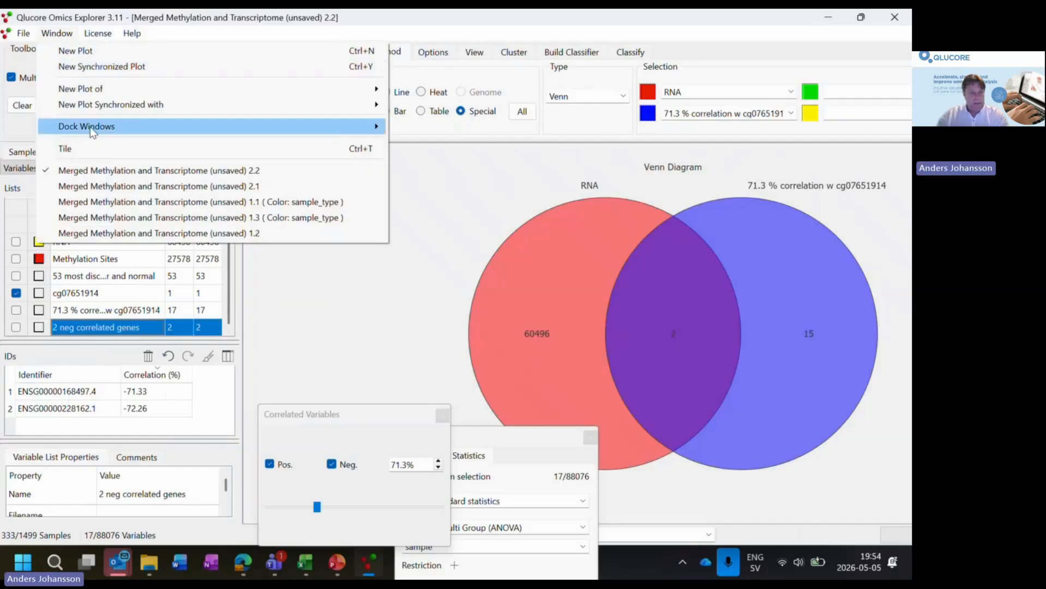
{"action": "left_click", "coordinate": [98, 146]}
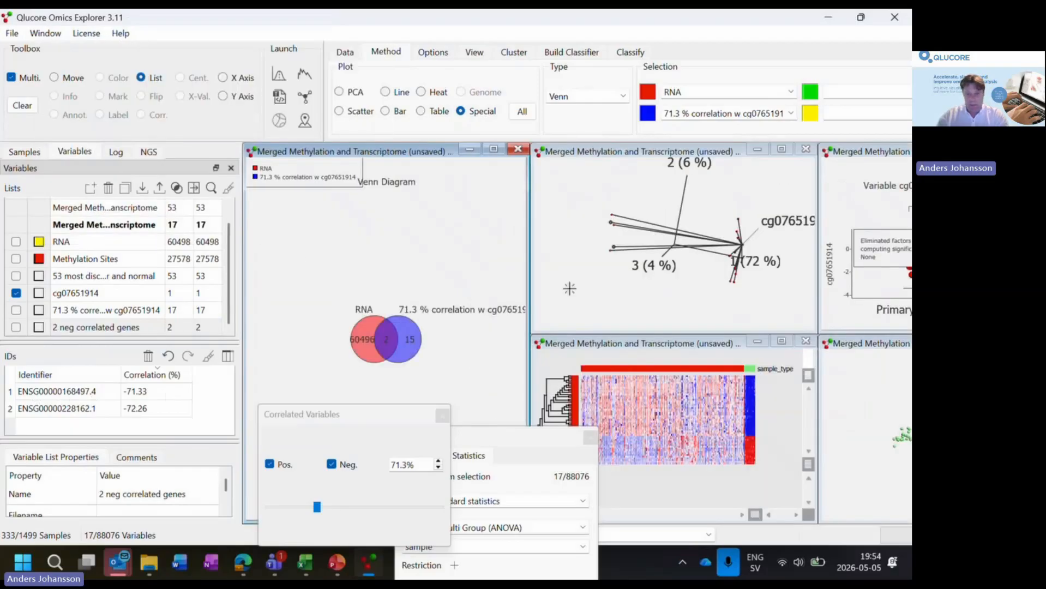
{"action": "left_click", "coordinate": [704, 151]}
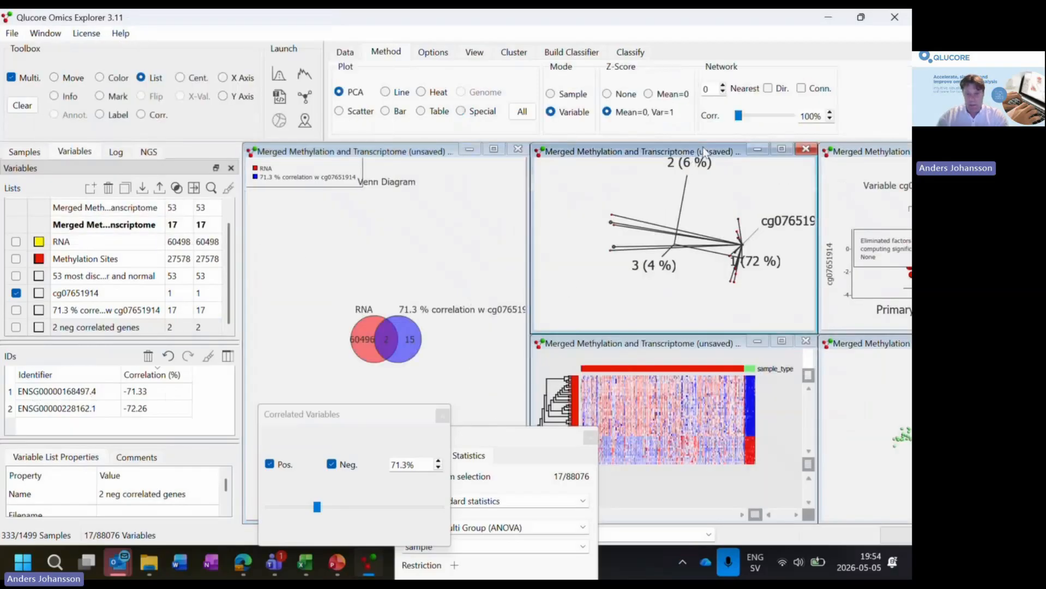
{"action": "left_click_drag", "start_coordinate": [708, 158], "coordinate": [595, 220]}
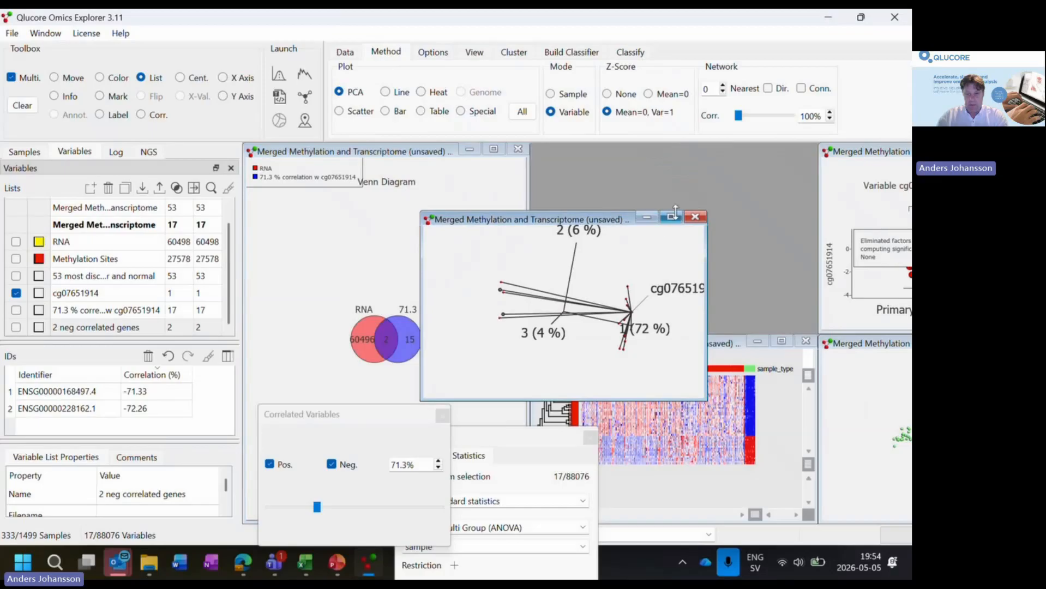
{"action": "left_click", "coordinate": [671, 217]}
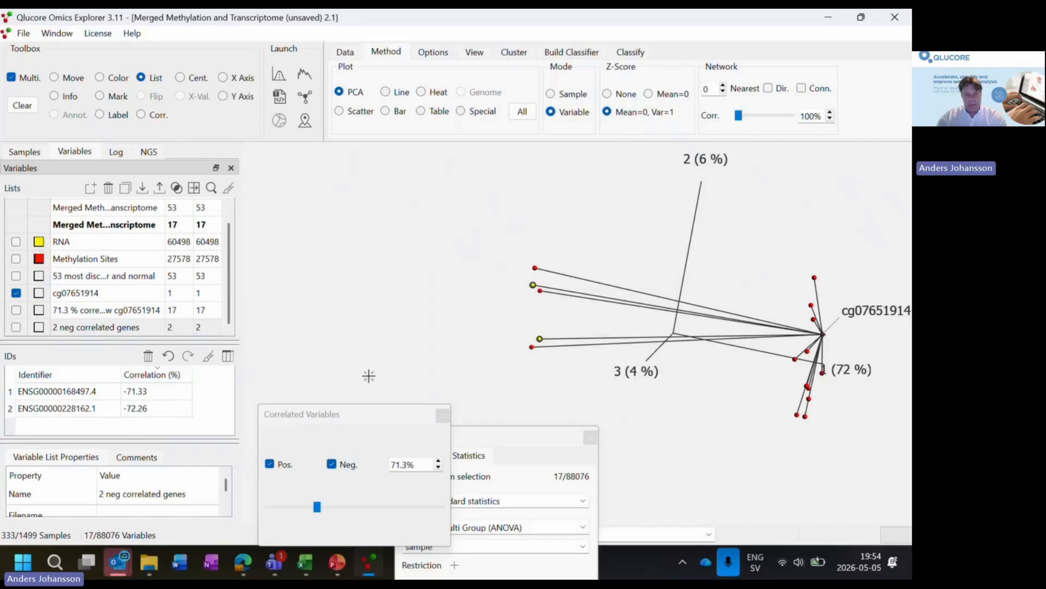
- Move the Correlated Variables and Statistics dialogs until all Statistics settings are in view, and open the q value for editing
{"action": "left_click_drag", "start_coordinate": [389, 413], "coordinate": [397, 333]}
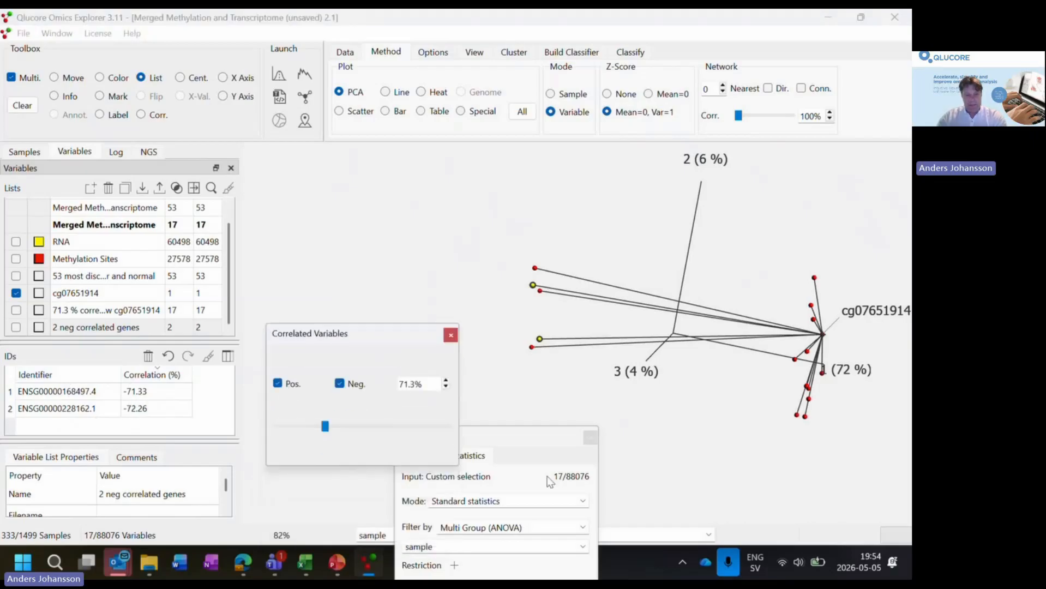
{"action": "left_click_drag", "start_coordinate": [545, 437], "coordinate": [520, 221]}
{"action": "left_click", "coordinate": [526, 411]}
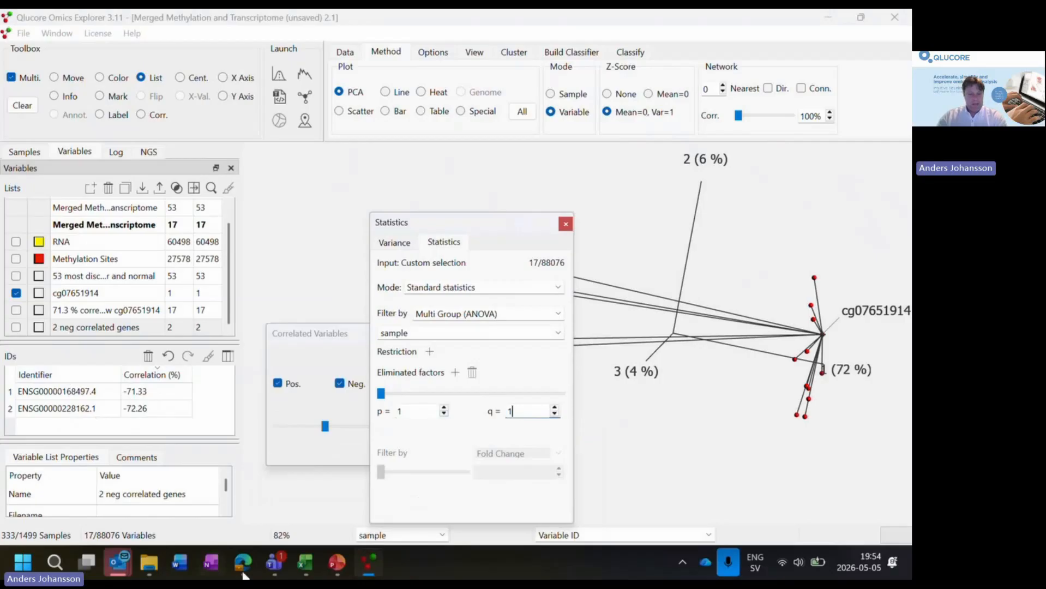
- Switch to PowerPoint, start the slide show from the "Data preparation and import" slide and advance to the Summary slide
{"action": "left_click", "coordinate": [337, 563]}
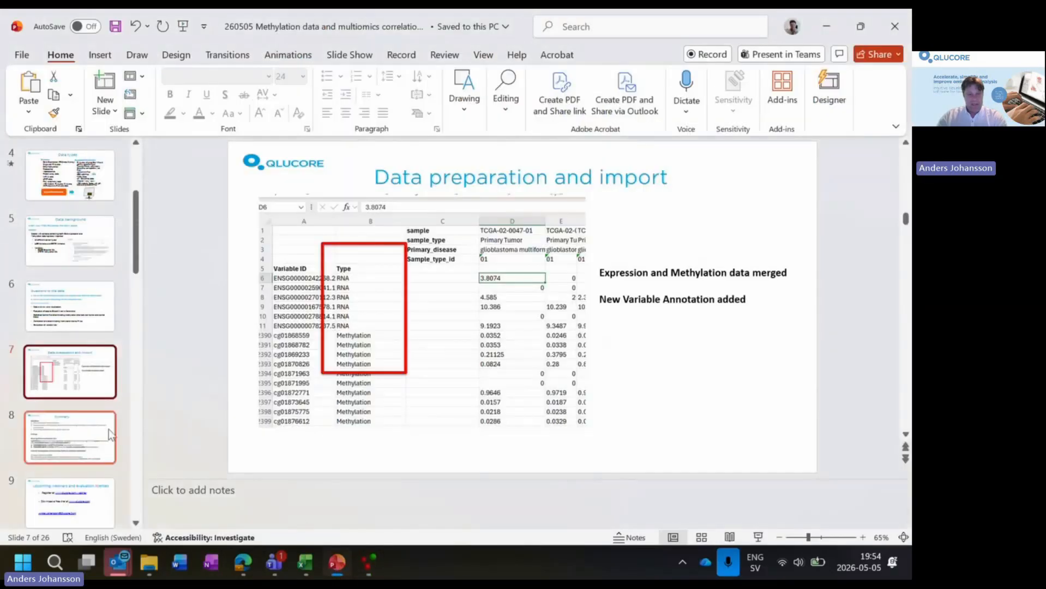
{"action": "left_click", "coordinate": [758, 537]}
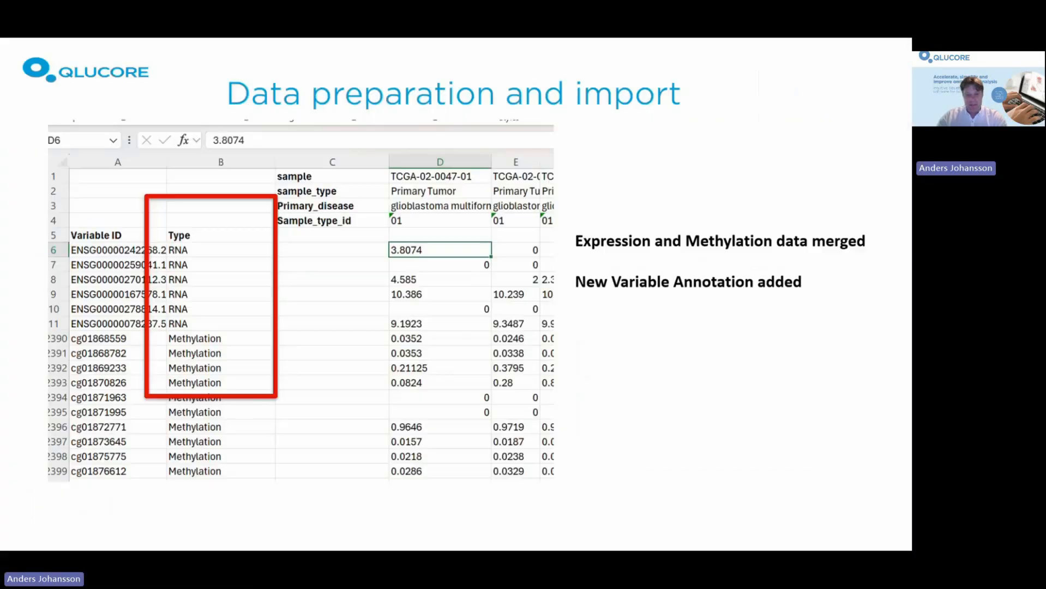
{"action": "key", "text": "Right"}
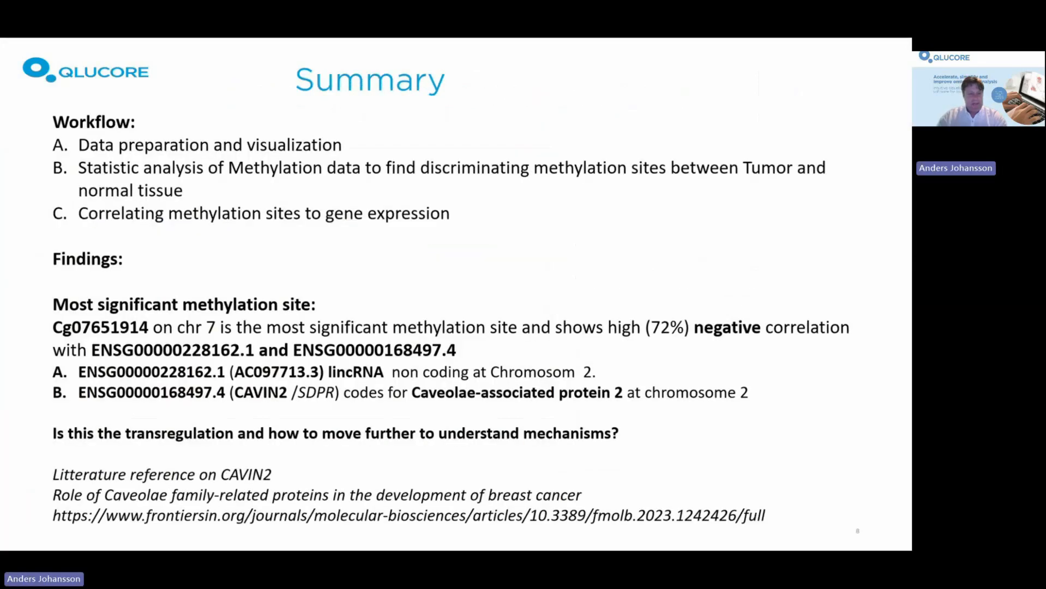